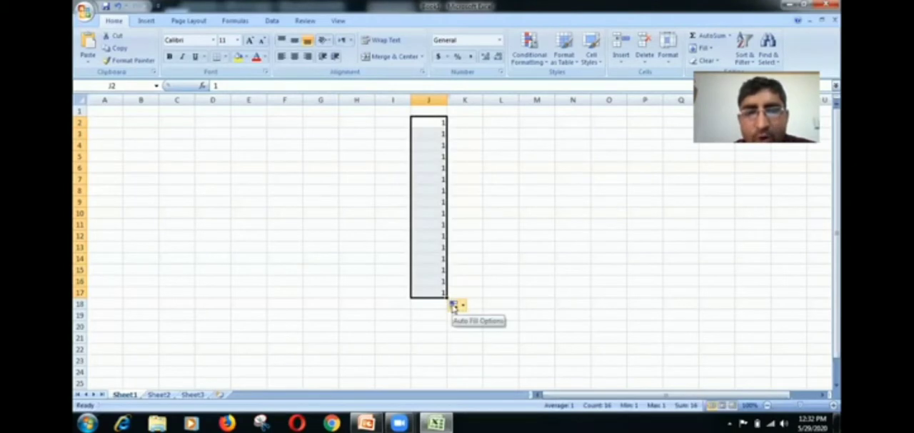
# - Change the autofilled 1s in J2:J17 to a fill series counting up from 1
pyautogui.click(455, 306)
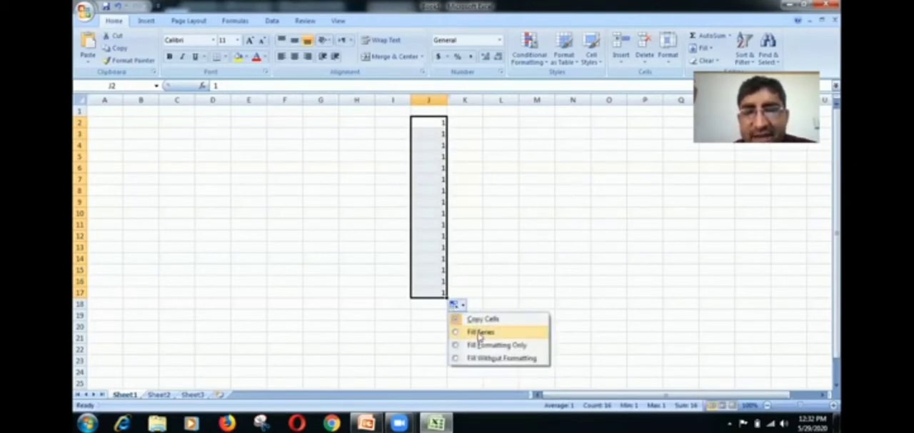
pyautogui.click(479, 333)
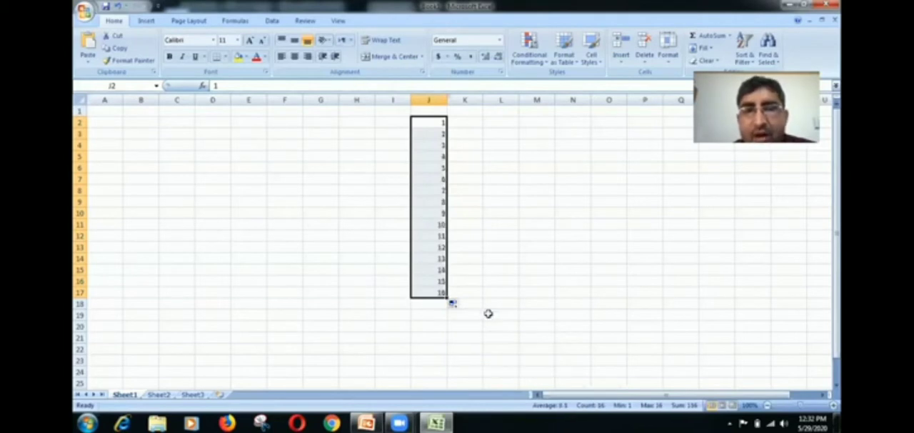
# - Enter 12 in cell L2 and 24 in cell L3 as the start of a number series
pyautogui.click(502, 123)
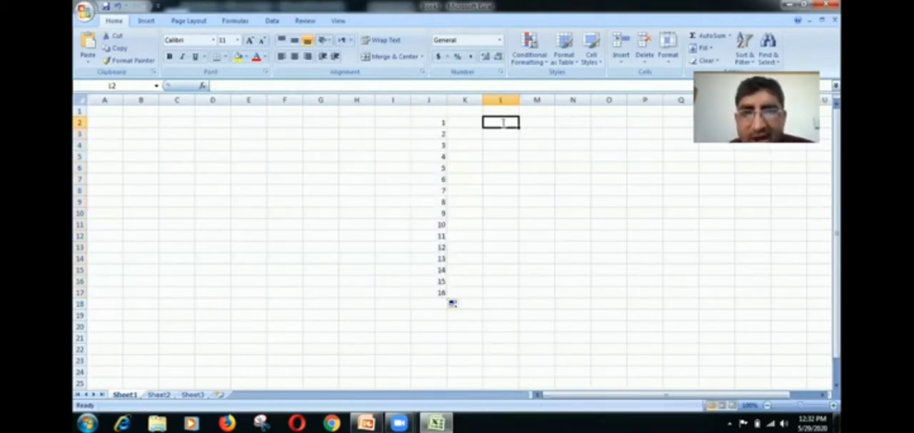
pyautogui.write('12')
pyautogui.press('Return')
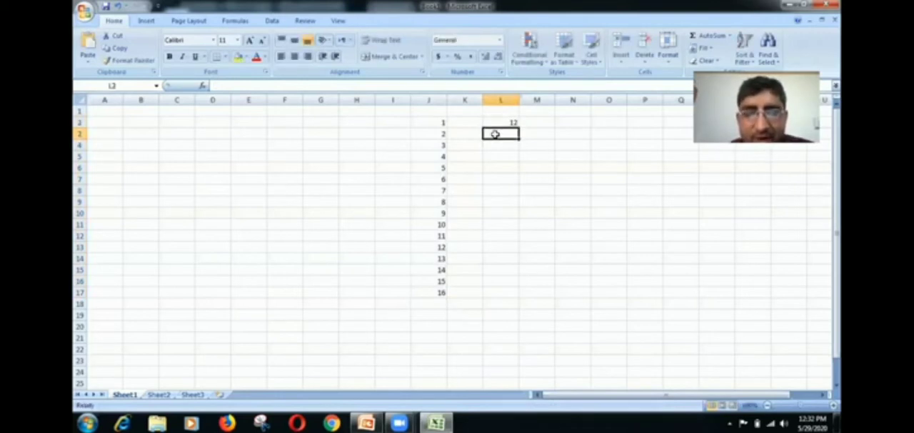
pyautogui.write('24')
pyautogui.press('Return')
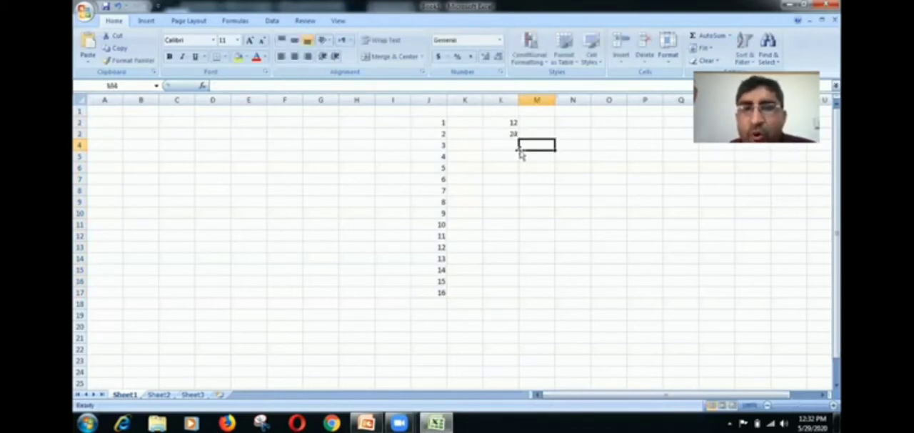
# - Select L2:L3 and autofill the number series down to row 19
pyautogui.click(503, 125)
pyautogui.moveTo(503, 129); pyautogui.dragTo(511, 136)
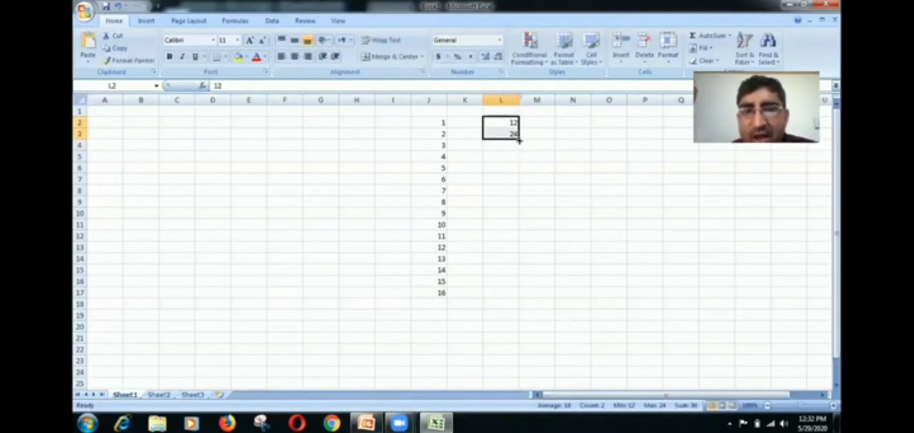
pyautogui.moveTo(519, 141); pyautogui.dragTo(529, 314)
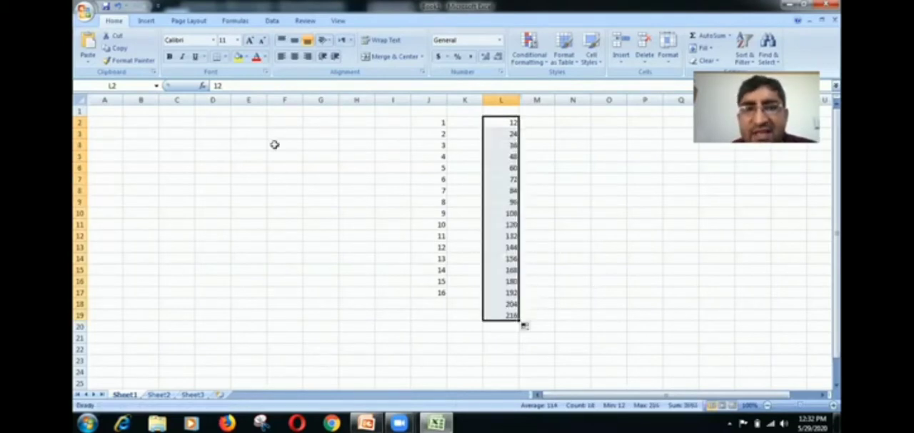
# - Enter SUNDAY in cell F2 and autofill the weekday names down to row 20
pyautogui.click(277, 120)
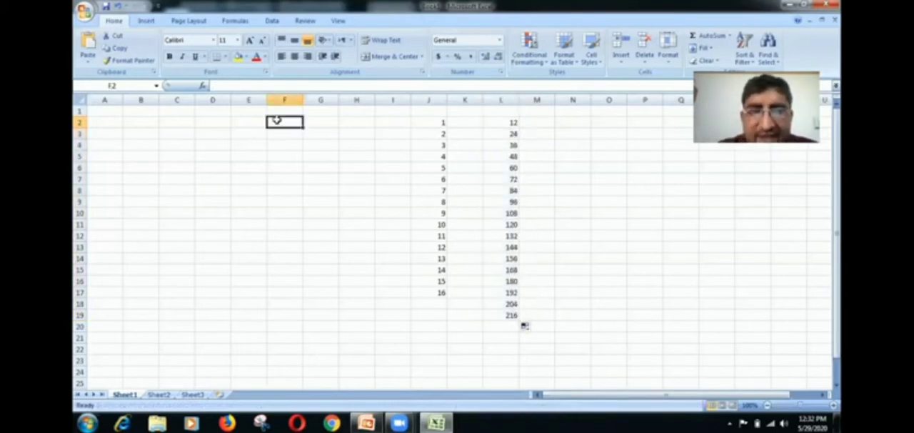
pyautogui.write('SUN')
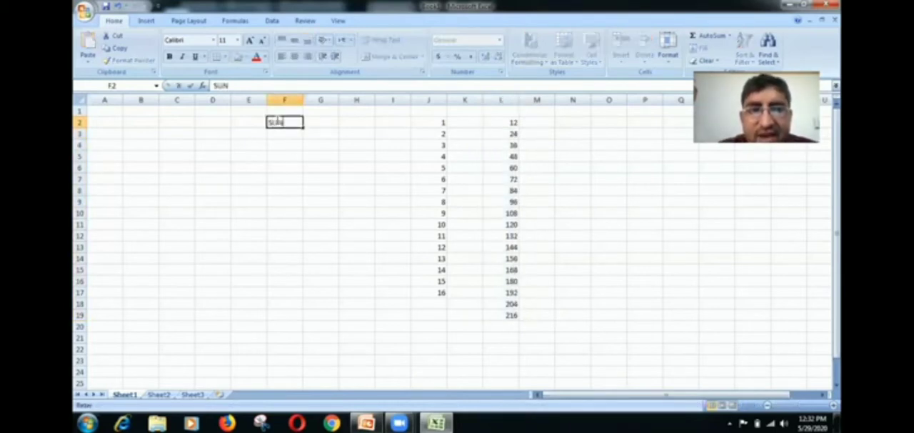
pyautogui.write('DAY')
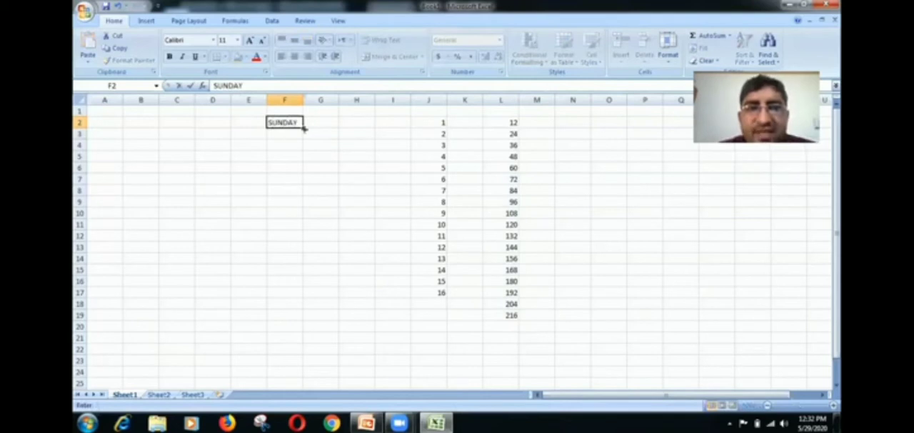
pyautogui.moveTo(303, 127); pyautogui.dragTo(308, 338)
pyautogui.click(404, 420)
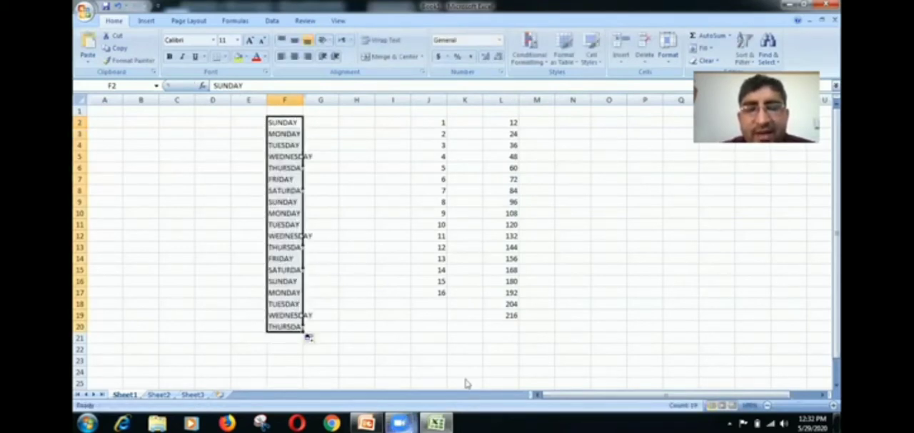
pyautogui.click(474, 369)
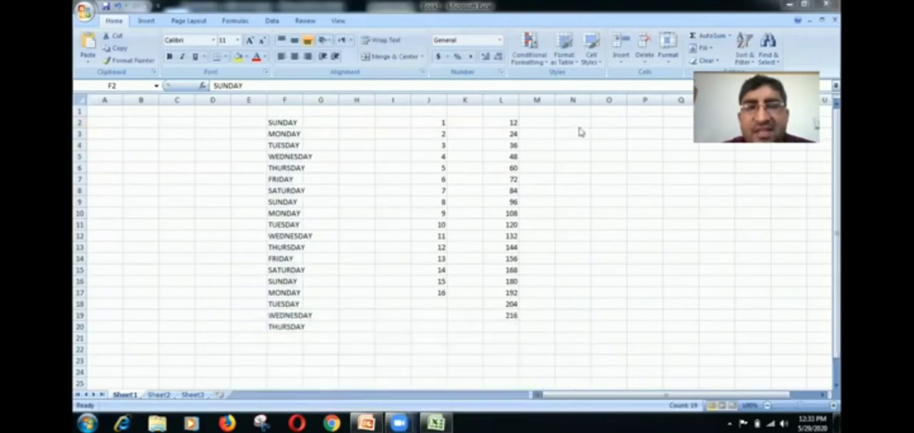
# - Enter JANUARY in cell H2 and autofill the month names down to row 20
pyautogui.click(352, 125)
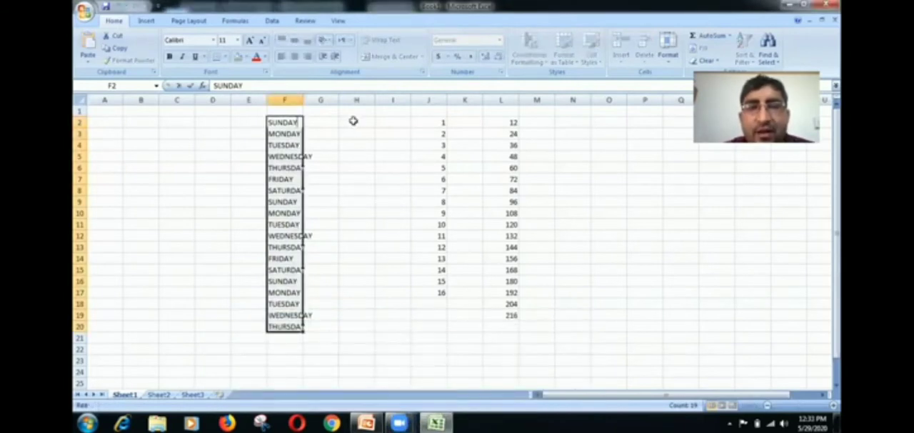
pyautogui.click(355, 123)
pyautogui.write('J')
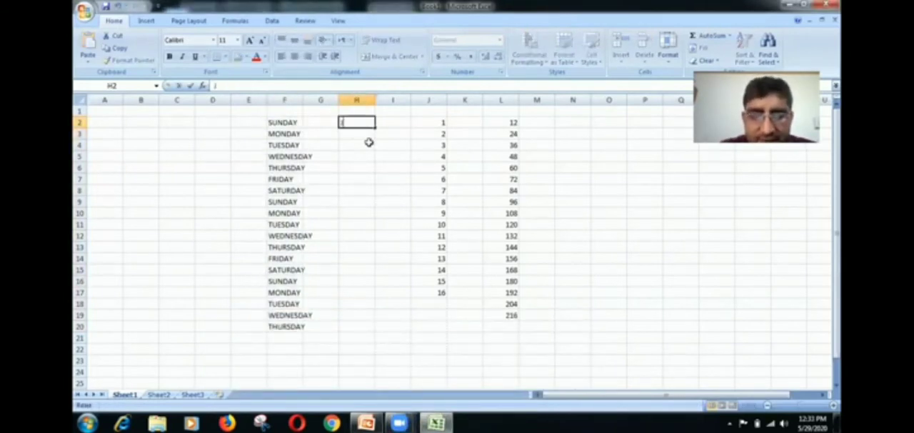
pyautogui.write('ANUAR')
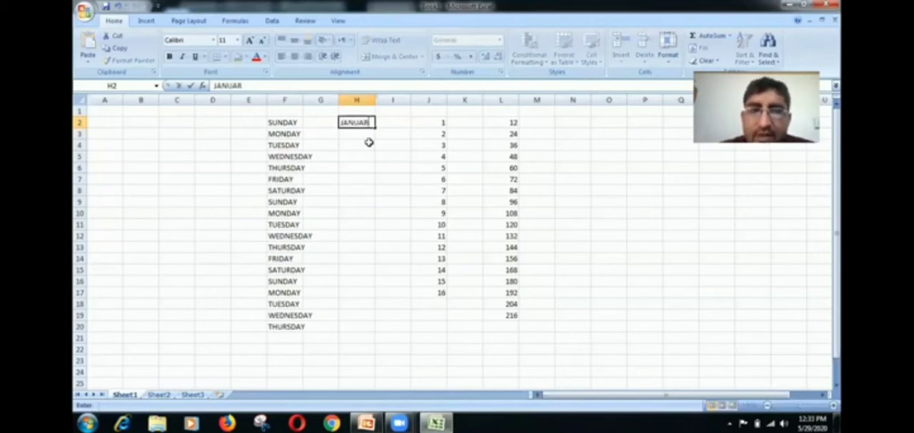
pyautogui.write('Y')
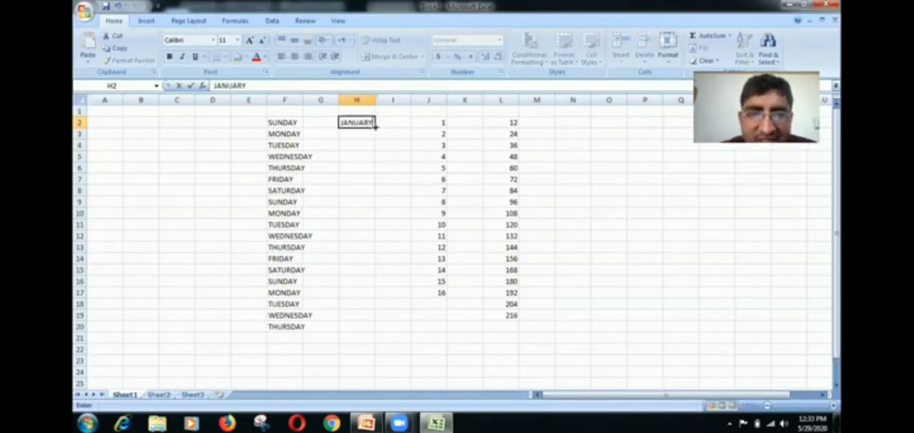
pyautogui.moveTo(374, 125); pyautogui.dragTo(379, 329)
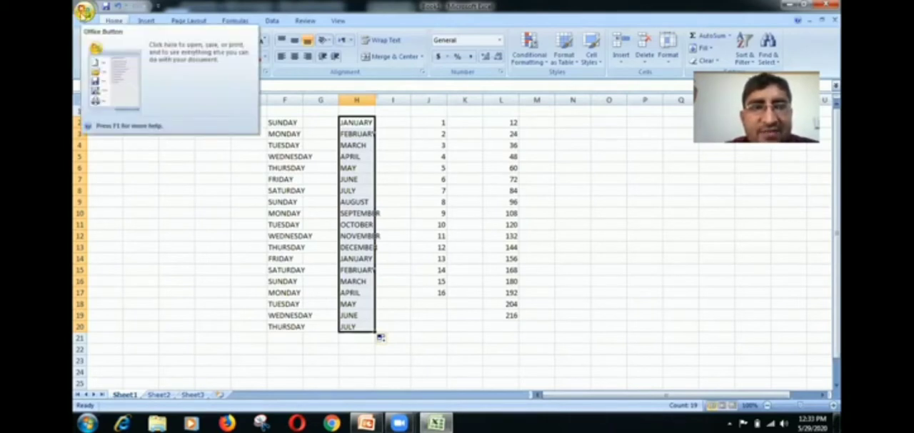
# - Open the custom lists editor from the program options and look through the built-in month and weekday lists
pyautogui.click(84, 10)
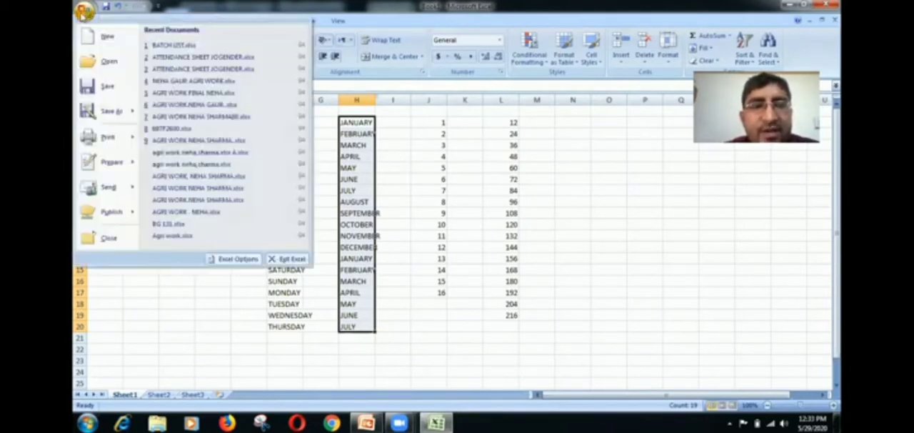
pyautogui.click(232, 260)
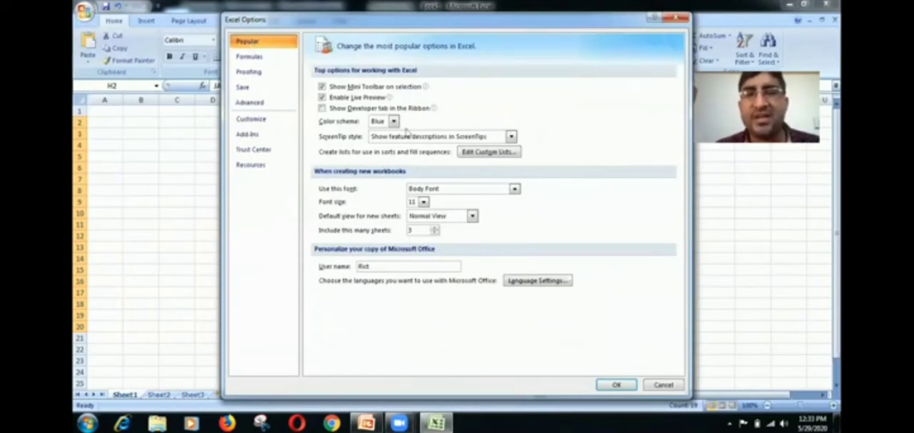
pyautogui.click(489, 152)
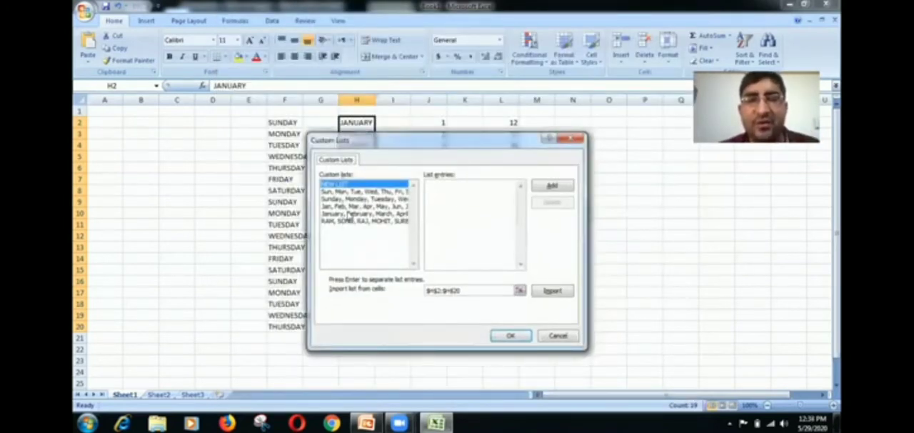
pyautogui.click(353, 207)
pyautogui.click(361, 199)
pyautogui.click(363, 192)
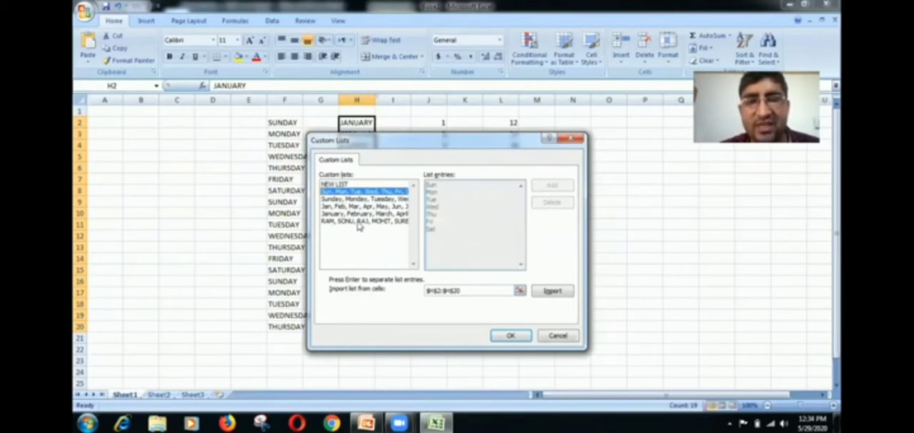
# - Delete the existing custom list of people's names, confirm the deletion, and view the abbreviated month list
pyautogui.click(360, 222)
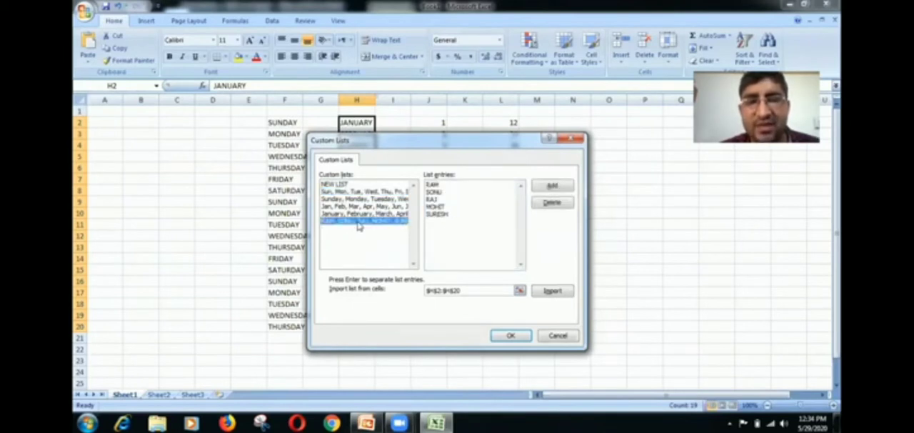
pyautogui.click(545, 205)
pyautogui.click(432, 239)
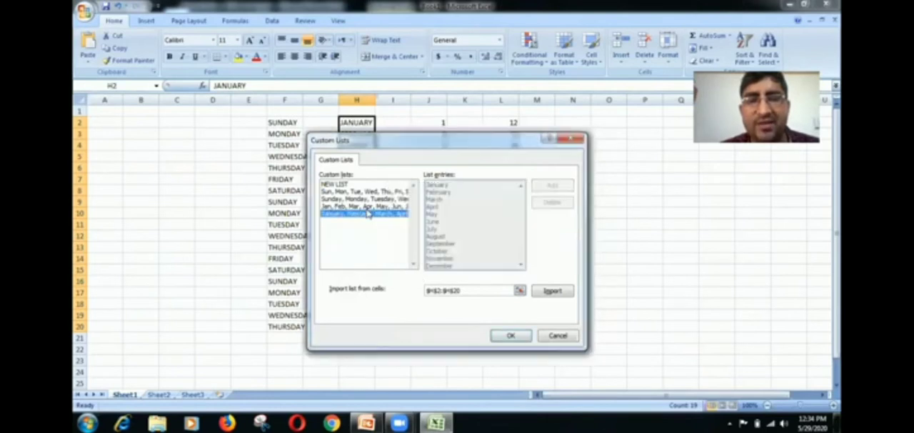
pyautogui.click(367, 206)
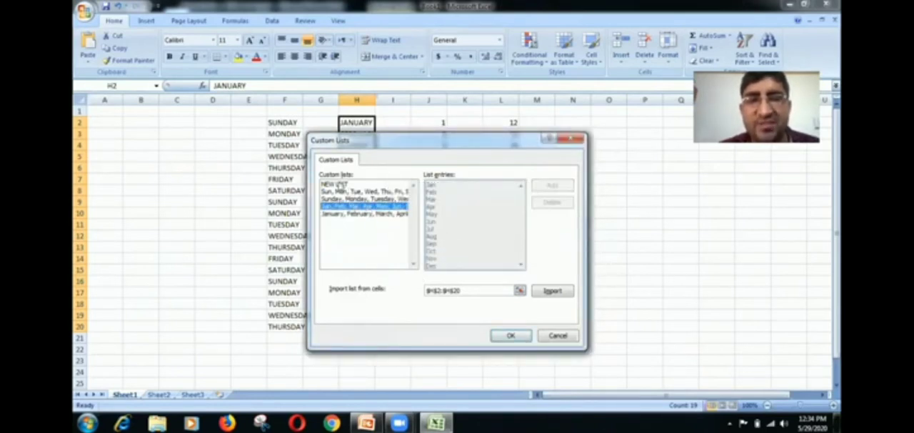
# - Add a new custom list of six comma-separated first names and confirm both the custom lists and program options
pyautogui.click(341, 185)
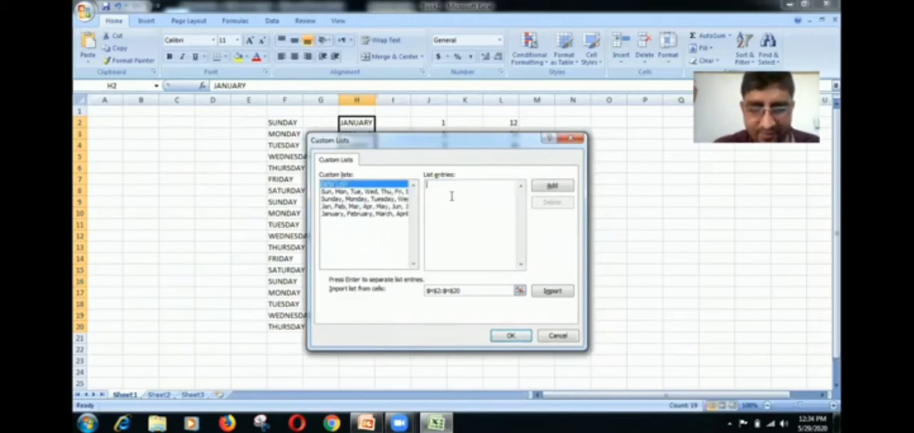
pyautogui.write('Ram,')
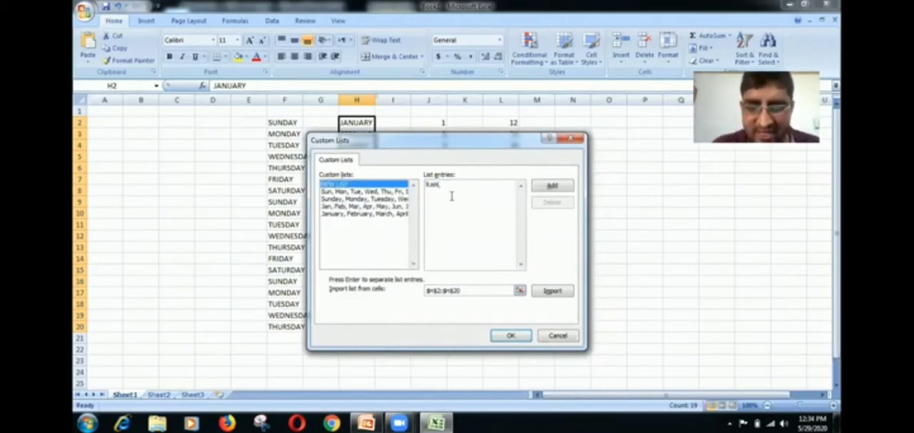
pyautogui.write('SONU,')
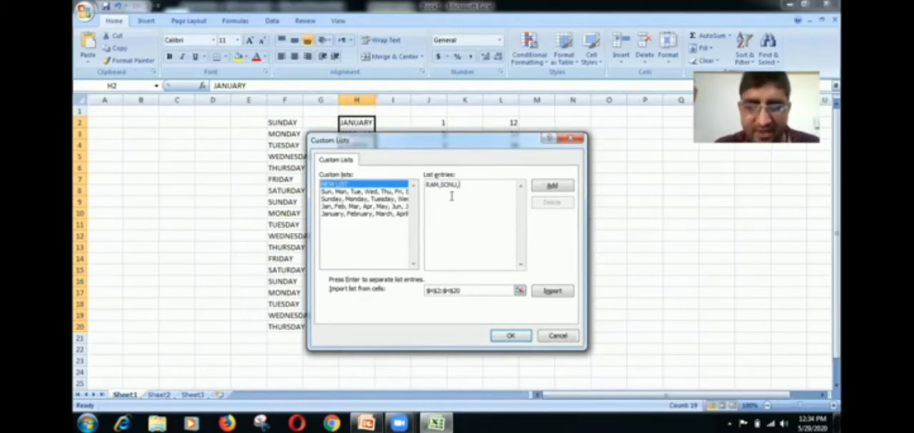
pyautogui.write('DEV,J')
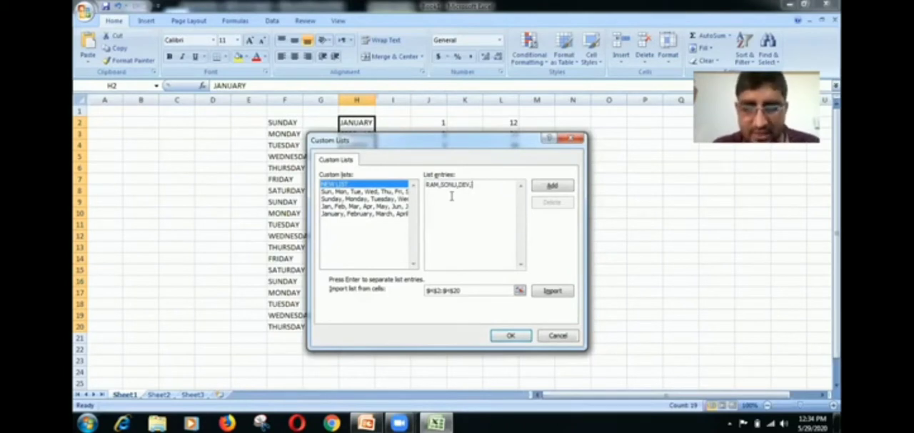
pyautogui.write('OKES')
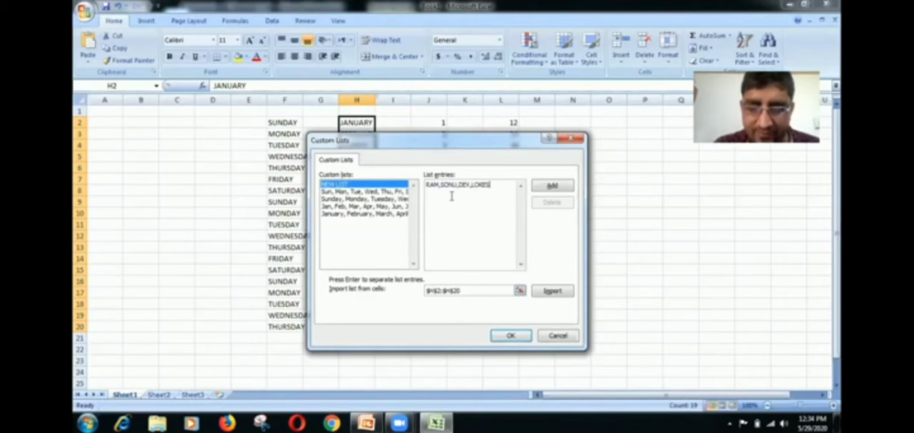
pyautogui.write('H,')
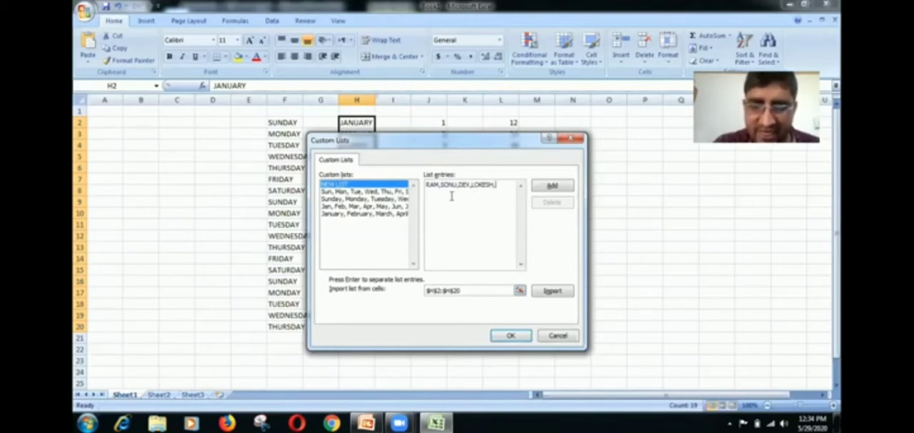
pyautogui.write('MOHIT,')
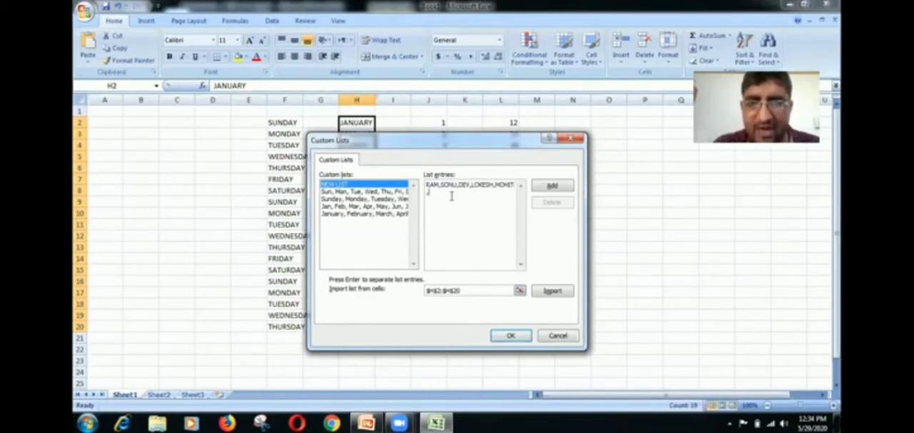
pyautogui.write('SURESH')
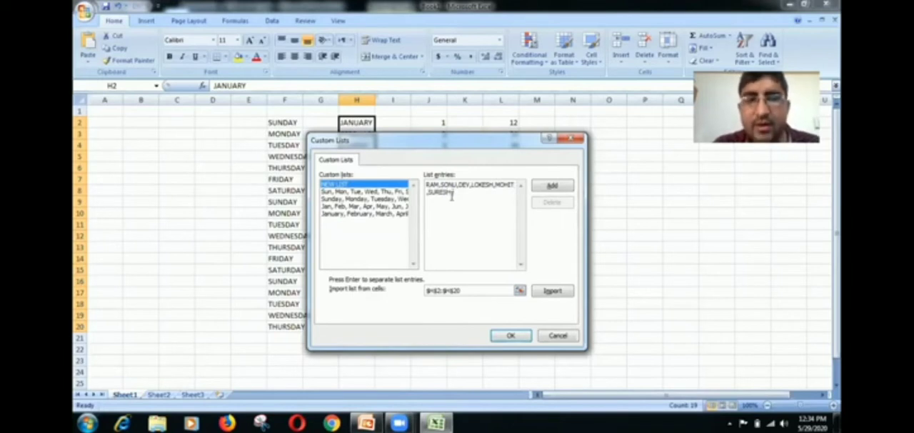
pyautogui.click(543, 188)
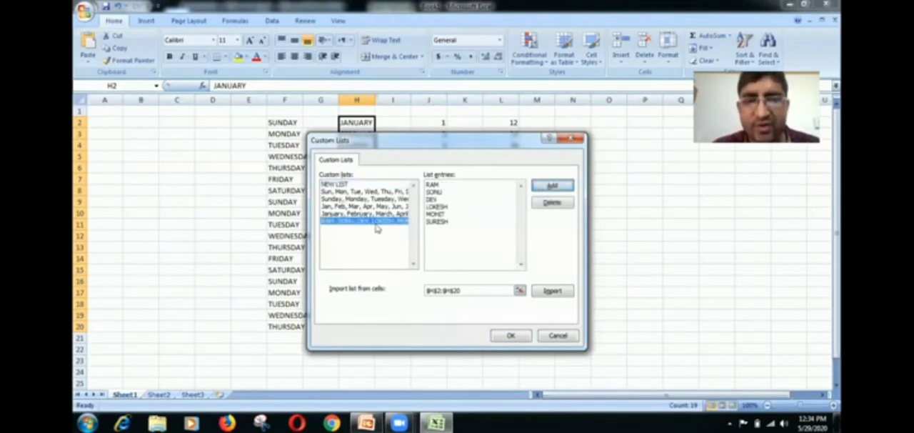
pyautogui.click(517, 336)
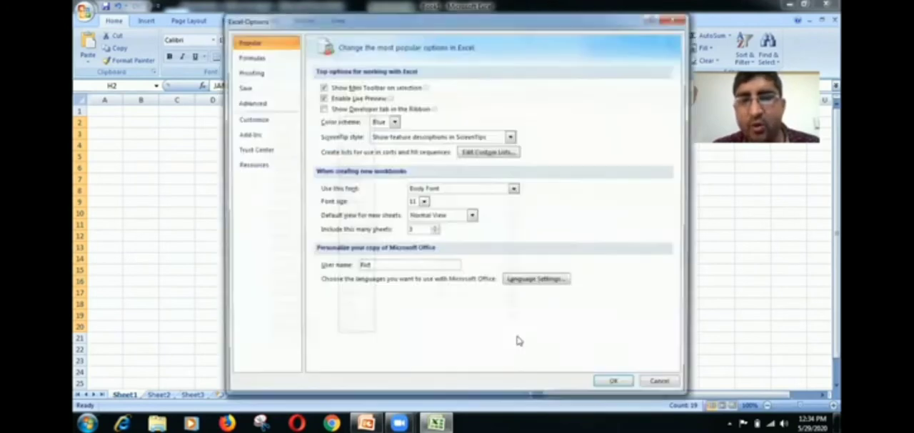
pyautogui.click(624, 385)
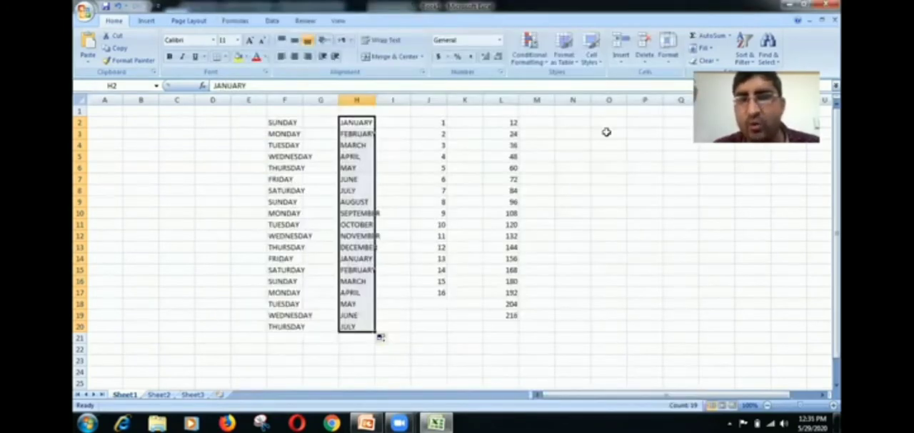
# - Enter the custom list's first name in cell O2 and autofill the list down to row 13
pyautogui.click(603, 122)
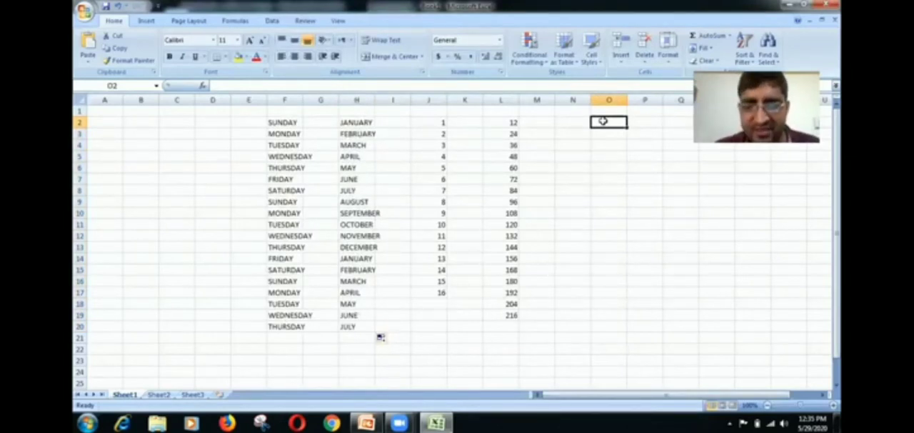
pyautogui.write('DEV')
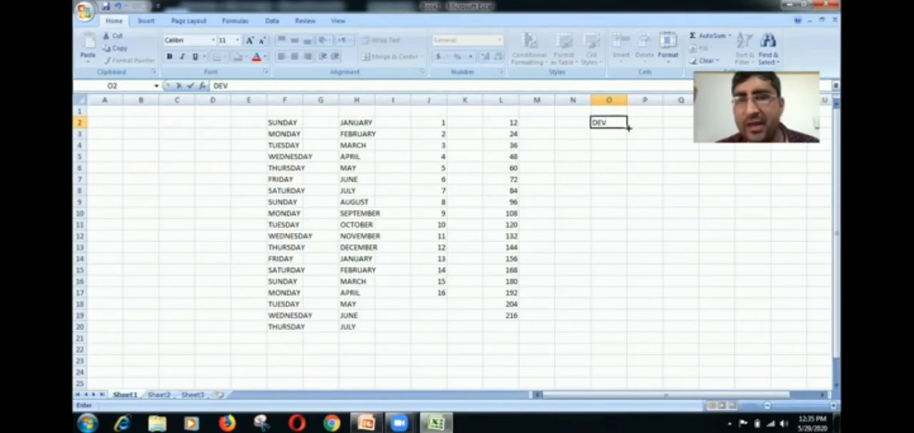
pyautogui.moveTo(628, 126); pyautogui.dragTo(633, 251)
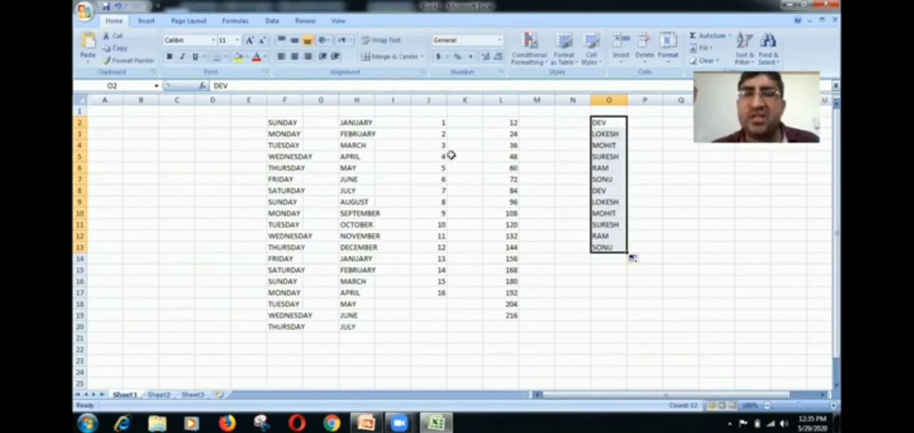
# - Clear the contents of the range D2:P20, removing all the autofilled series
pyautogui.click(393, 124)
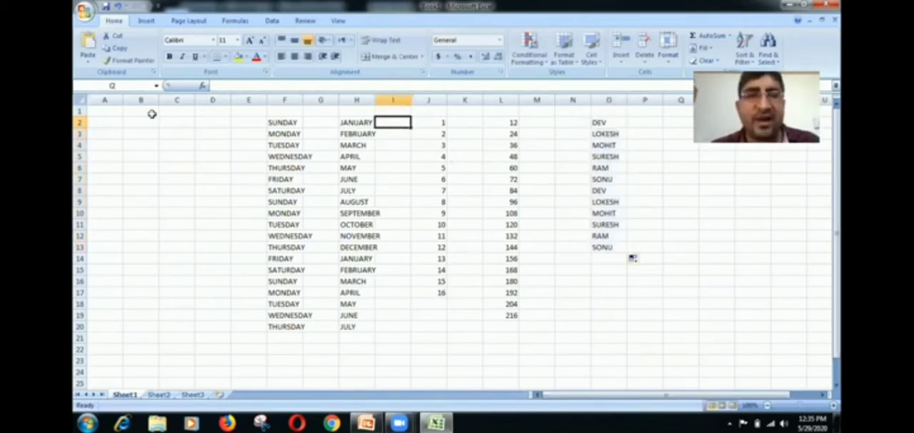
pyautogui.click(109, 113)
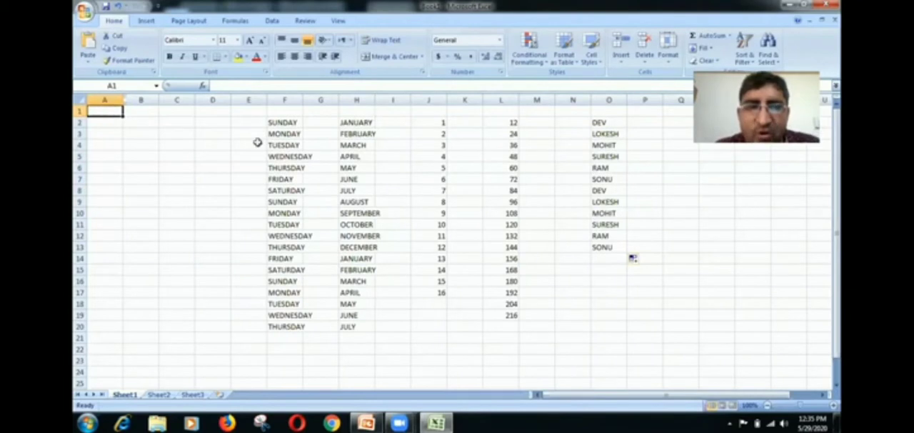
pyautogui.moveTo(212, 122); pyautogui.dragTo(634, 325)
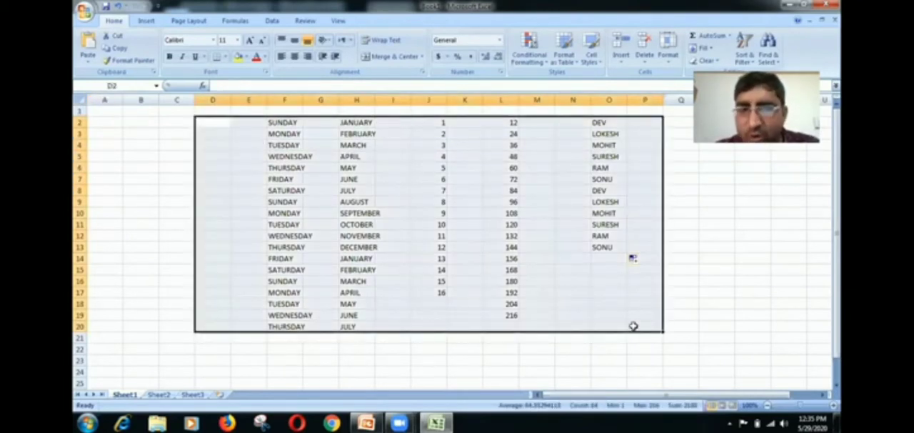
pyautogui.press('Delete')
# - Merge and center cells F3:L3 and enter the title MARKSHEET
pyautogui.moveTo(300, 131); pyautogui.dragTo(483, 146)
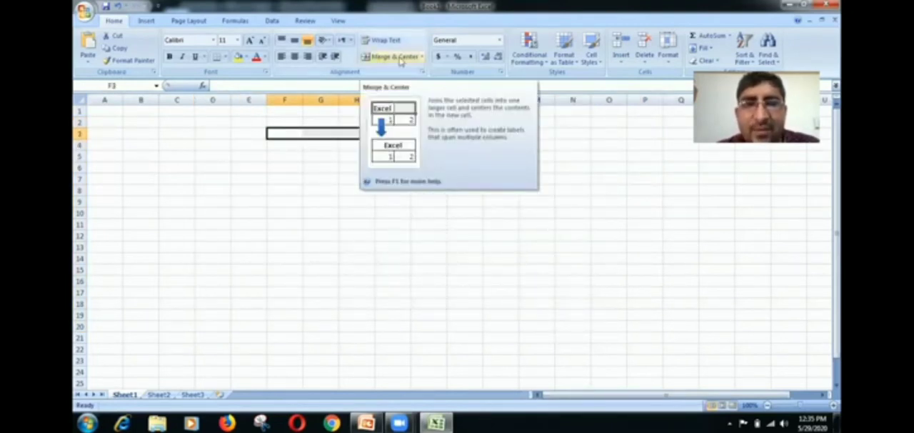
pyautogui.click(400, 58)
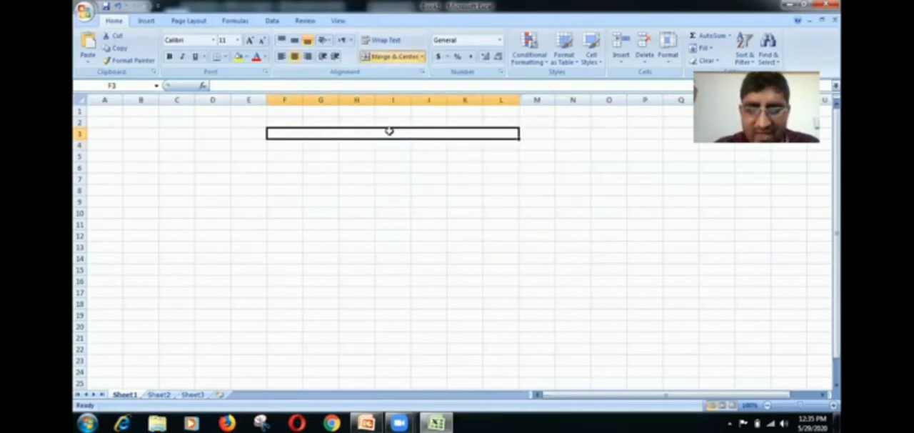
pyautogui.doubleClick(390, 130)
pyautogui.write('MARK')
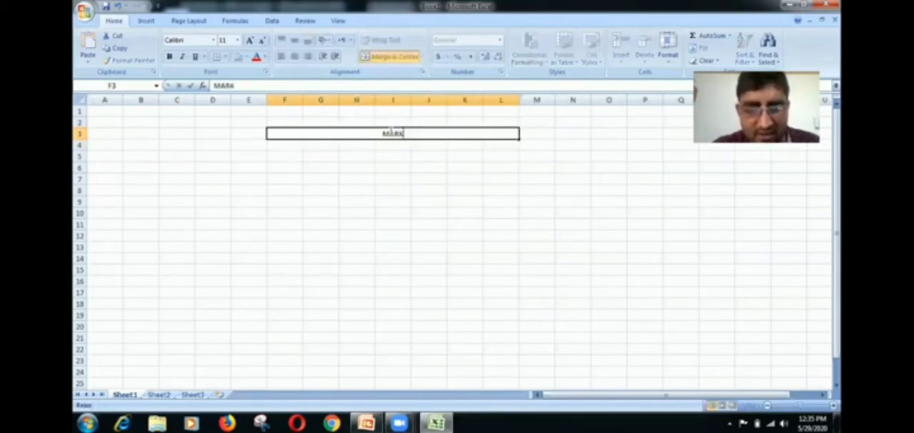
pyautogui.write('SHEET')
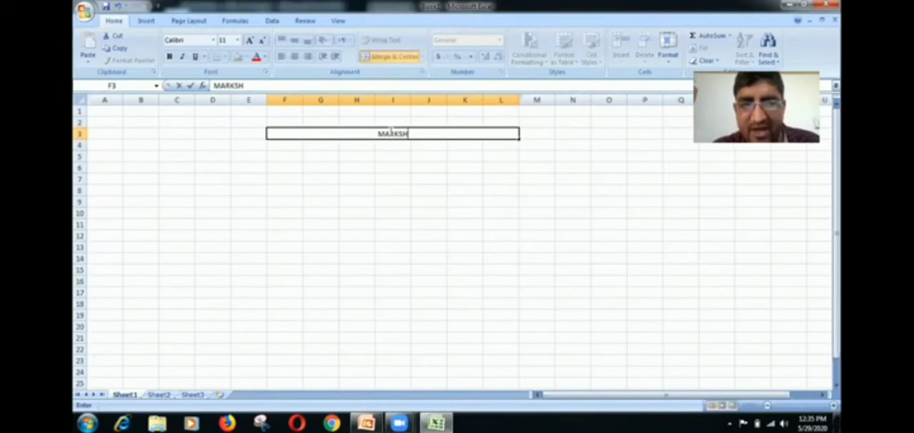
# - Enter the column headings NAME, CLASS and ROLLNO in cells F4 to H4
pyautogui.click(289, 146)
pyautogui.write('NAME')
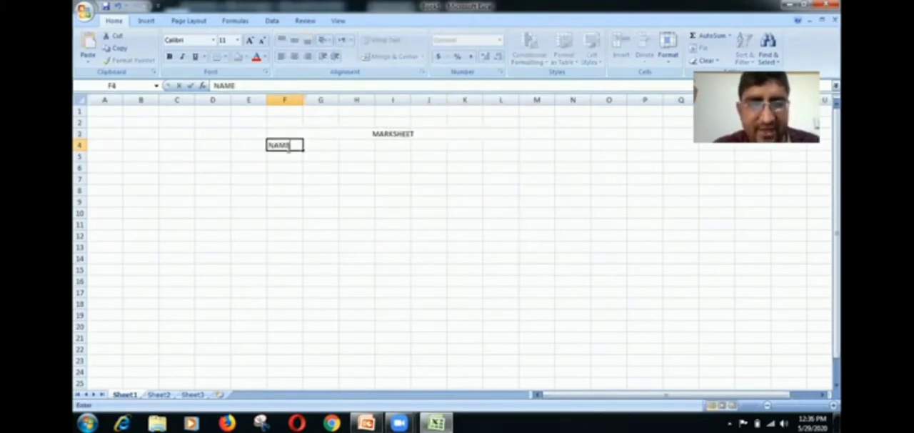
pyautogui.press('Tab')
pyautogui.write('CLASS')
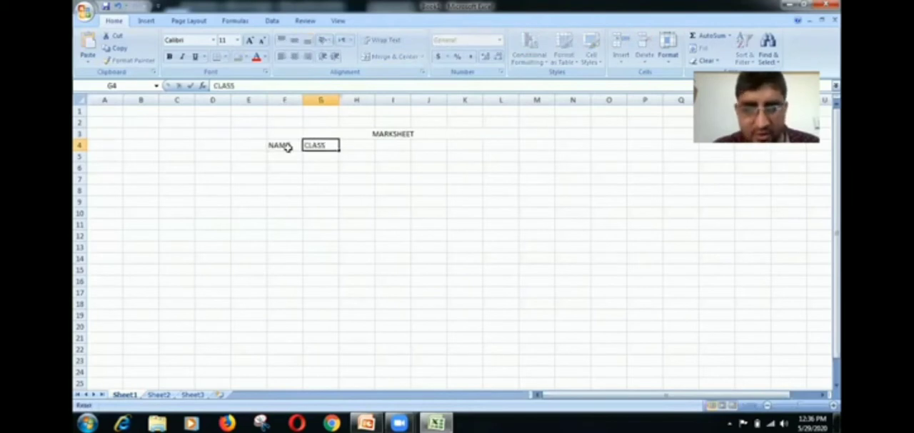
pyautogui.press('Tab')
pyautogui.write('ROLLN')
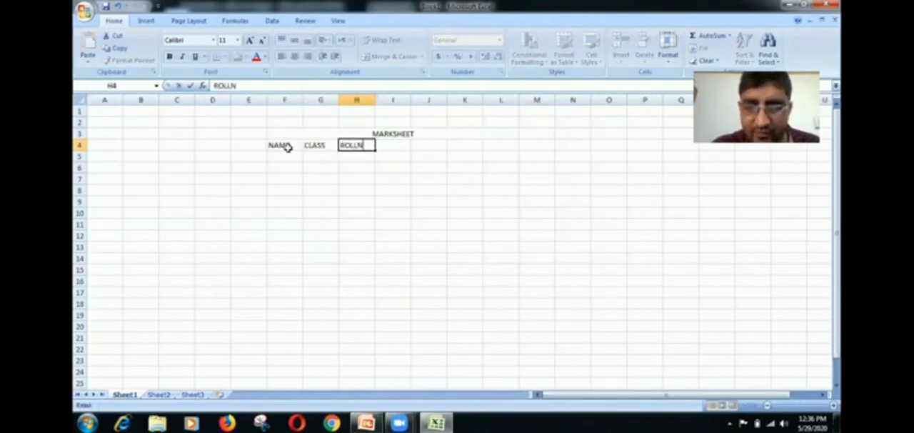
pyautogui.write('O')
pyautogui.press('Tab')
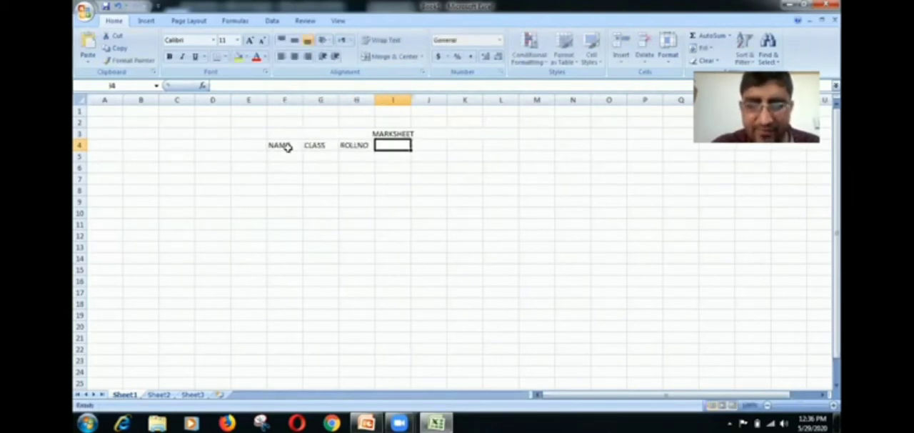
# - Continue the heading row with HINDI, ENGLISH, TOTAL, AVG and DIVI in cells I4 to M4
pyautogui.write('HINDI')
pyautogui.press('Tab')
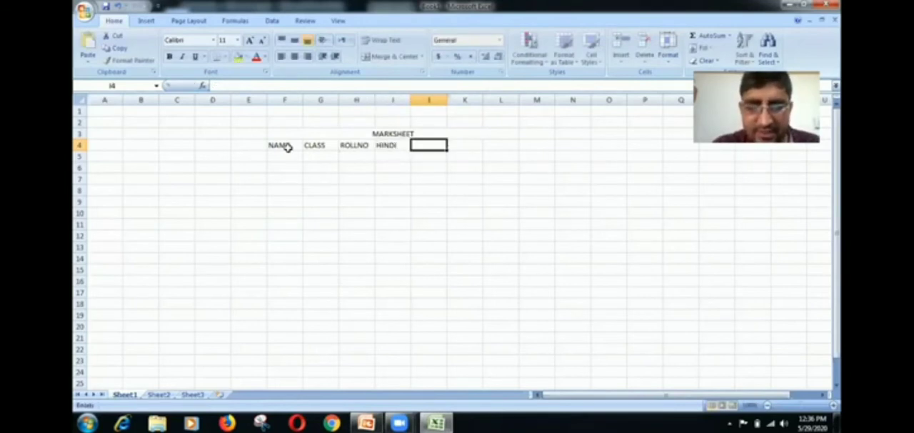
pyautogui.write('ENGLI')
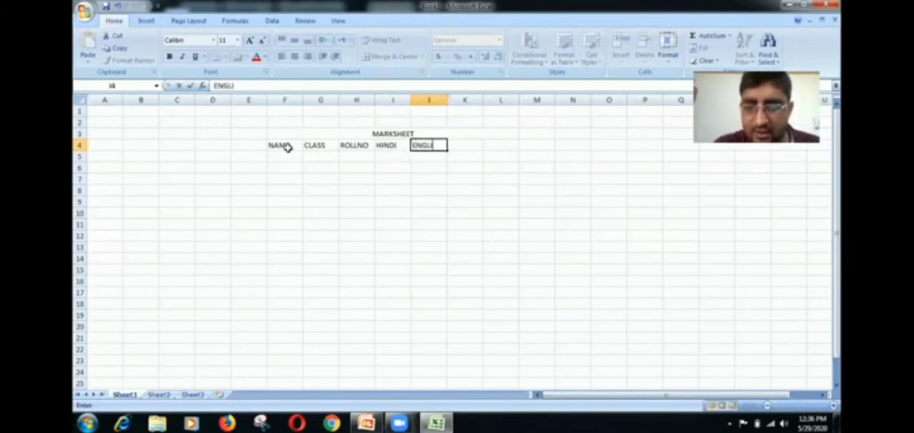
pyautogui.write('SH')
pyautogui.press('Tab')
pyautogui.write('TOTAL')
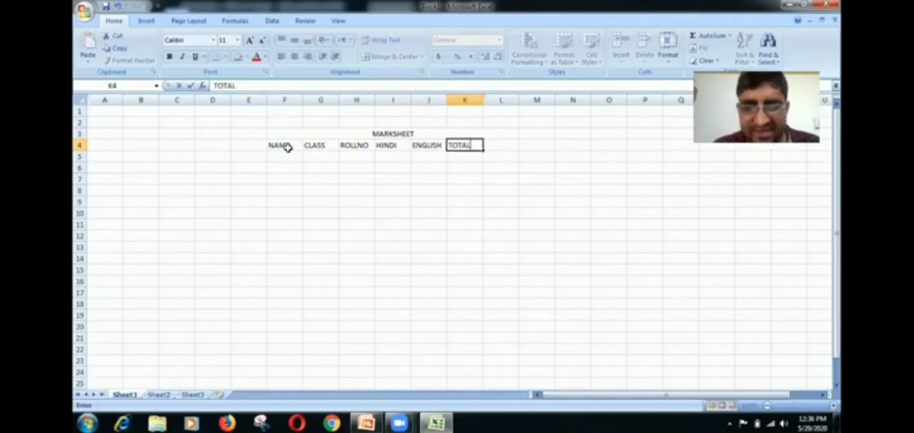
pyautogui.press('Tab')
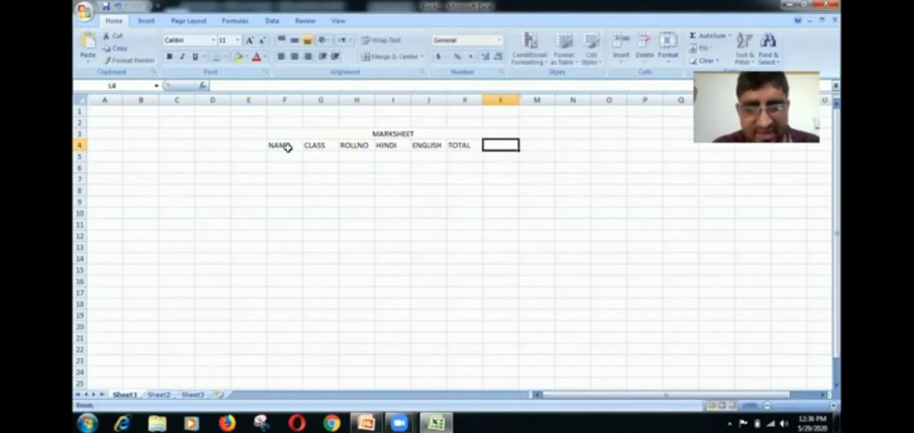
pyautogui.write('AVG')
pyautogui.press('Tab')
pyautogui.write('D')
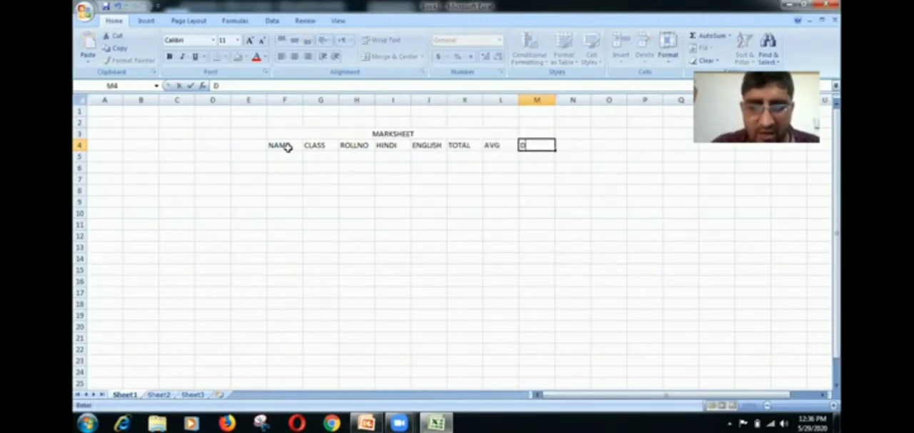
pyautogui.write('IVI')
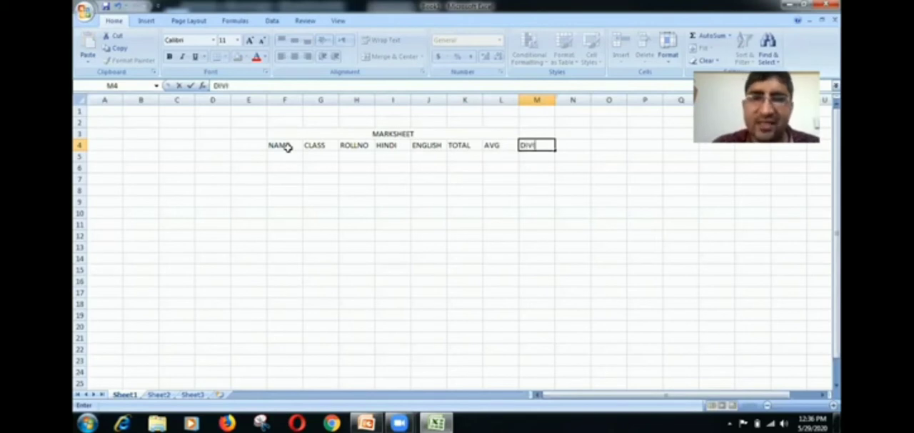
# - Enter the custom list's first name in cell F5 and autofill the NAME column down to row 13
pyautogui.click(287, 153)
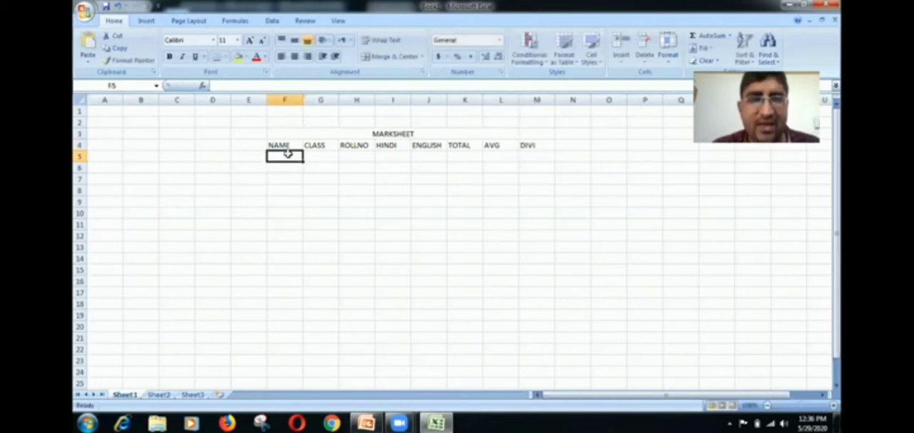
pyautogui.write('DEV')
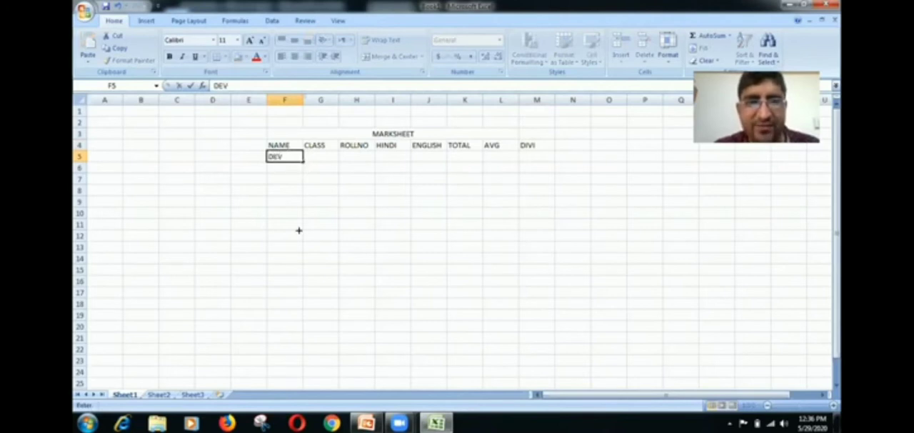
pyautogui.moveTo(299, 230); pyautogui.dragTo(297, 248)
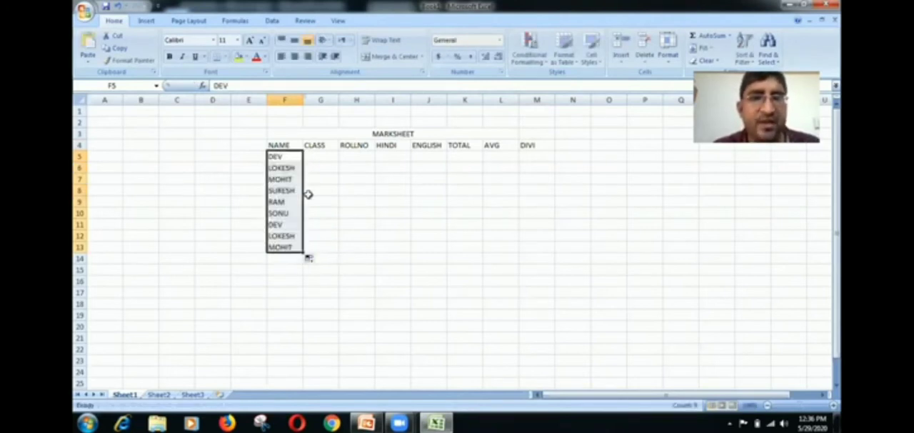
# - Enter 12, 10, 5, 6, 3, 1, 11, 8 and 7 in the CLASS column, cells G5 to G13
pyautogui.click(319, 155)
pyautogui.write('12')
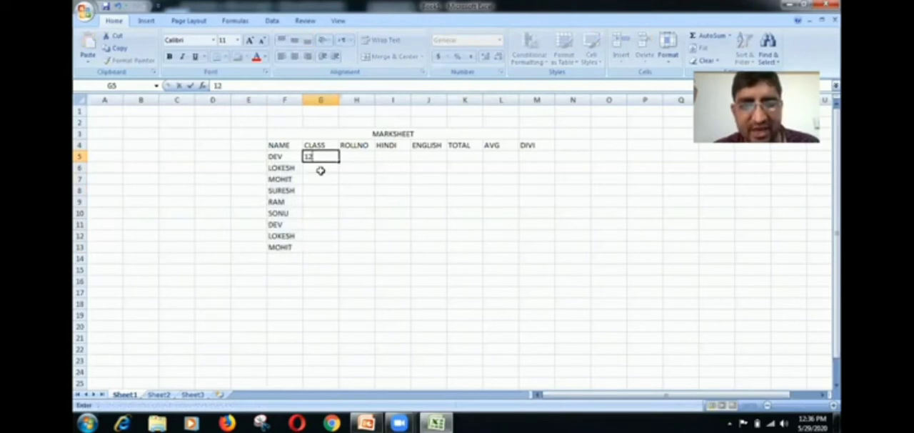
pyautogui.press('Return')
pyautogui.write('10')
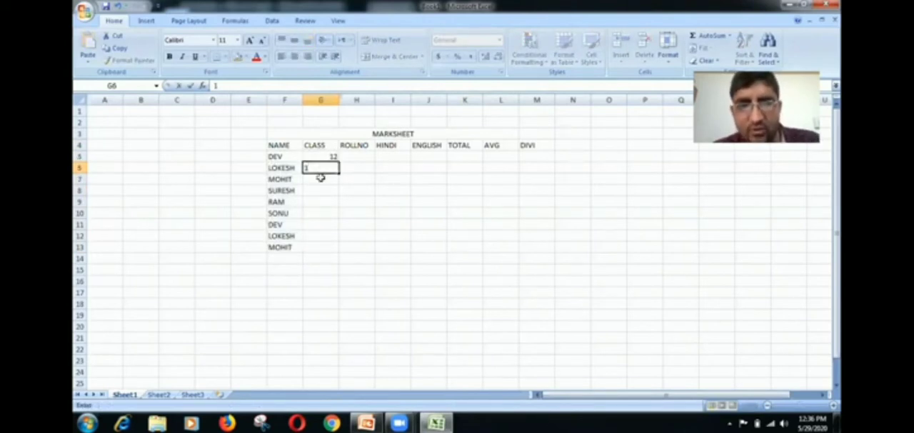
pyautogui.press('Return')
pyautogui.write('5')
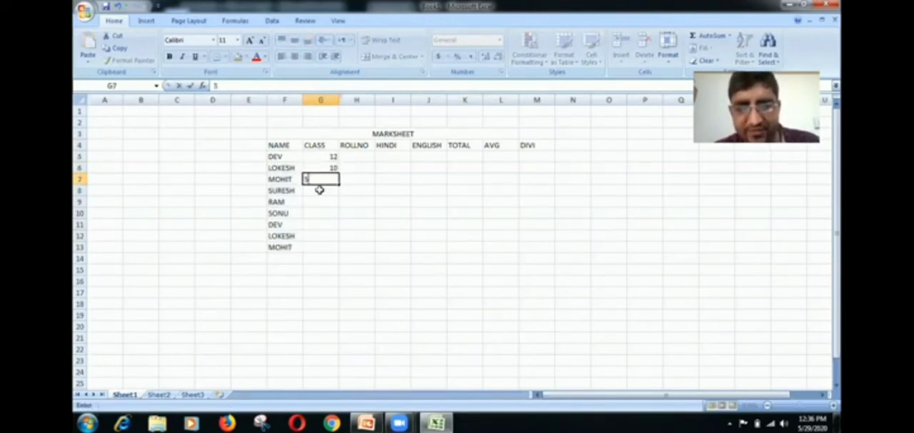
pyautogui.press('Return')
pyautogui.write('9')
pyautogui.press('Return')
pyautogui.write('5')
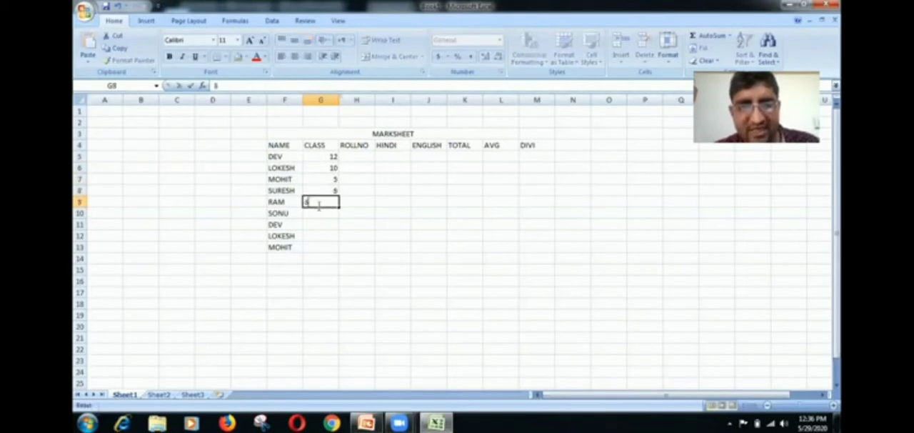
pyautogui.press('Return')
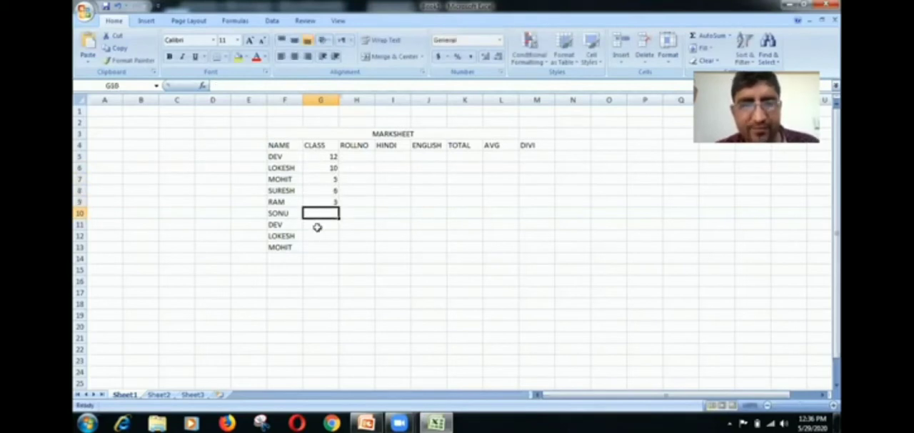
pyautogui.write('1')
pyautogui.press('Return')
pyautogui.write('11')
pyautogui.press('Return')
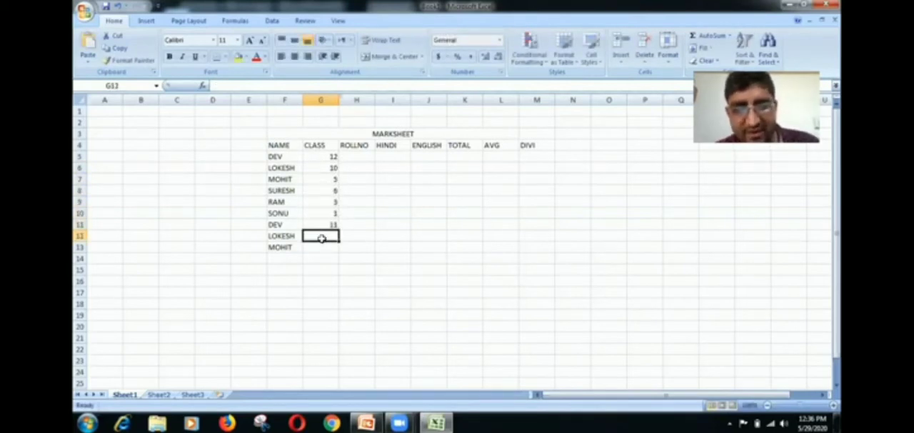
pyautogui.write('8')
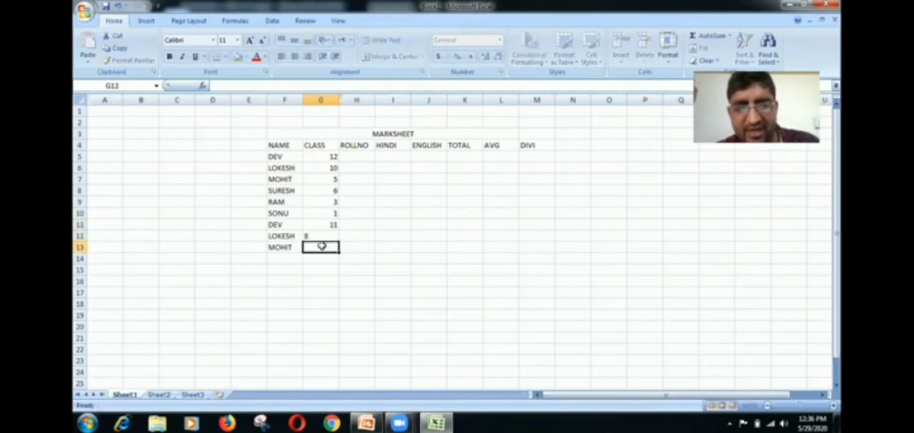
pyautogui.press('Return')
pyautogui.write('7')
# - Enter 45, 54, 23 and 12 in the ROLLNO column, cells H5 to H8
pyautogui.click(359, 157)
pyautogui.write('65')
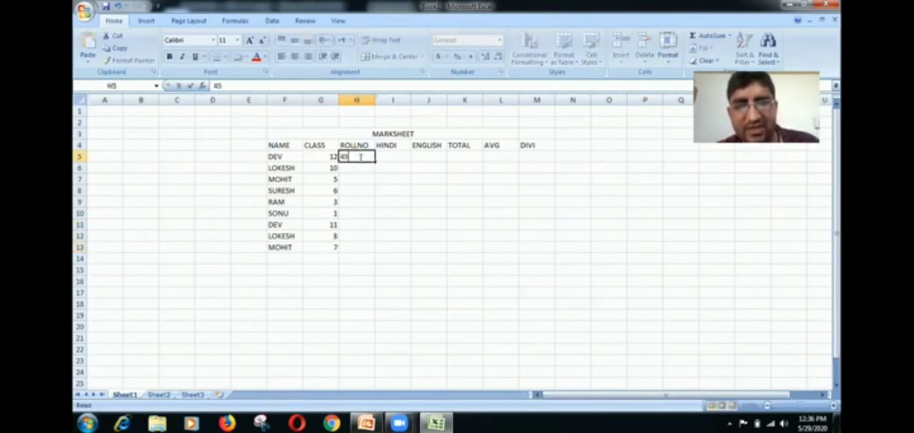
pyautogui.press('Return')
pyautogui.write('54')
pyautogui.press('Return')
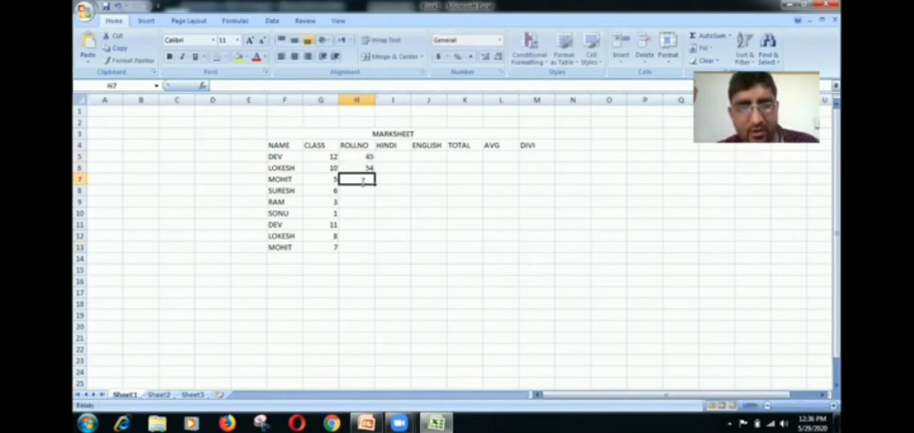
pyautogui.write('23')
pyautogui.press('Return')
pyautogui.write('12')
pyautogui.press('Return')
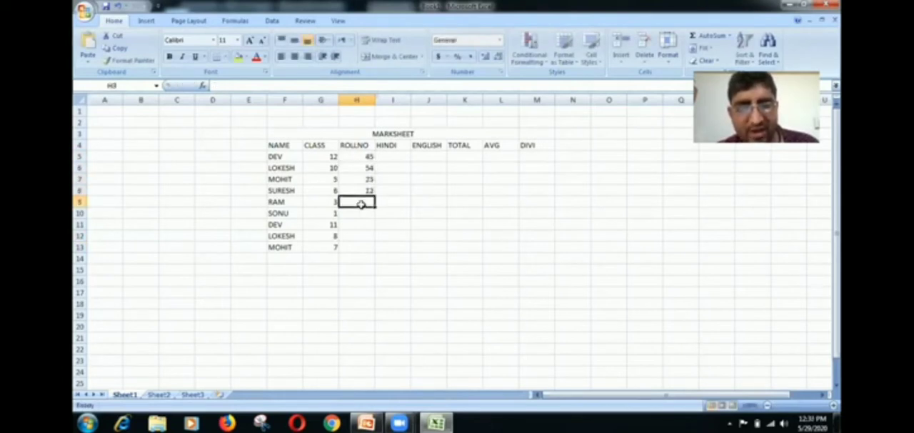
# - Continue the ROLLNO column with 11, 90, 87, 67 and 45 in cells H9 to H13
pyautogui.write('11')
pyautogui.press('Return')
pyautogui.write('90')
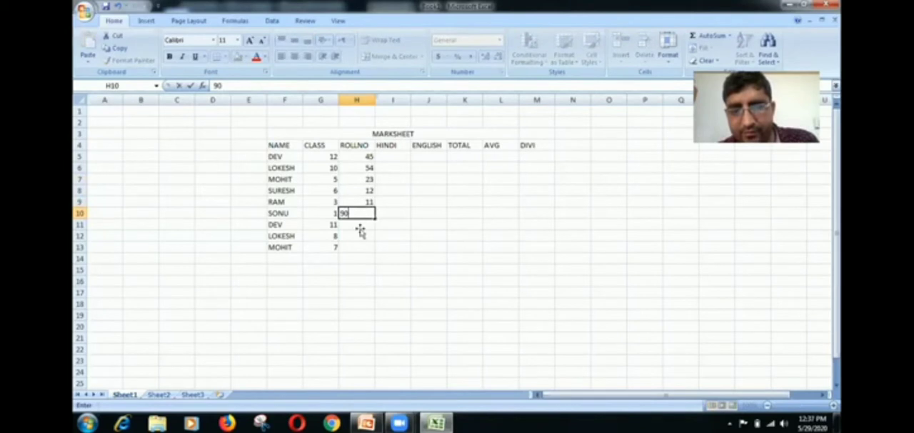
pyautogui.press('Return')
pyautogui.write('87')
pyautogui.press('Return')
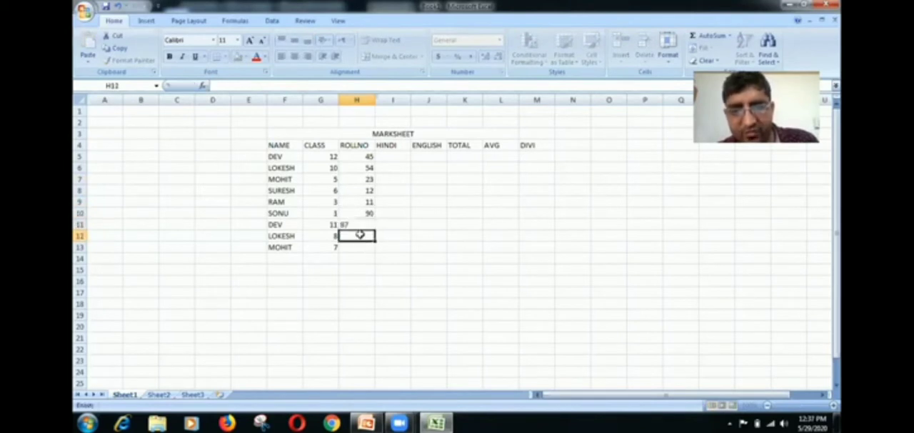
pyautogui.write('67')
pyautogui.press('Return')
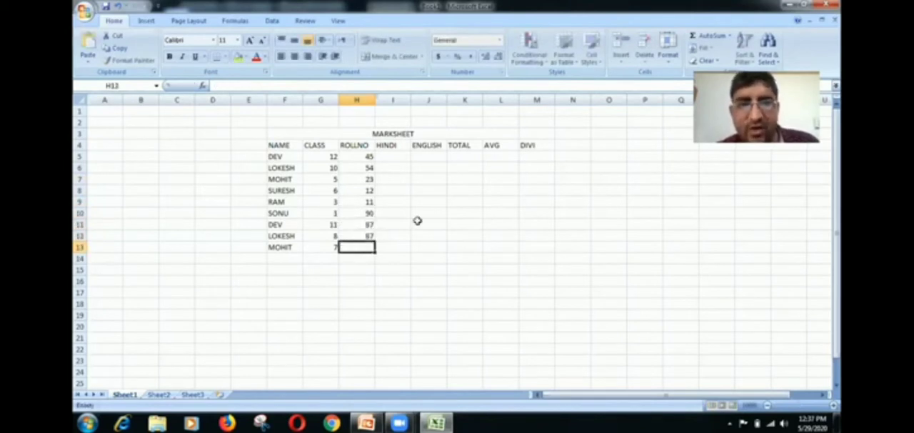
pyautogui.write('45')
# - Enter the HINDI marks 36, 45, 57 and 68 in cells I5 to I8
pyautogui.click(399, 157)
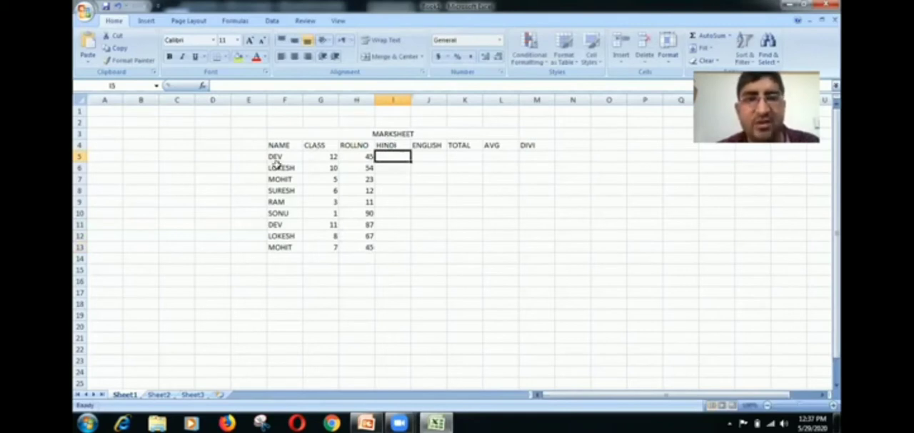
pyautogui.write('7')
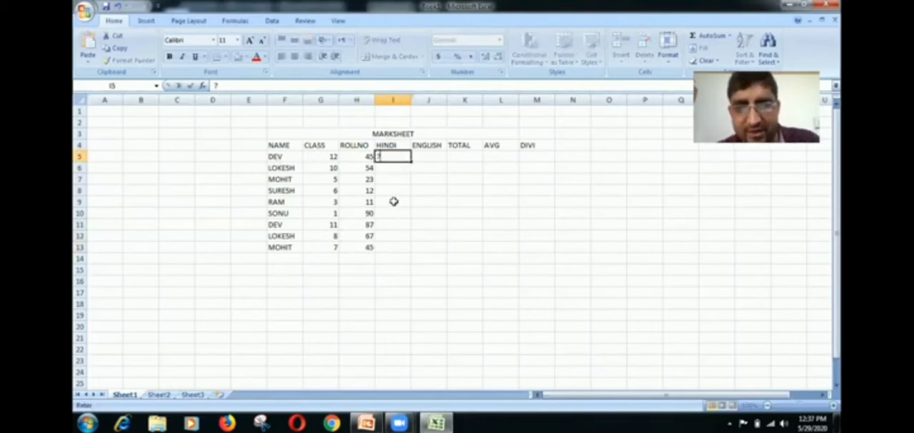
pyautogui.press('BackSpace')
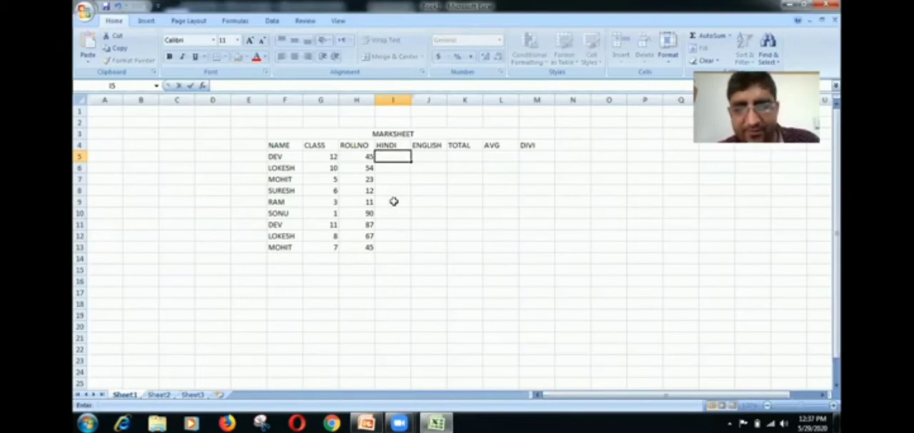
pyautogui.write('38')
pyautogui.press('Return')
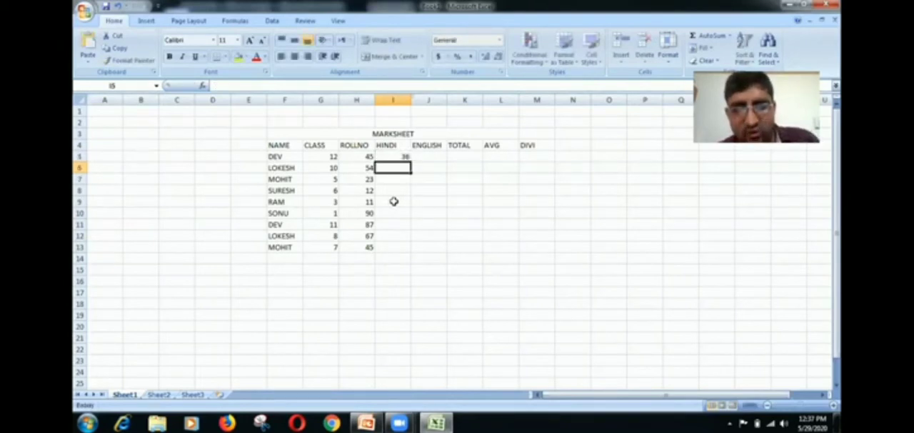
pyautogui.write('45')
pyautogui.press('Return')
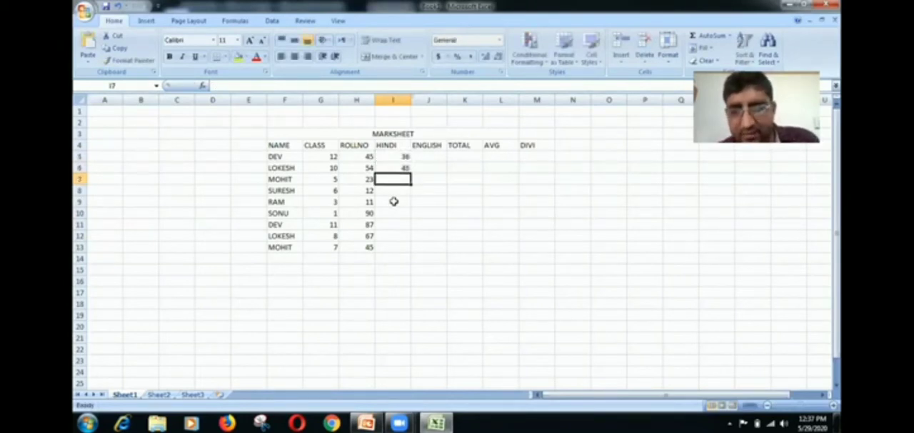
pyautogui.write('57')
pyautogui.press('Return')
pyautogui.write('68')
pyautogui.press('Return')
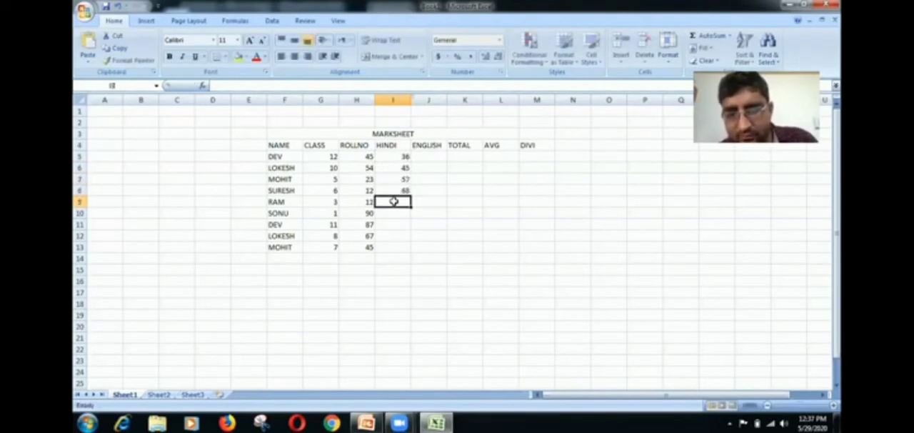
# - Continue the HINDI marks with 89, 43, 23 and 34 in cells I9 to I12
pyautogui.write('89')
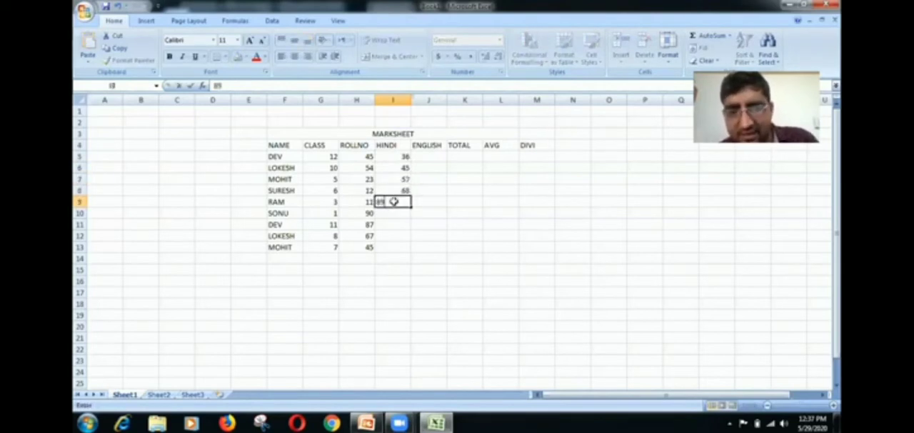
pyautogui.press('Return')
pyautogui.write('43')
pyautogui.press('Return')
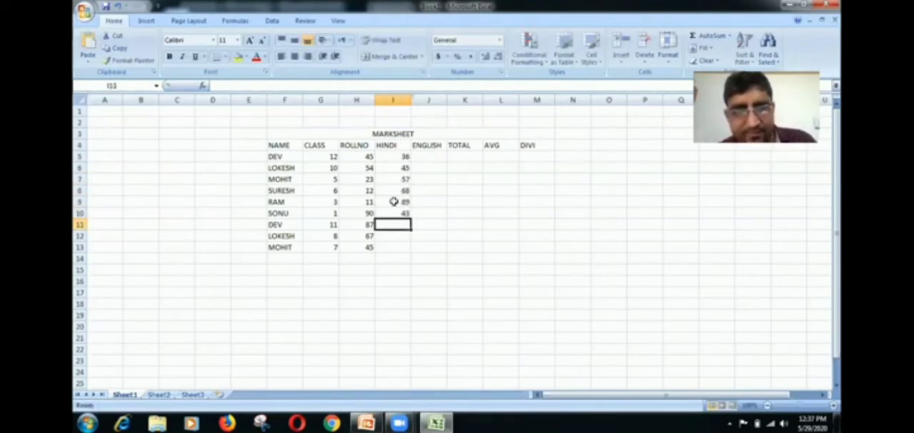
pyautogui.write('23')
pyautogui.press('Return')
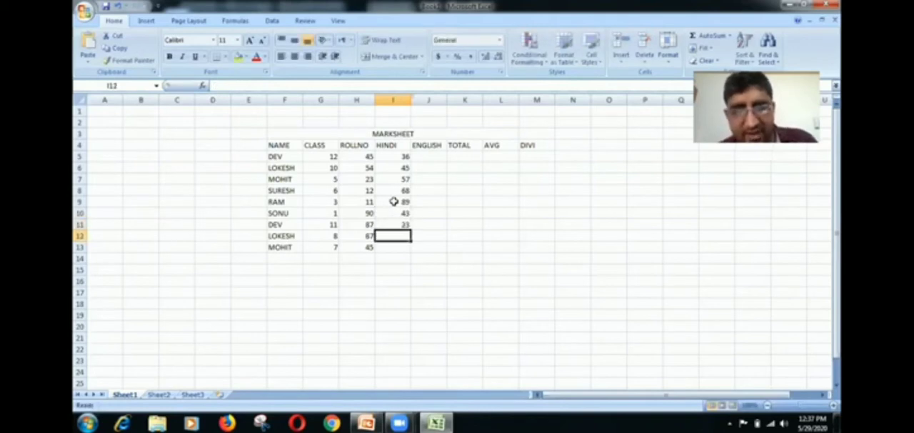
pyautogui.write('34')
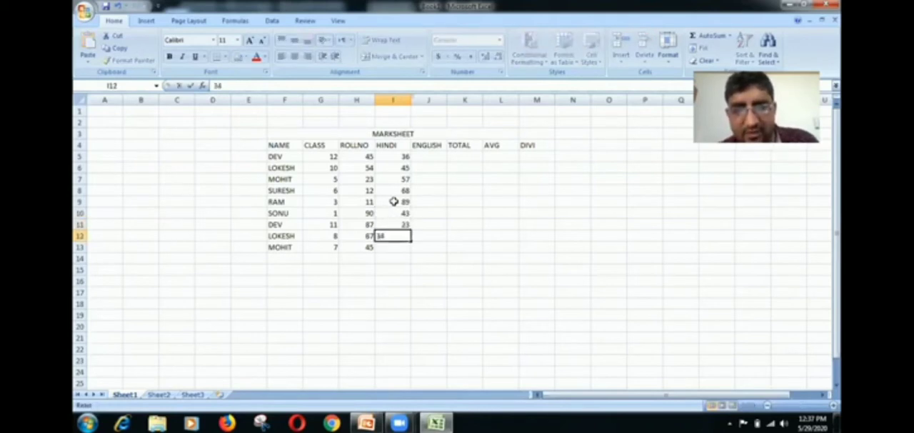
pyautogui.click(391, 256)
pyautogui.write('12')
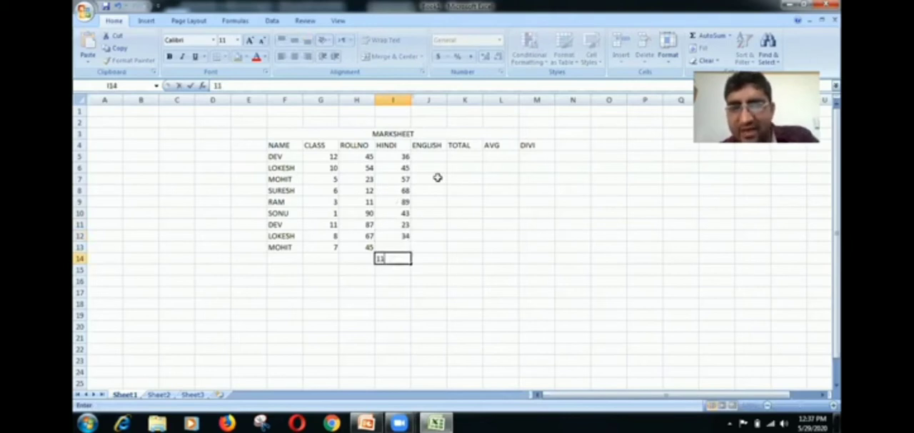
pyautogui.press('BackSpace')
pyautogui.press('BackSpace')
# - Enter the ENGLISH marks 38, 42, 50 and 61 in cells J5 to J8
pyautogui.click(431, 159)
pyautogui.write('7')
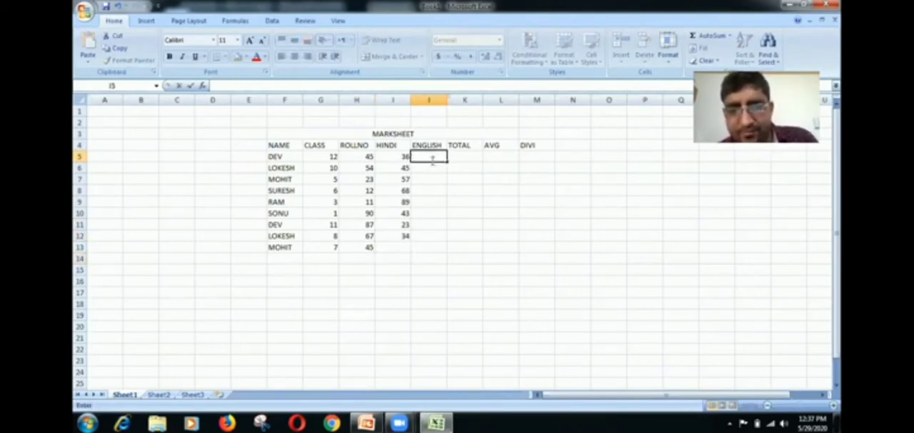
pyautogui.write('8')
pyautogui.press('Return')
pyautogui.write('42')
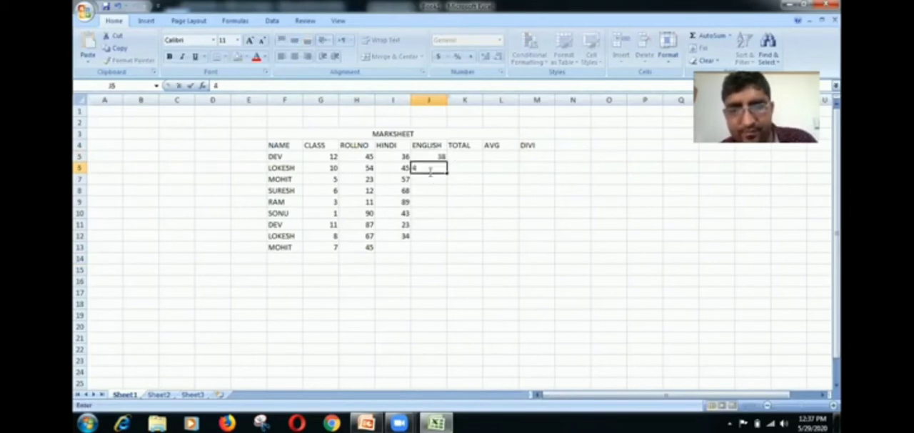
pyautogui.click(431, 183)
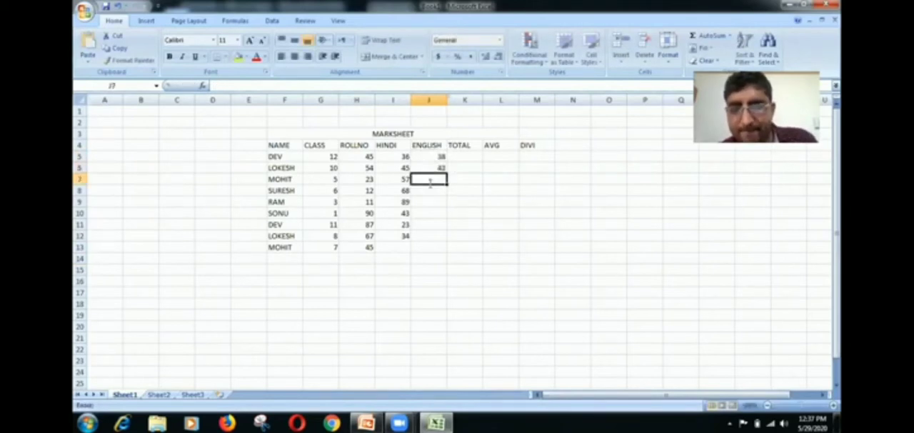
pyautogui.write('50')
pyautogui.click(430, 190)
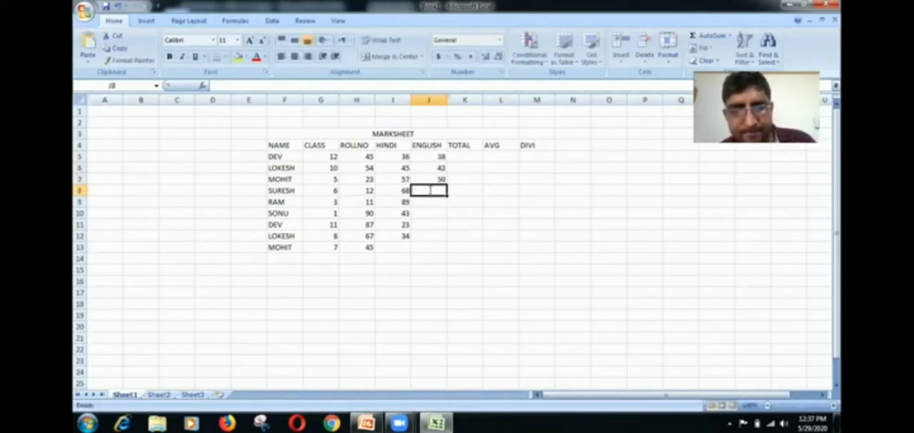
pyautogui.write('61')
pyautogui.click(430, 201)
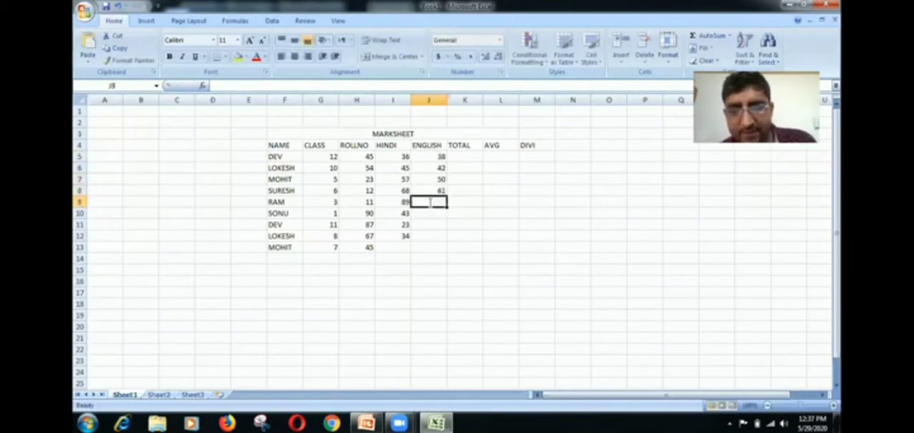
# - Continue the ENGLISH marks with 83, 43, 20 and 34 in cells J9 to J12
pyautogui.write('83')
pyautogui.click(430, 212)
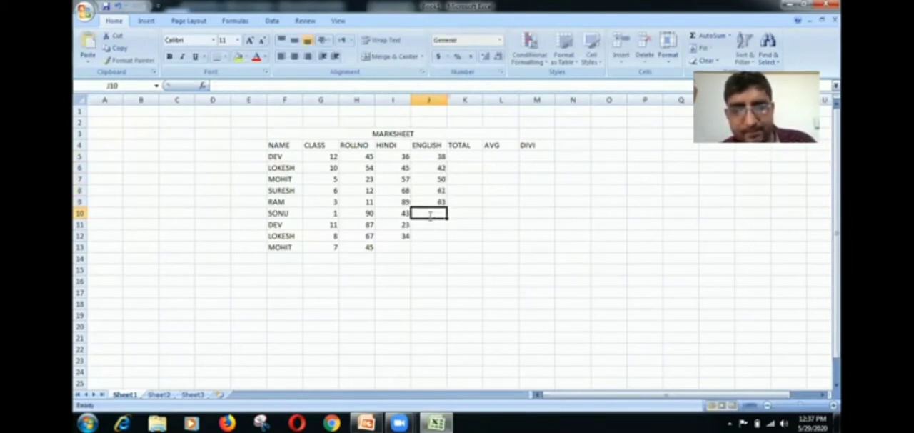
pyautogui.write('43')
pyautogui.click(430, 224)
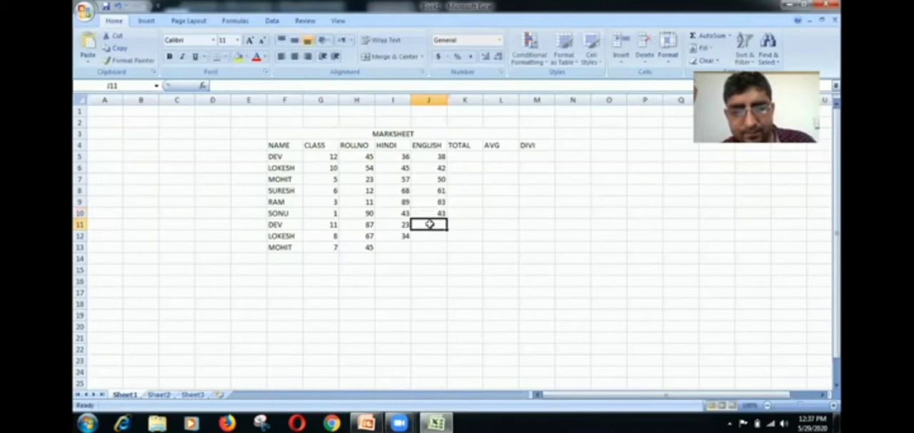
pyautogui.write('20')
pyautogui.click(429, 235)
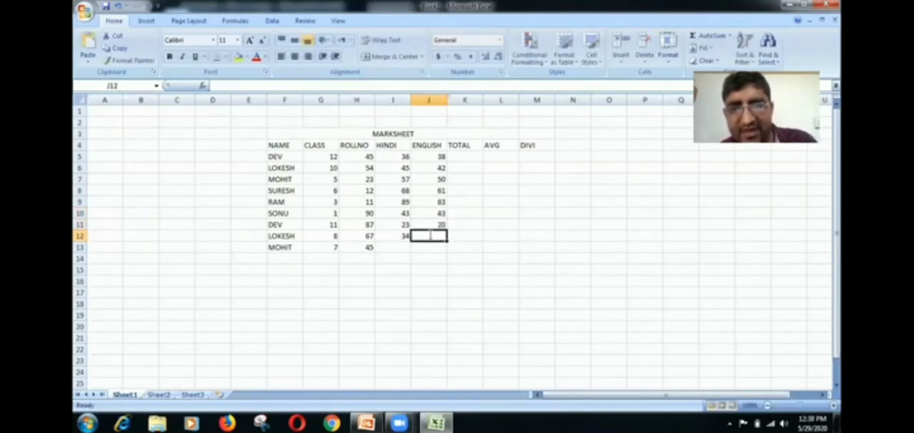
pyautogui.write('34')
pyautogui.click(465, 246)
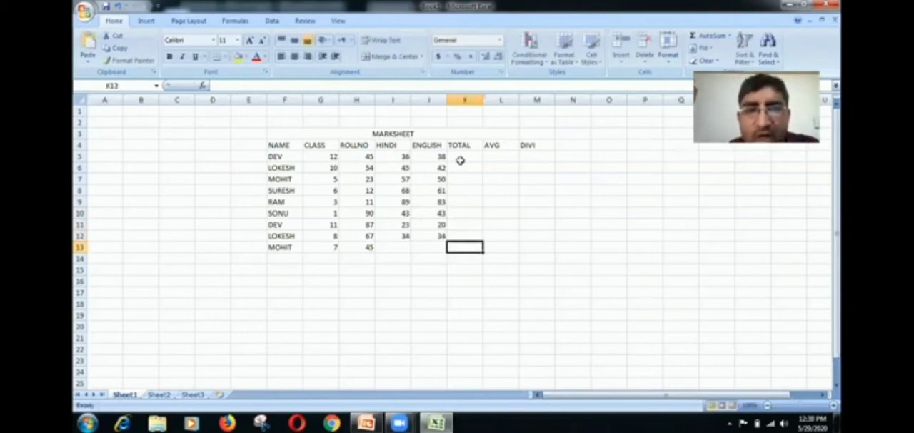
# - Total the first student's HINDI and ENGLISH marks in cell K5 with the formula =SUM(I5:J5)
pyautogui.click(461, 156)
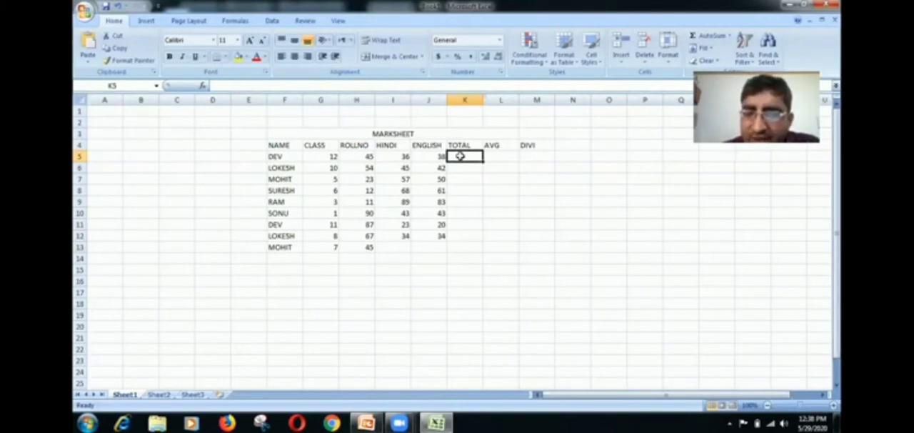
pyautogui.write('=')
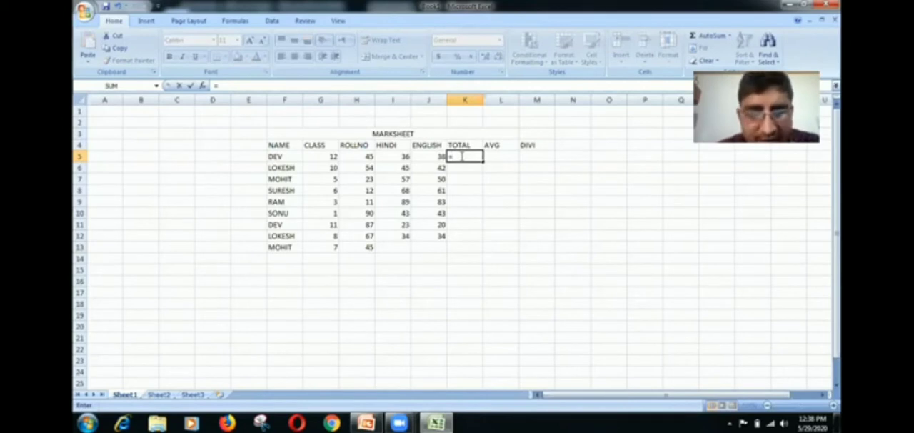
pyautogui.write('sUM')
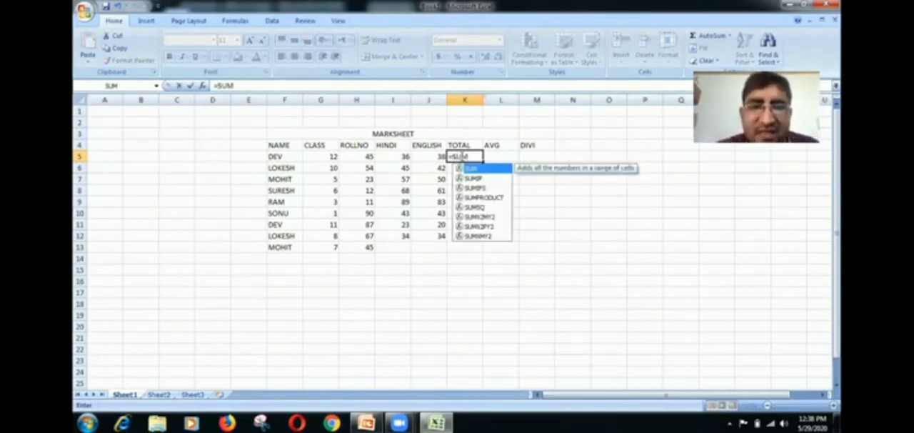
pyautogui.write('(')
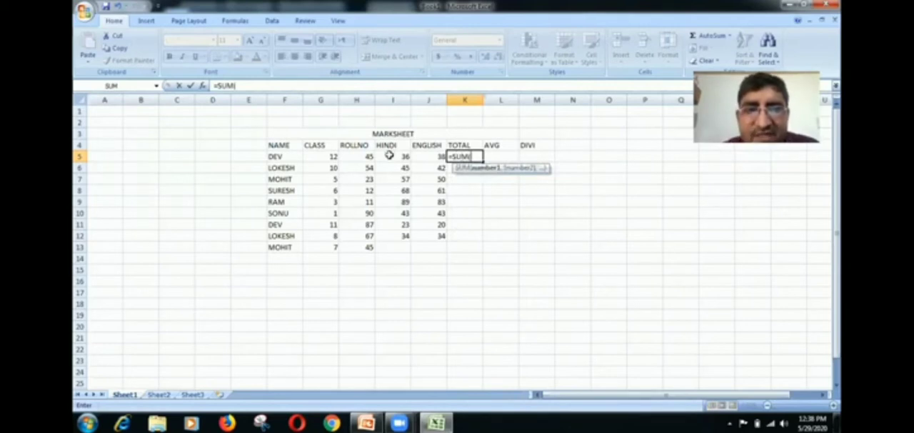
pyautogui.moveTo(390, 156); pyautogui.dragTo(422, 156)
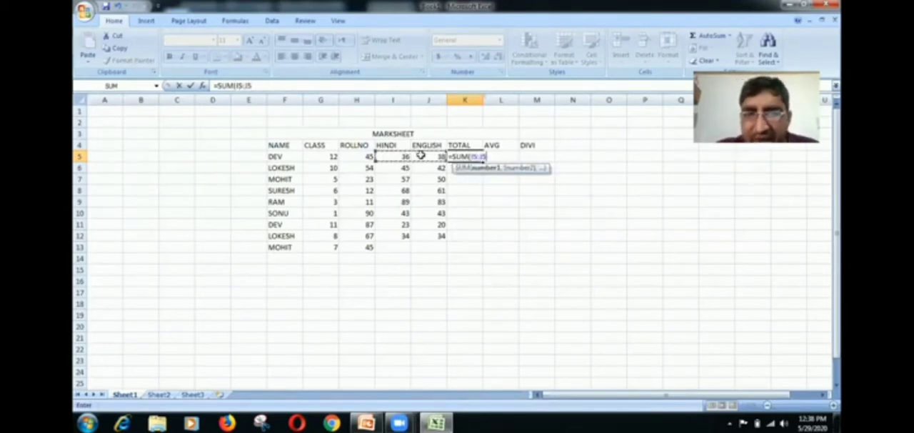
pyautogui.write(')')
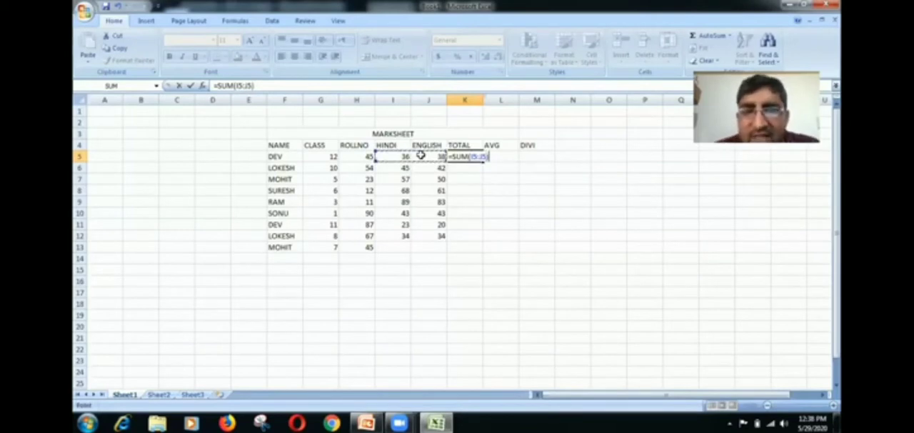
pyautogui.press('Return')
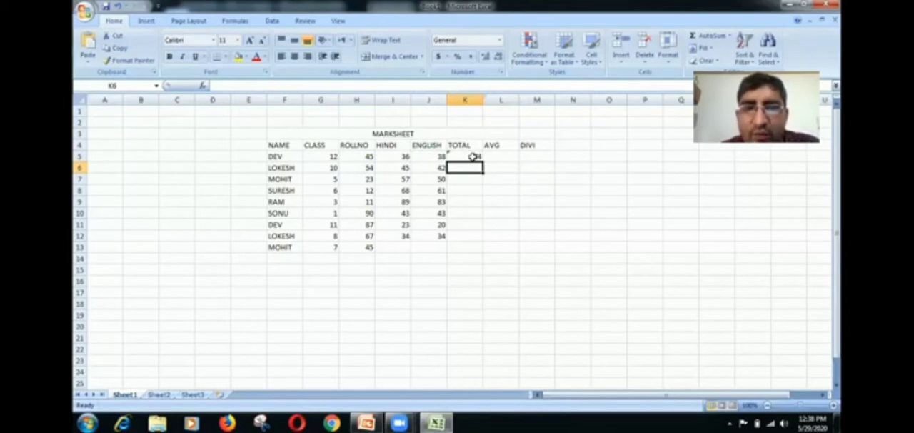
pyautogui.click(473, 157)
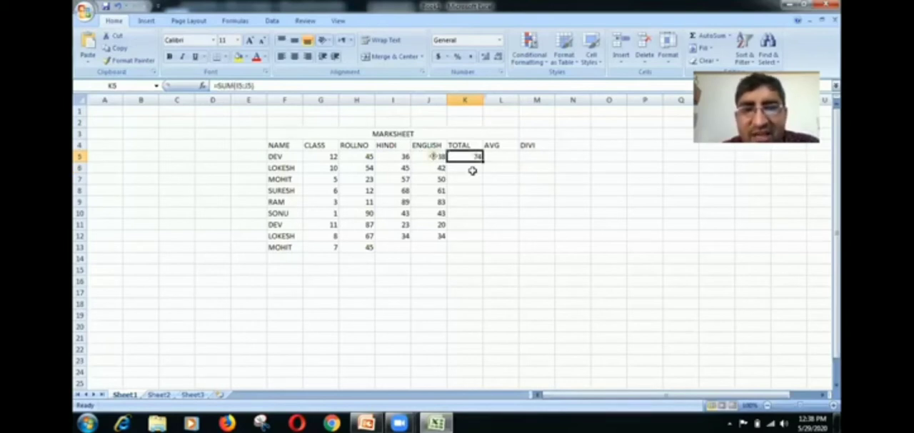
pyautogui.moveTo(434, 158)
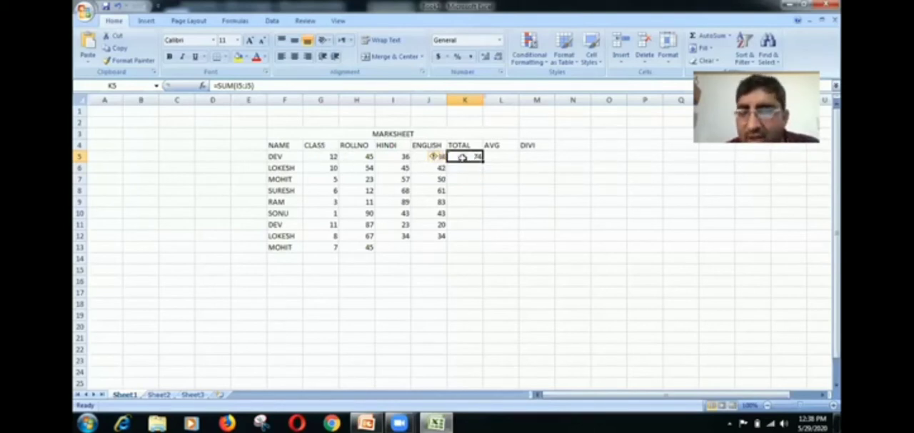
# - Replace the first student's total in cell K5 with the addition formula =I5+J5
pyautogui.press('BackSpace')
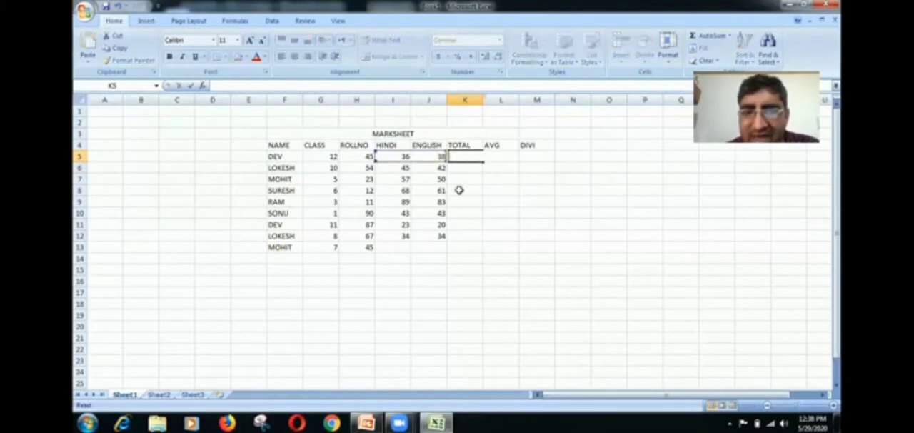
pyautogui.click(460, 159)
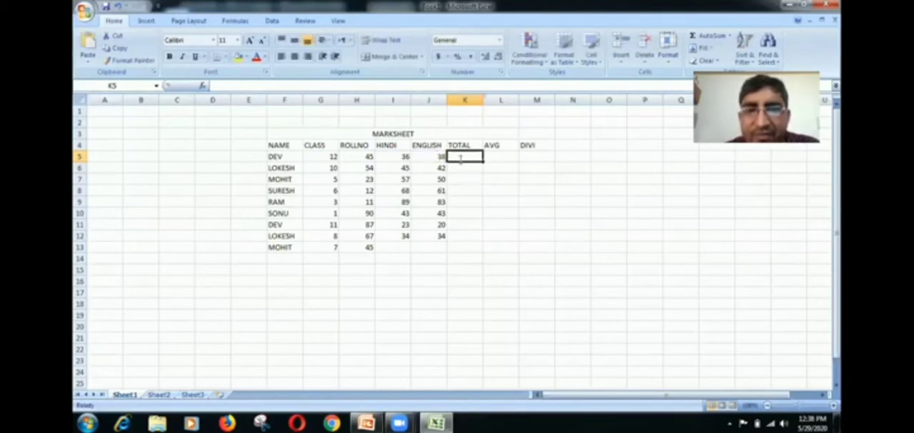
pyautogui.write('=')
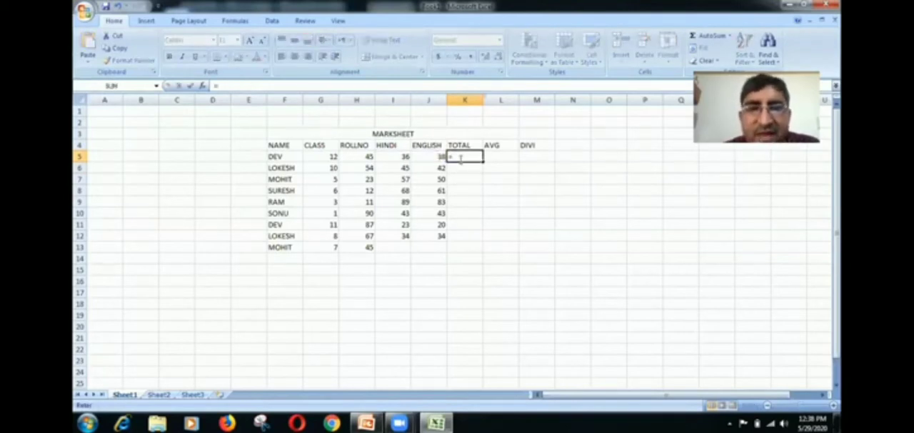
pyautogui.click(392, 155)
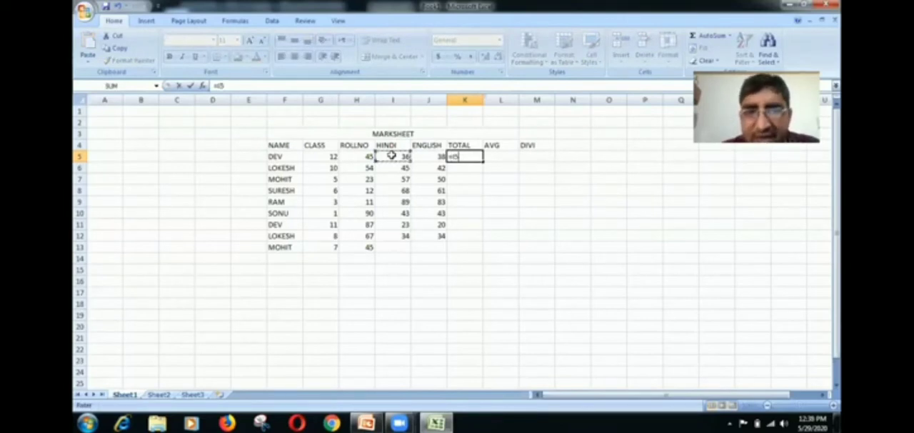
pyautogui.write('+')
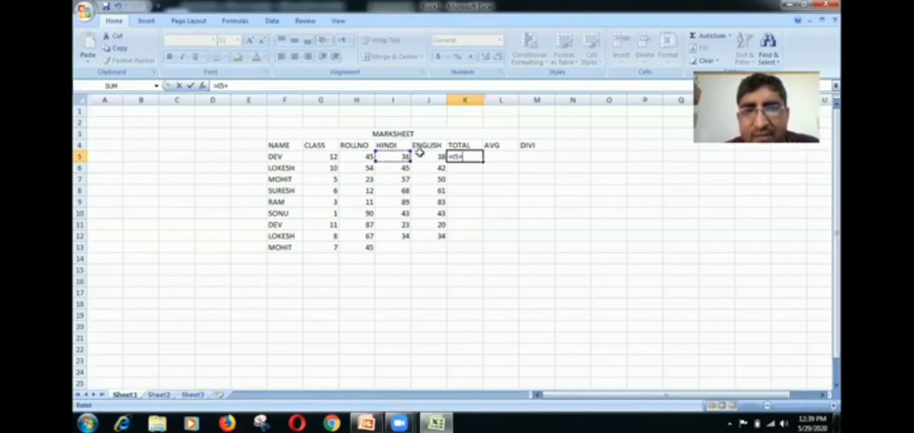
pyautogui.click(420, 152)
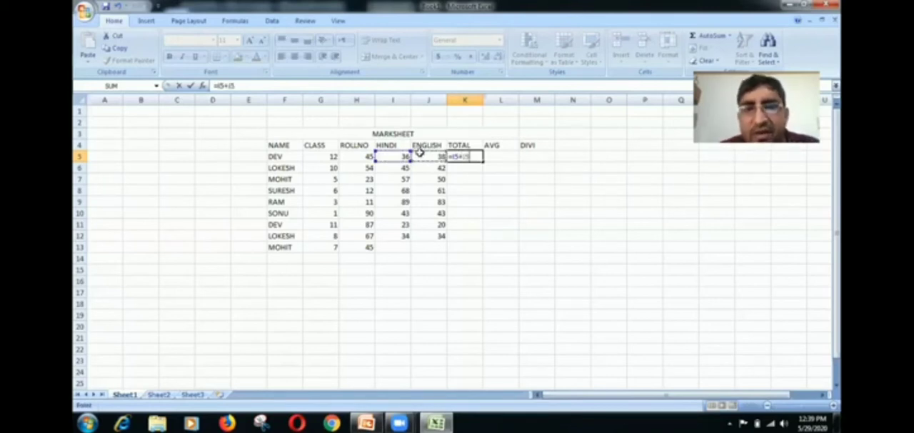
pyautogui.press('Return')
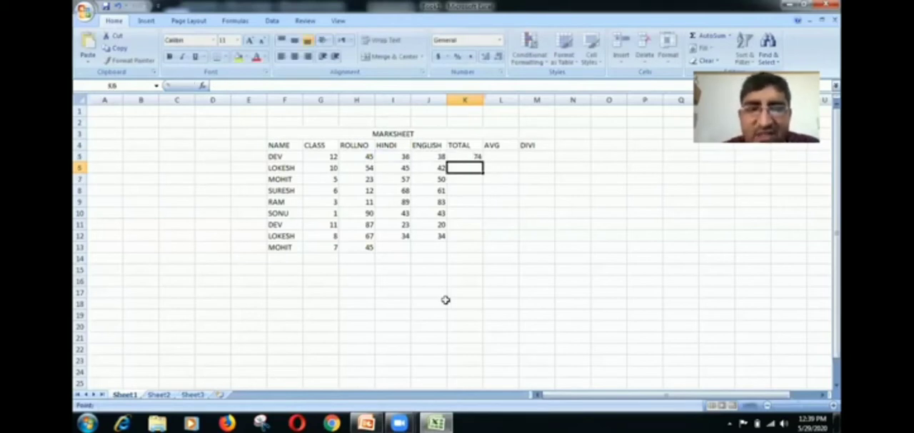
# - Enter the last student's marks 56 and 32 in cells I13 and J13, and fill the total formula from K5 down to K13
pyautogui.click(402, 246)
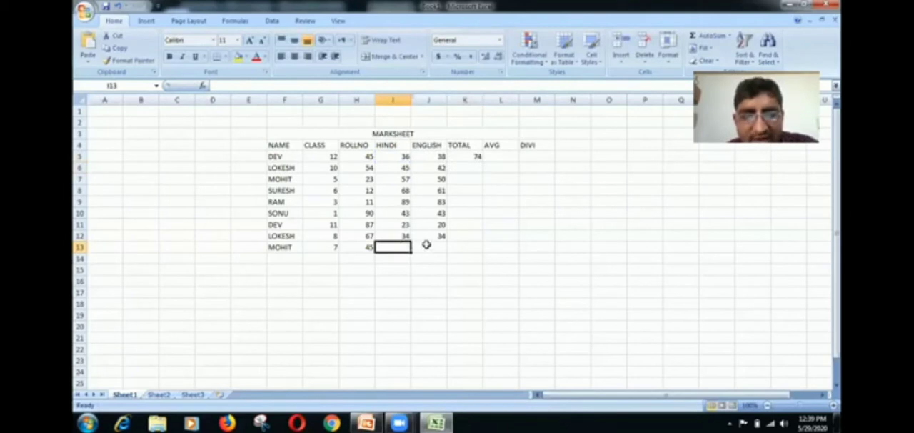
pyautogui.write('56')
pyautogui.press('Tab')
pyautogui.write('32')
pyautogui.click(462, 156)
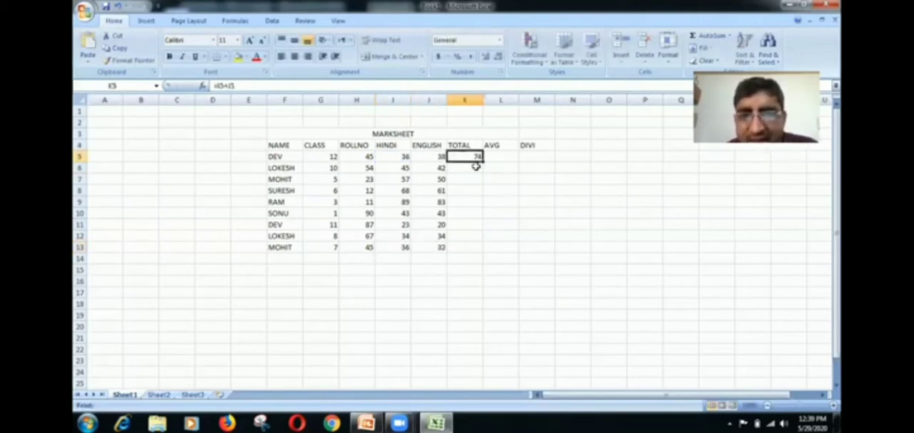
pyautogui.moveTo(482, 162); pyautogui.dragTo(479, 250)
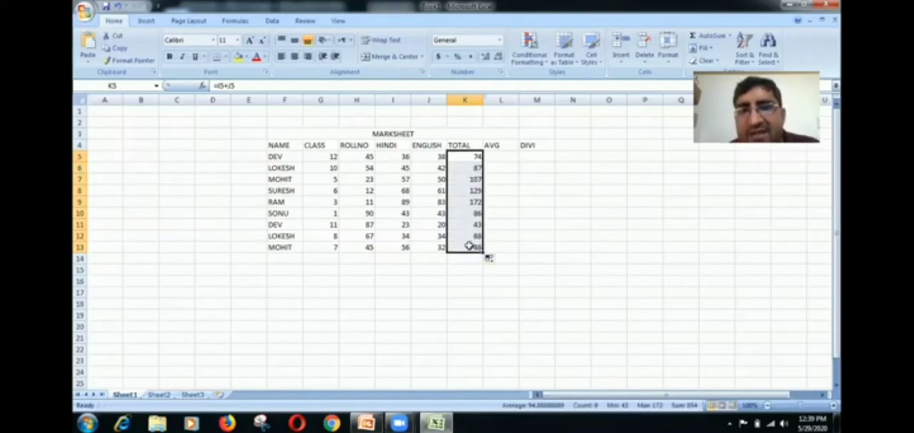
# - Calculate the average in cell L5 with the formula =K5/2 and fill it down to L13
pyautogui.click(502, 157)
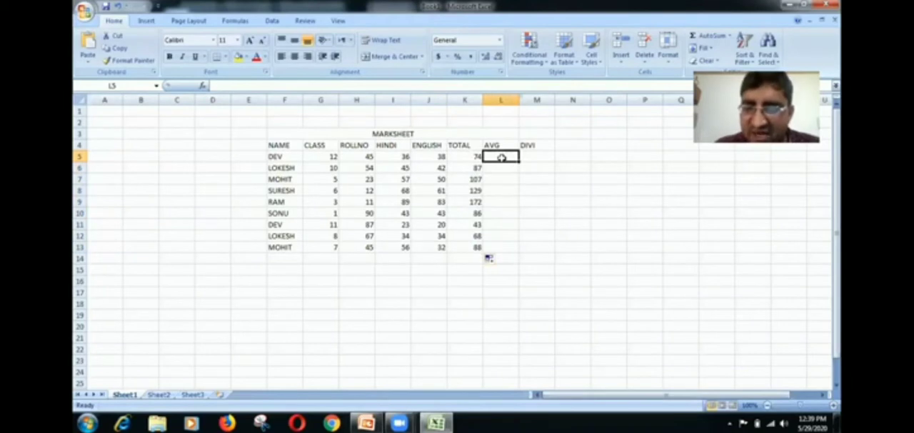
pyautogui.write('=')
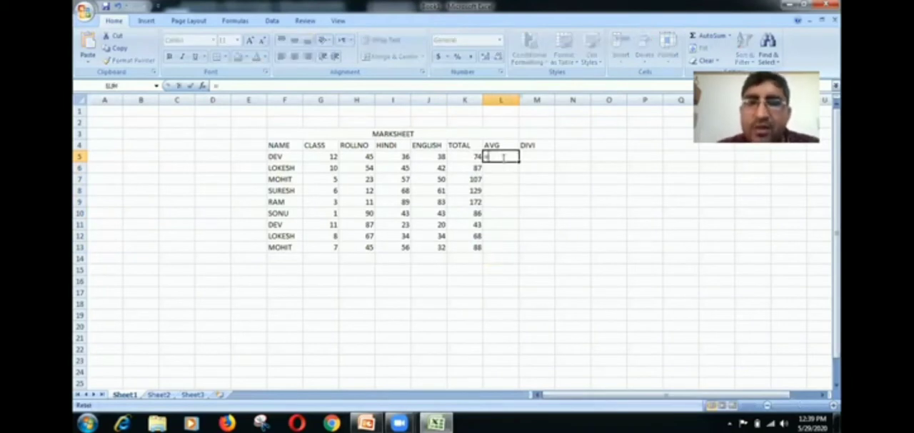
pyautogui.click(458, 155)
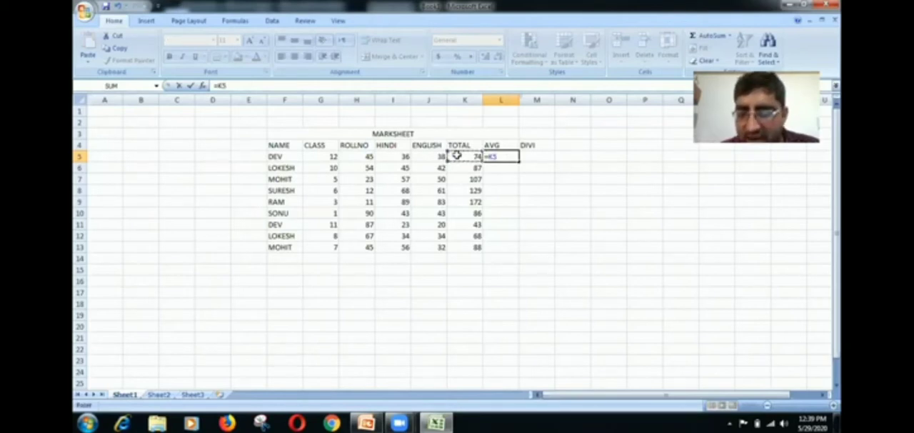
pyautogui.write('/')
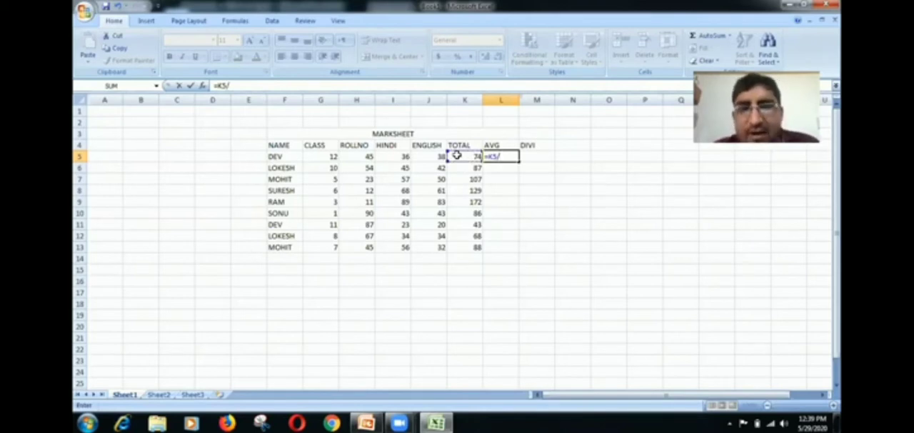
pyautogui.write('2')
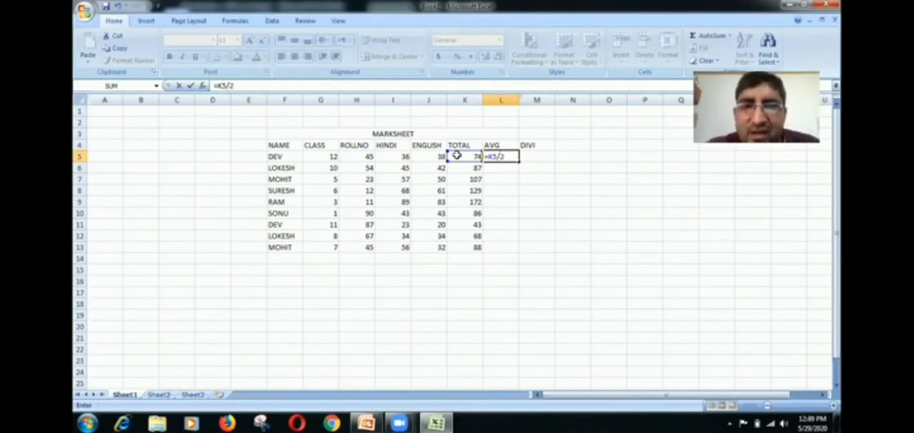
pyautogui.press('Return')
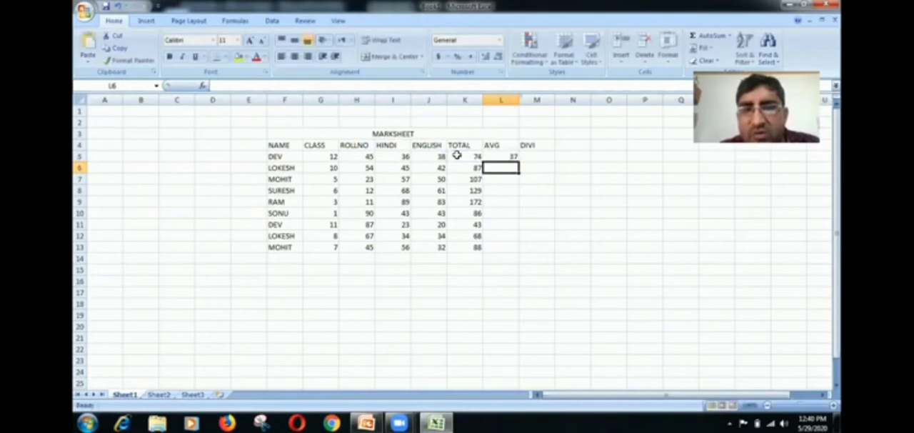
pyautogui.click(504, 156)
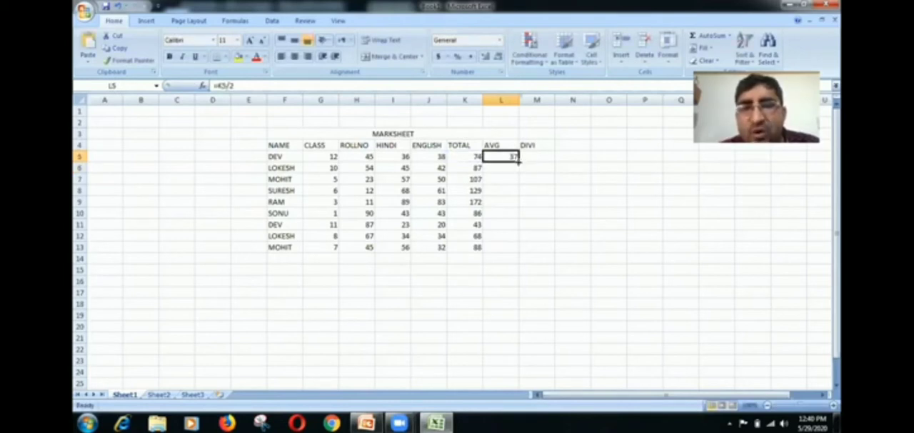
pyautogui.moveTo(518, 162); pyautogui.dragTo(514, 242)
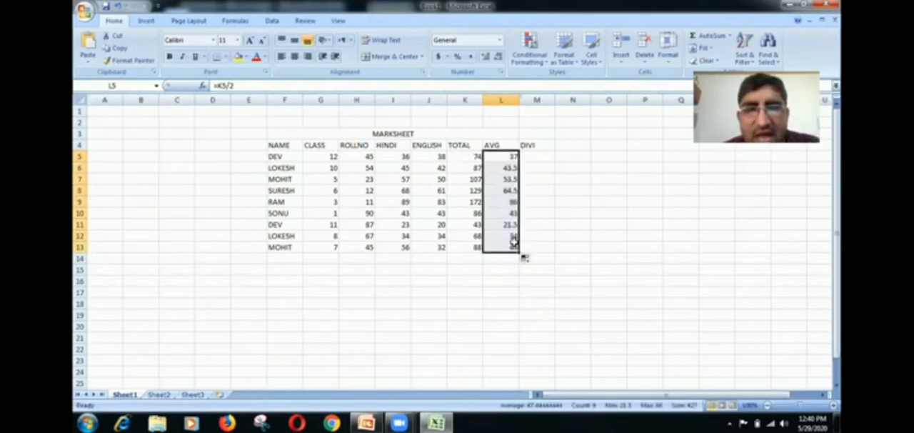
# - Start an IF formula in the DIVI cell M5 that tests whether the average meets L5>=80
pyautogui.click(526, 157)
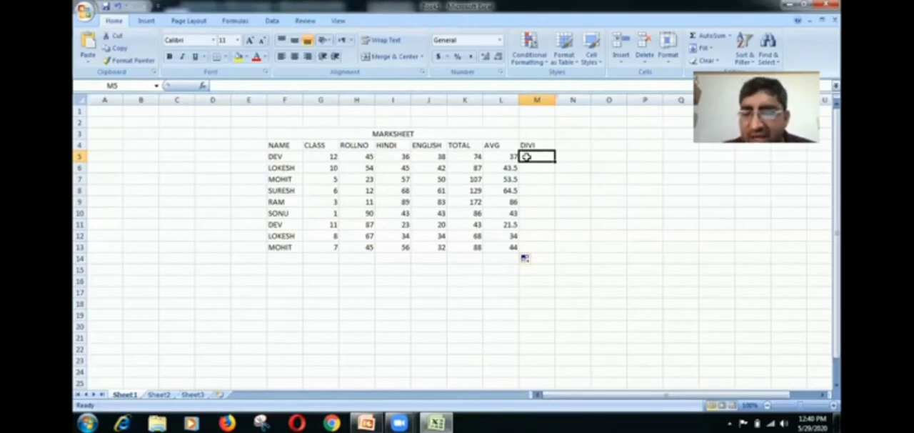
pyautogui.write('=')
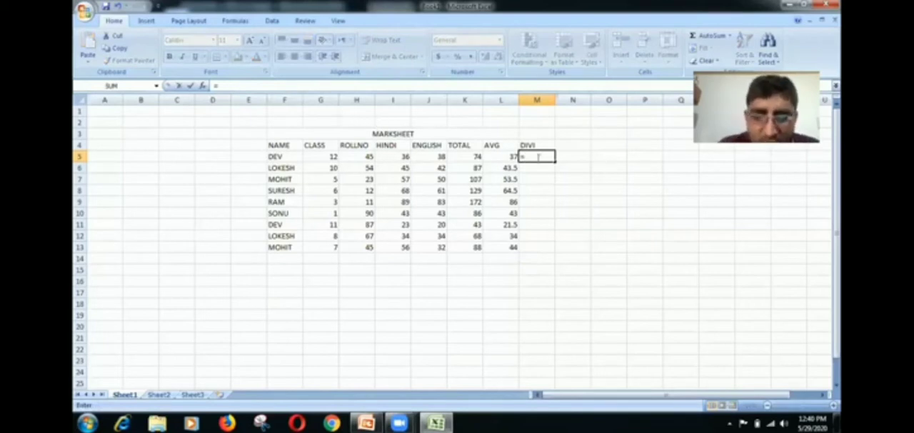
pyautogui.write('IF')
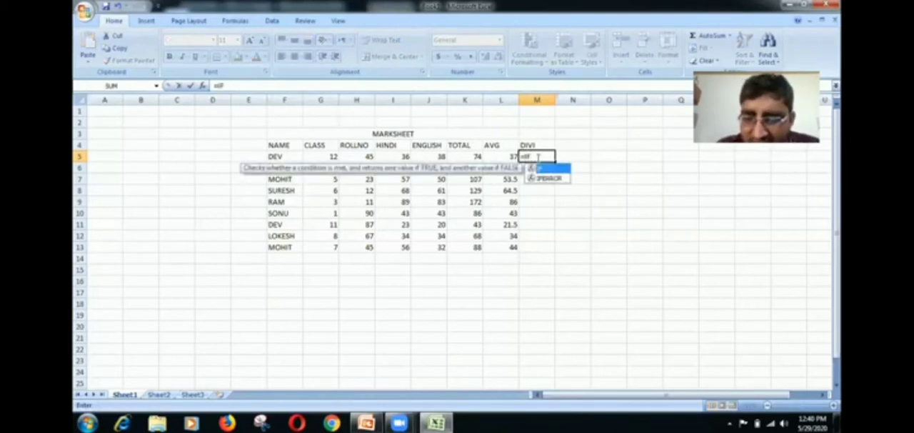
pyautogui.write('(')
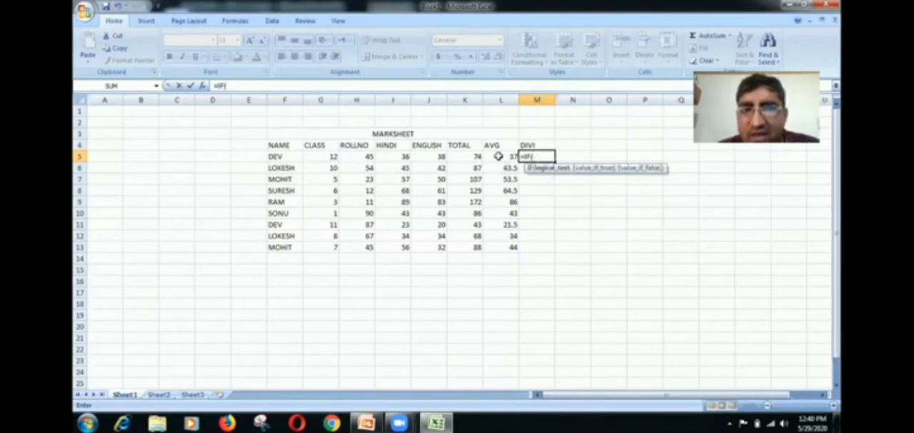
pyautogui.click(498, 156)
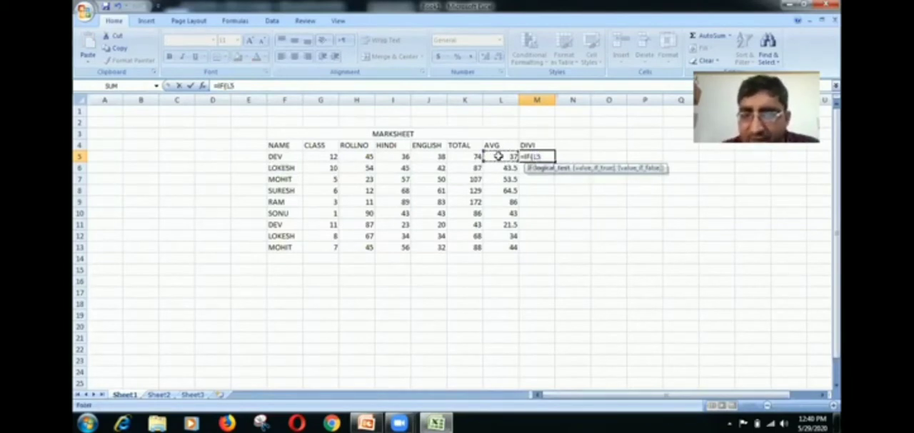
pyautogui.write('>=')
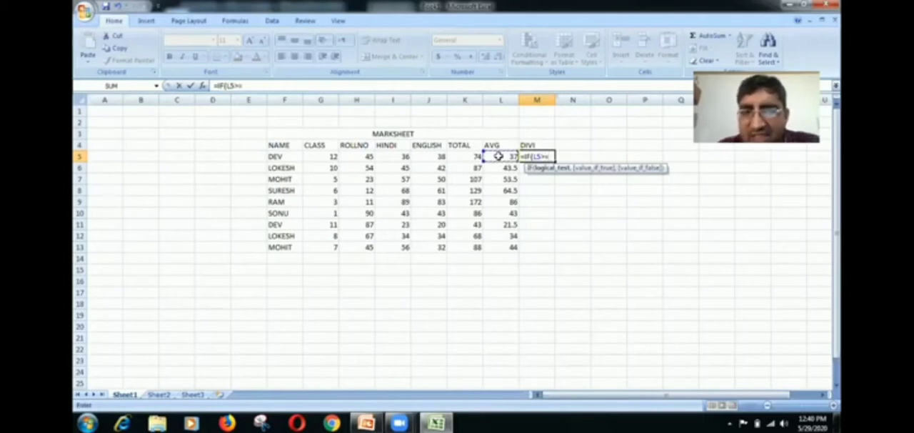
pyautogui.write('80')
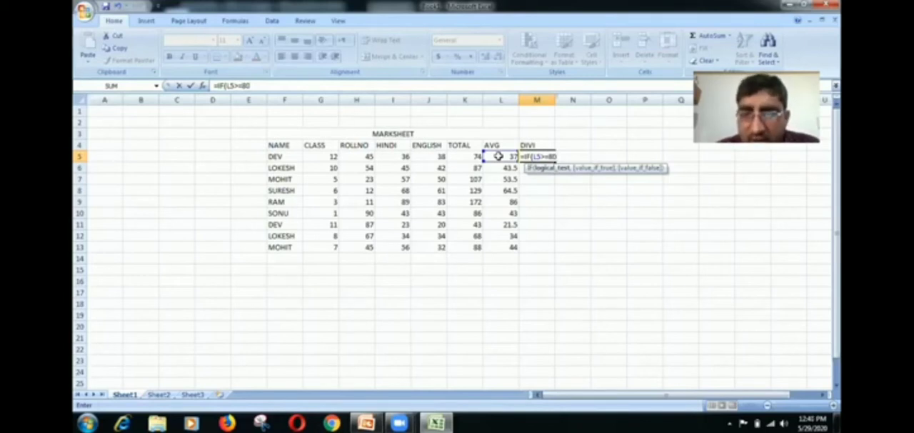
pyautogui.write(',')
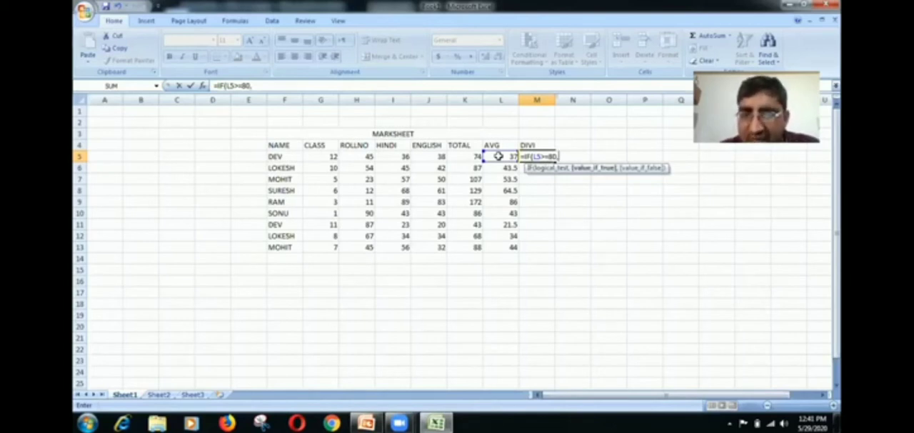
# - Add "MERIT" as the true result of the IF formula in cell M5, followed by the separator for the false result
pyautogui.write('"')
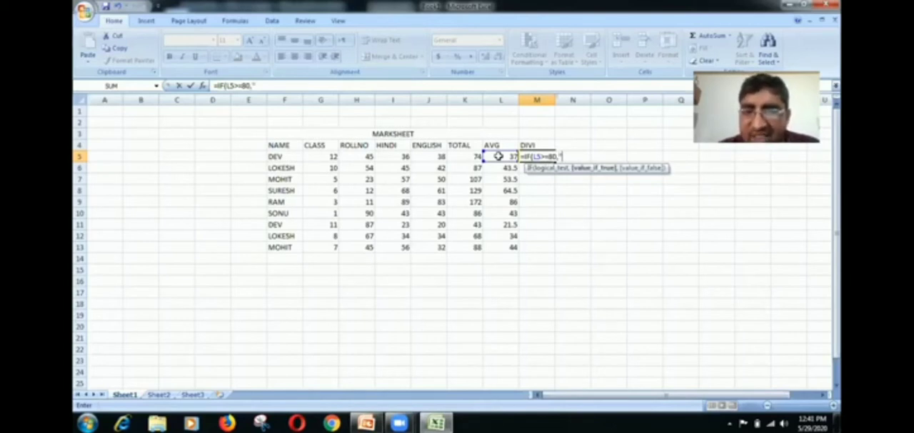
pyautogui.write('MERI')
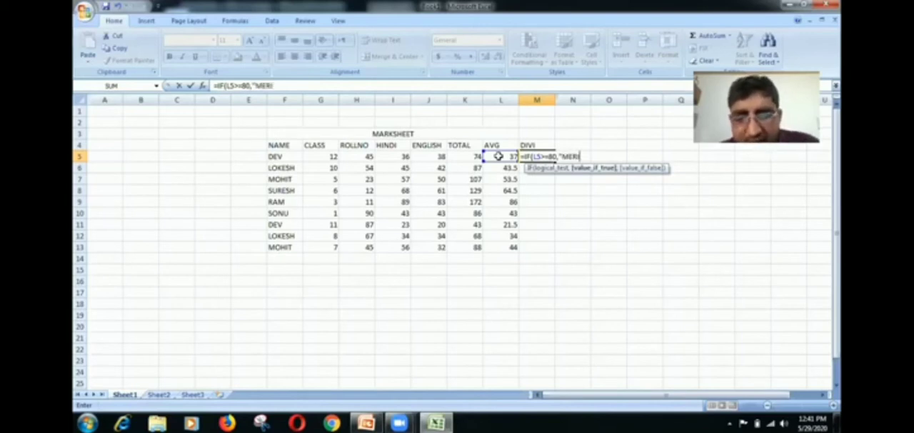
pyautogui.write('T')
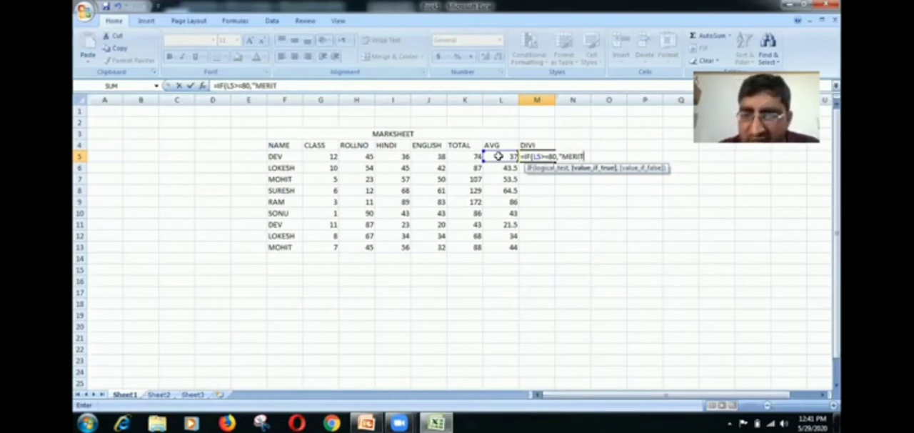
pyautogui.write('"')
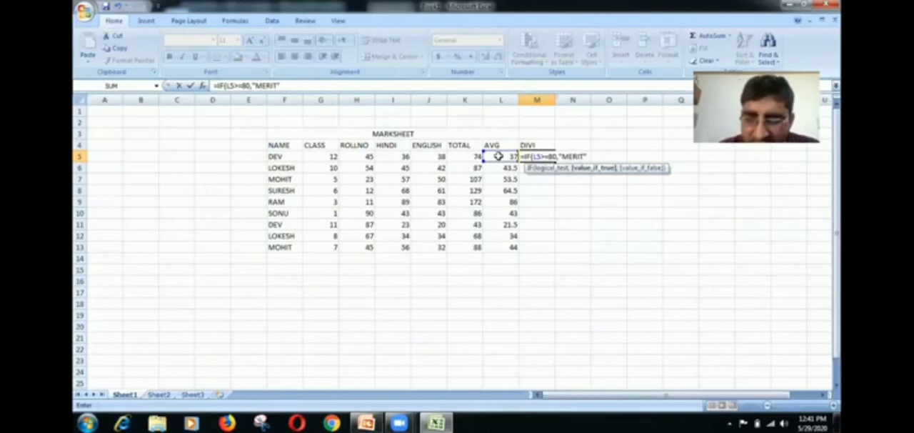
pyautogui.write(',')
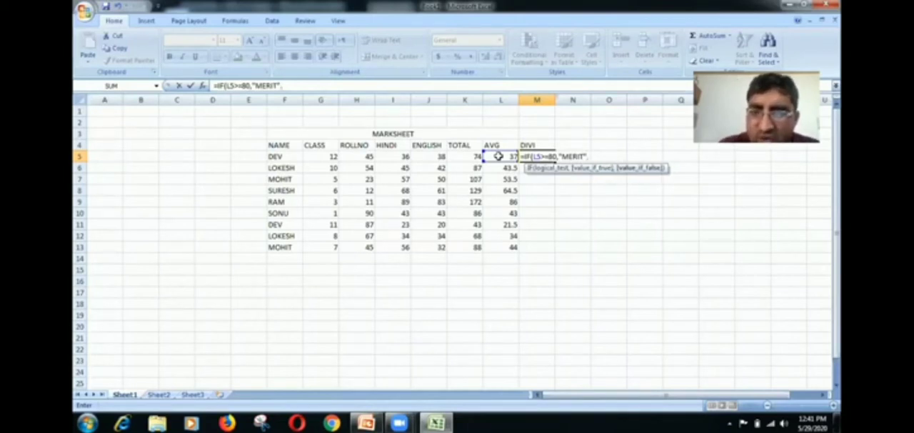
pyautogui.write('IF(')
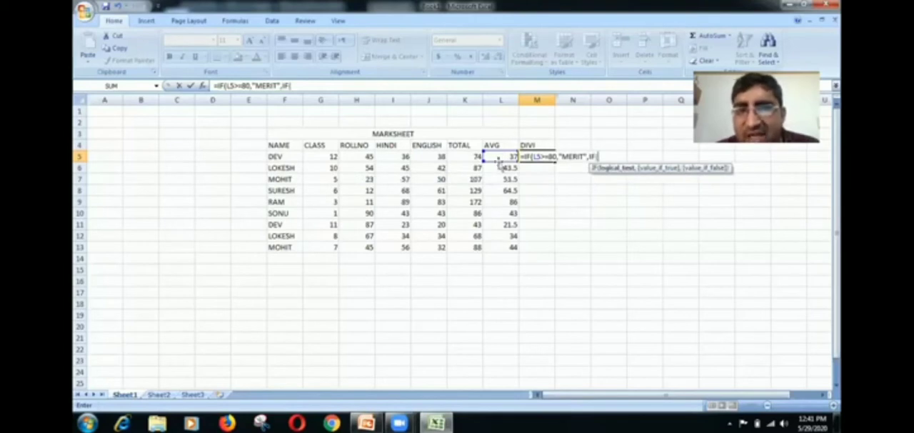
# - Nest a second IF as the false result in cell M5 that tests L5>=60 and returns "FIRST"
pyautogui.click(497, 157)
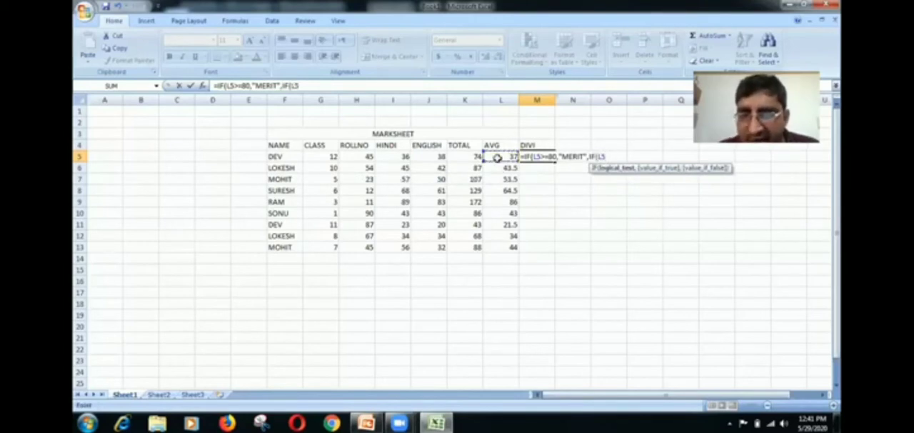
pyautogui.write('>')
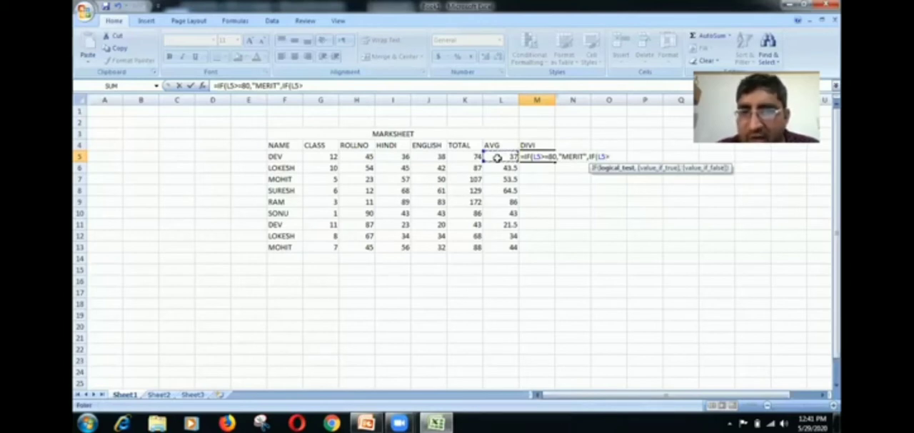
pyautogui.write('=')
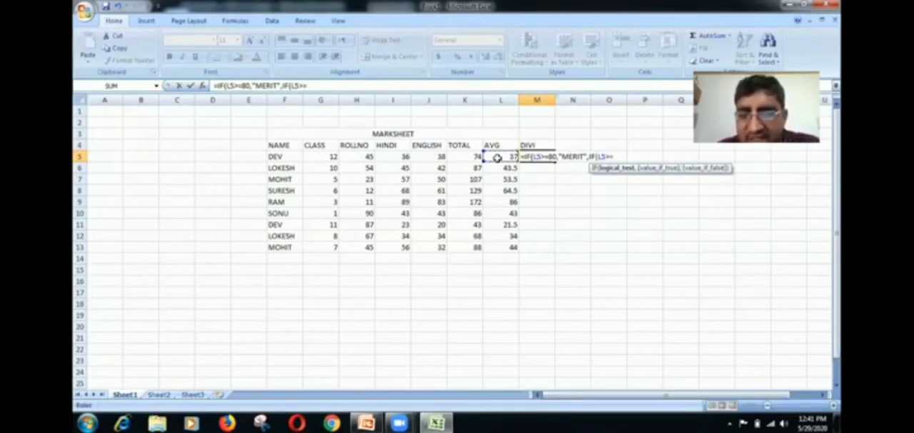
pyautogui.write('60')
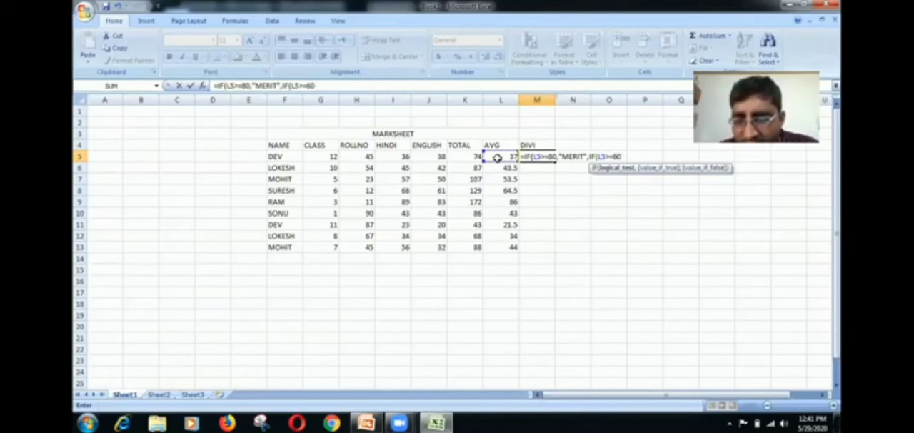
pyautogui.write(',"')
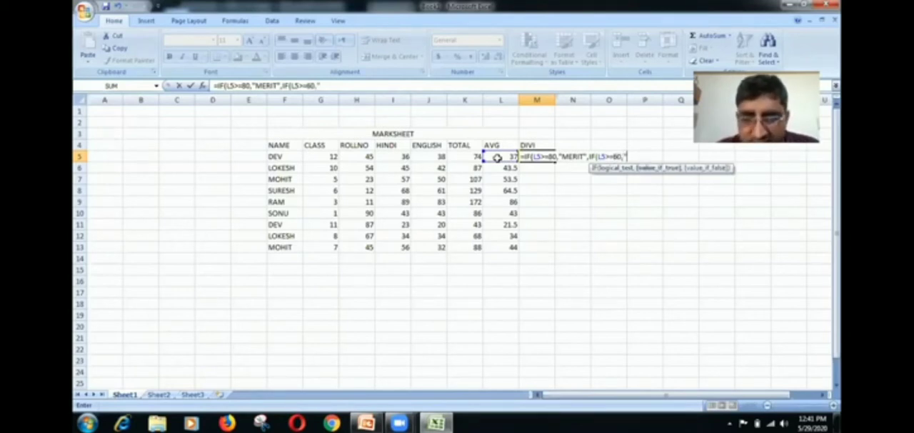
pyautogui.write('FIRST')
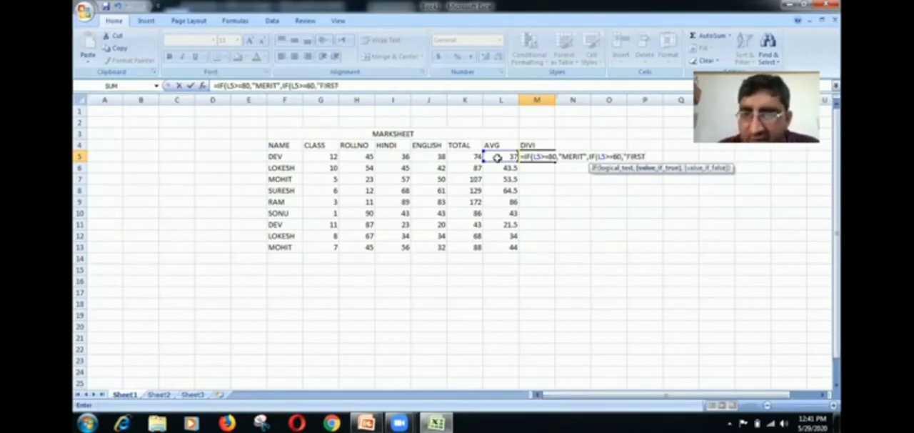
pyautogui.write('",')
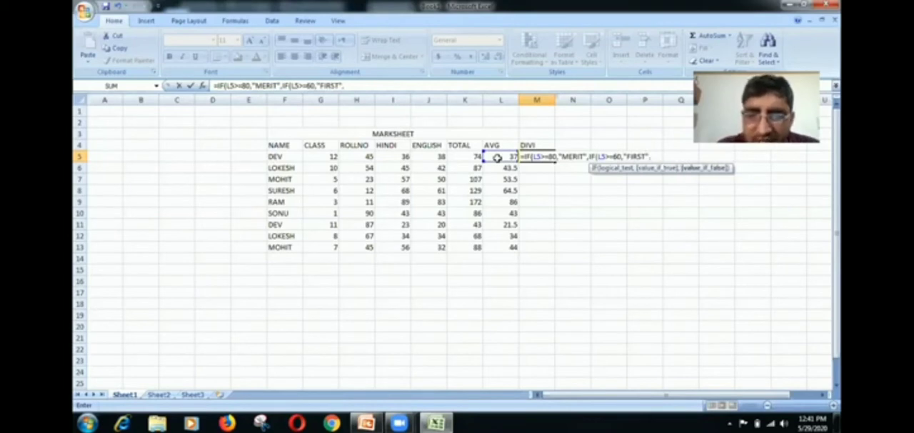
pyautogui.write('IF')
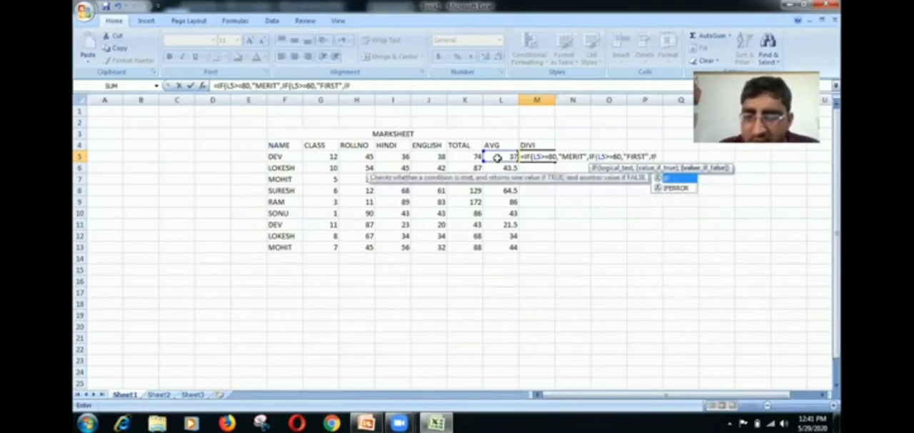
pyautogui.write('(')
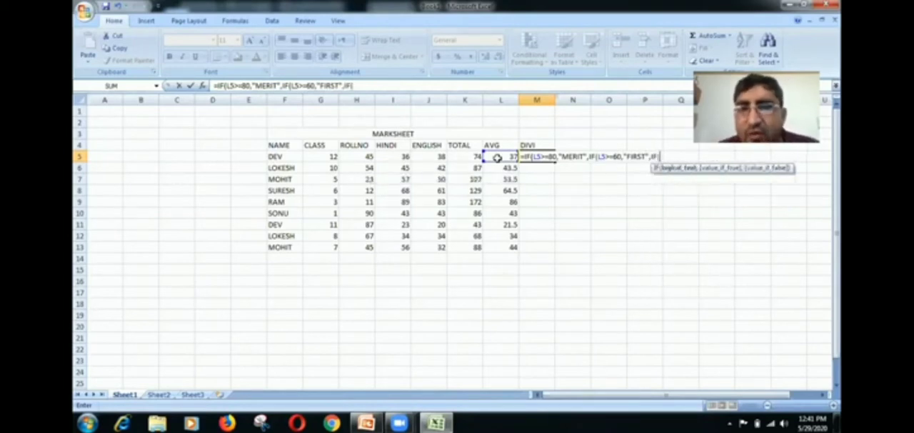
pyautogui.write('L5')
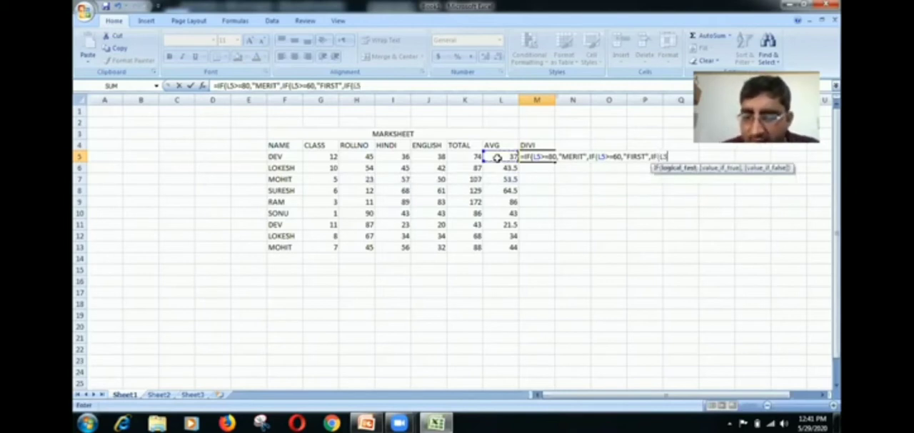
pyautogui.write('>')
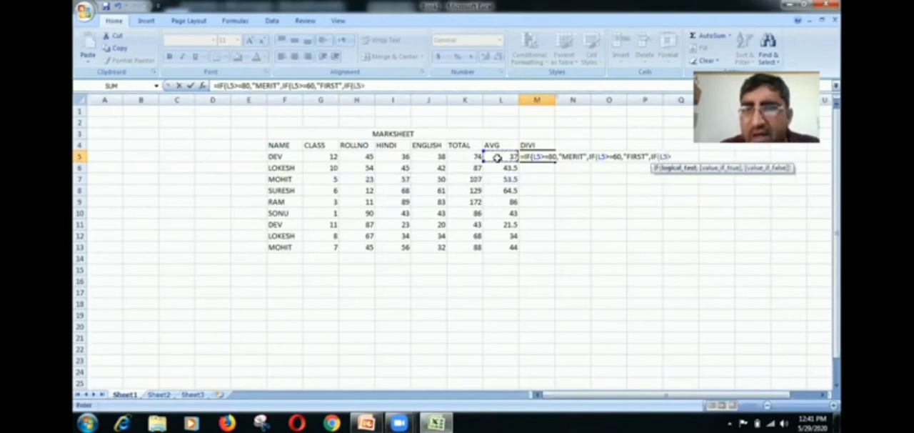
pyautogui.write('=')
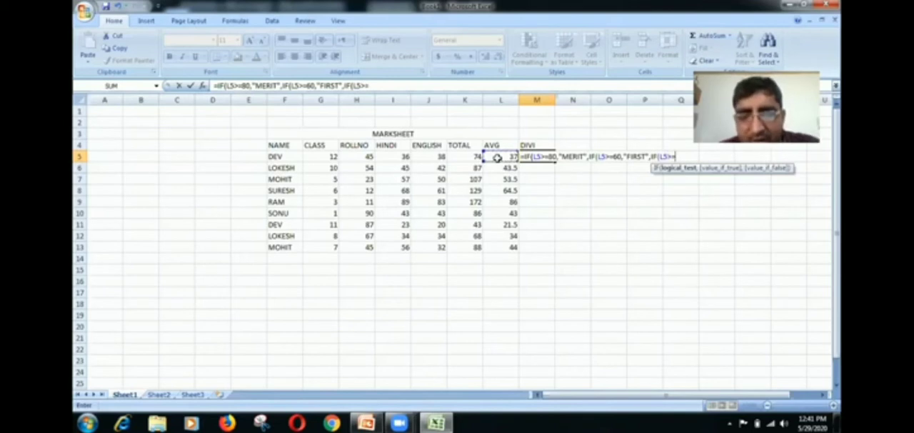
pyautogui.write('50')
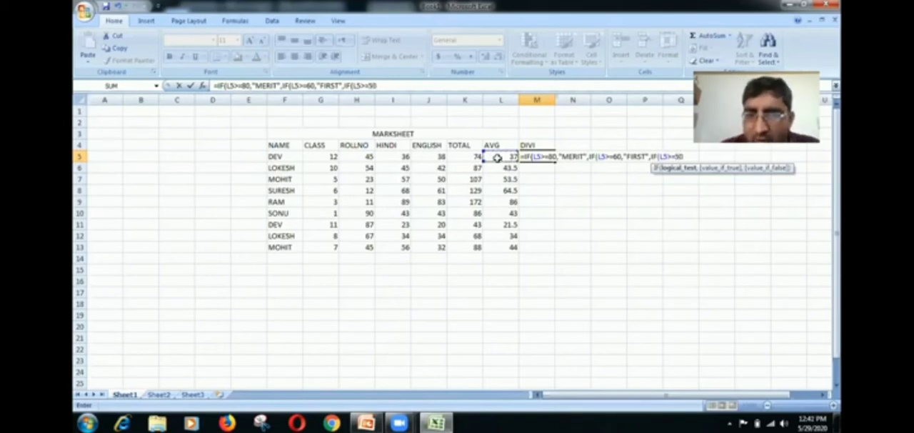
pyautogui.write(',"')
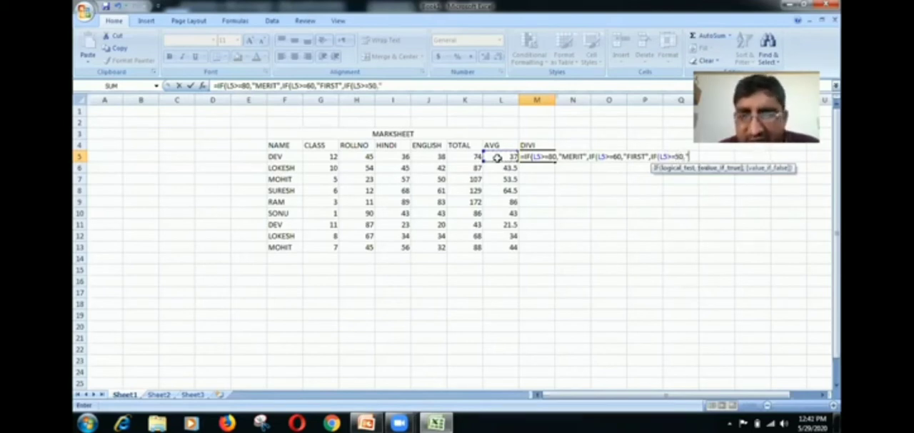
pyautogui.write('SE')
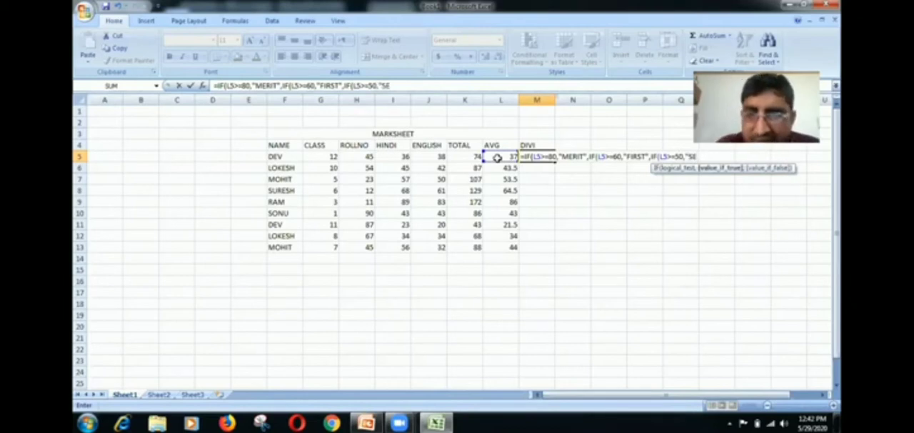
pyautogui.write('COND')
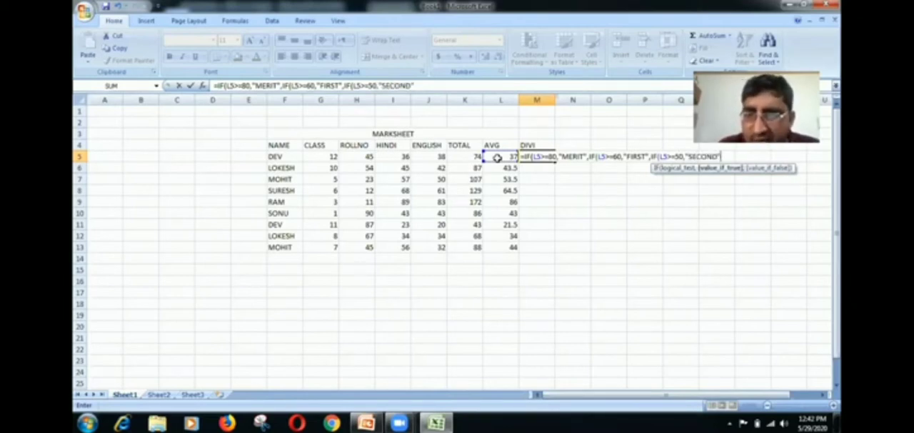
pyautogui.write('",I')
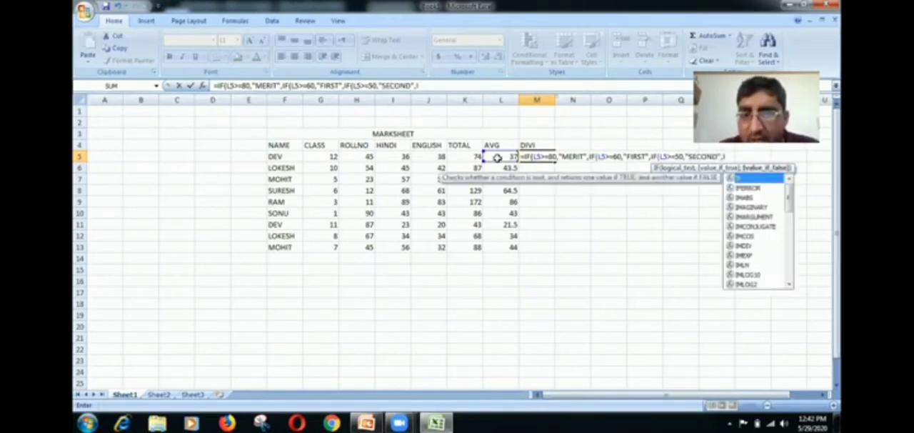
pyautogui.write('F(')
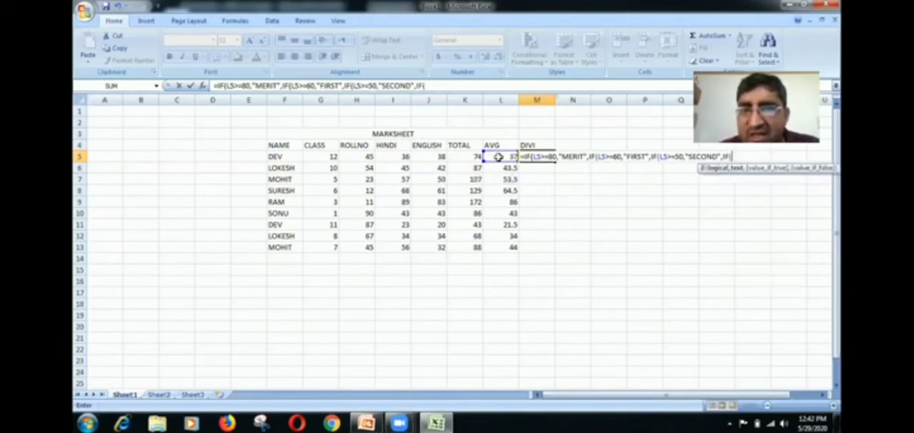
# - Add a fourth nested IF to the M5 formula that tests L5>=40 and returns "THIRD"
pyautogui.click(498, 156)
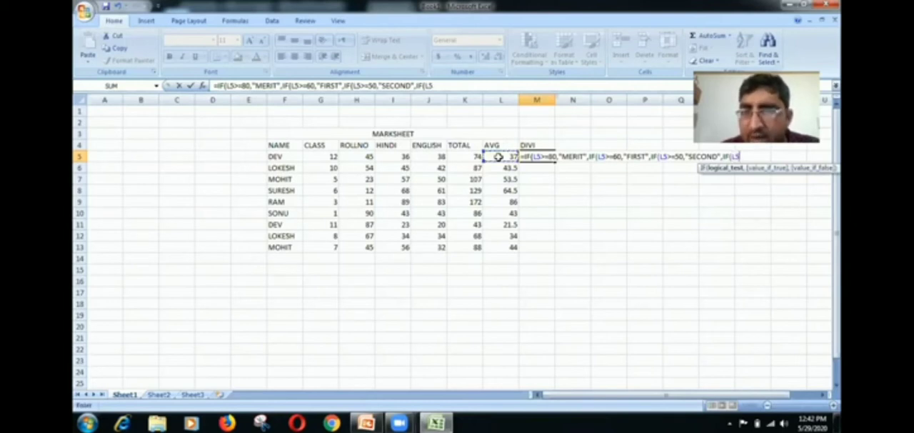
pyautogui.write('>')
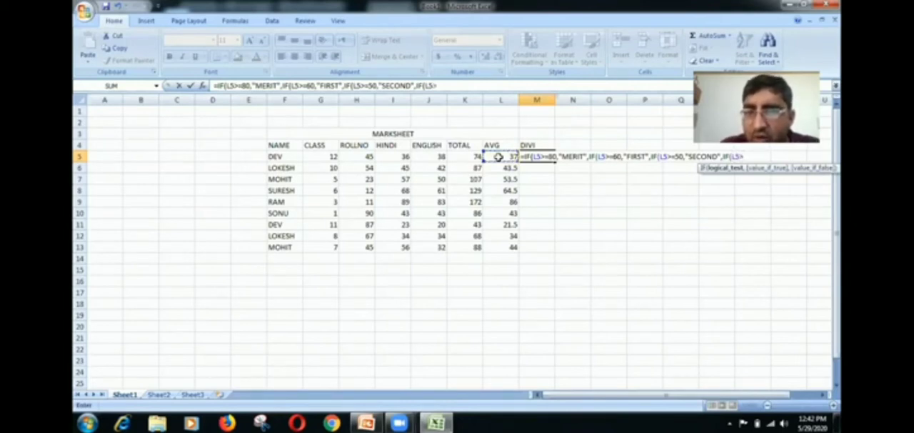
pyautogui.write('=')
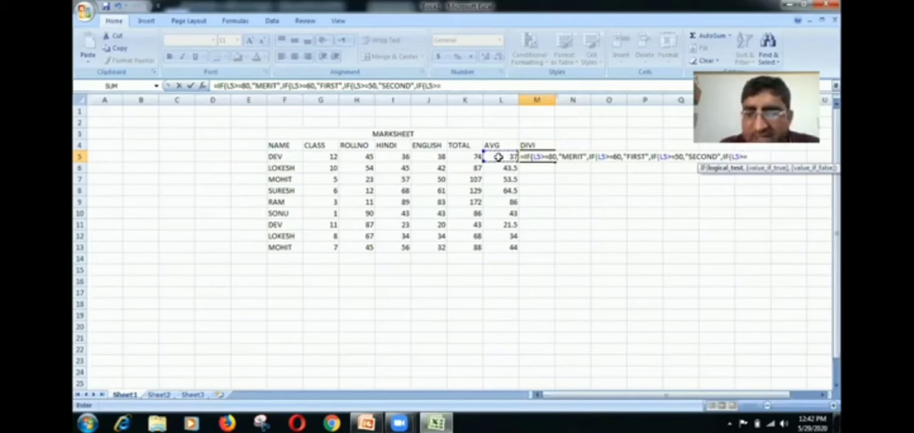
pyautogui.write('40')
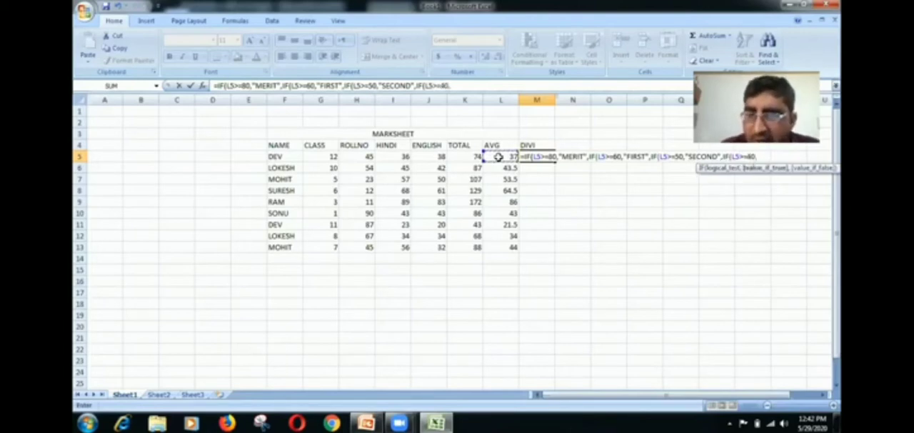
pyautogui.write(',"T')
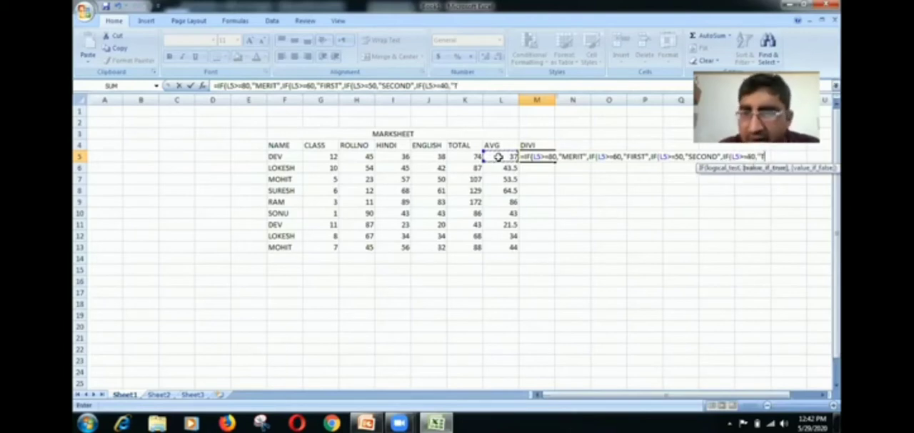
pyautogui.write('HIRD')
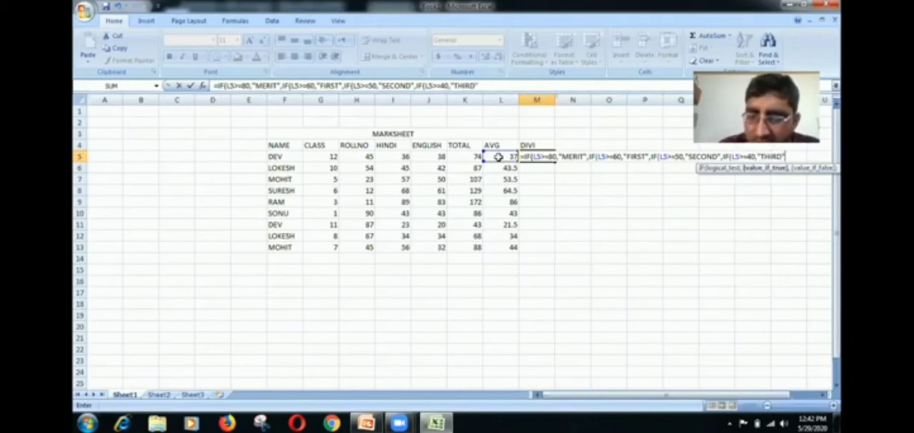
pyautogui.write('"')
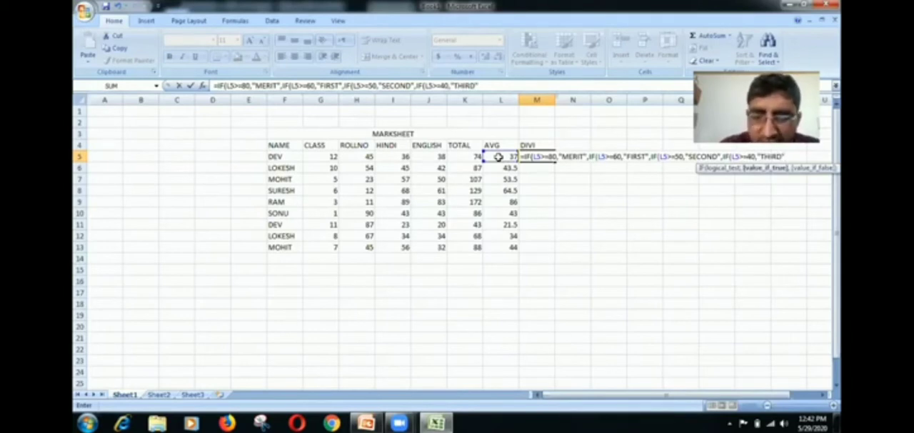
pyautogui.write(',IF')
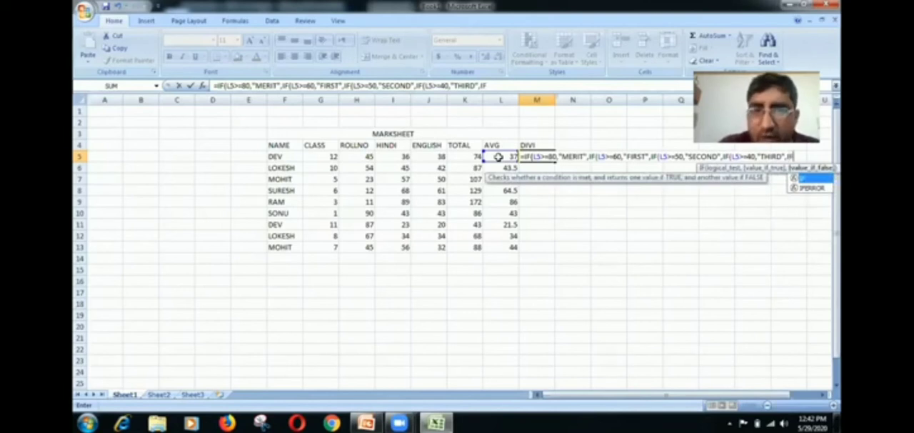
pyautogui.write('(')
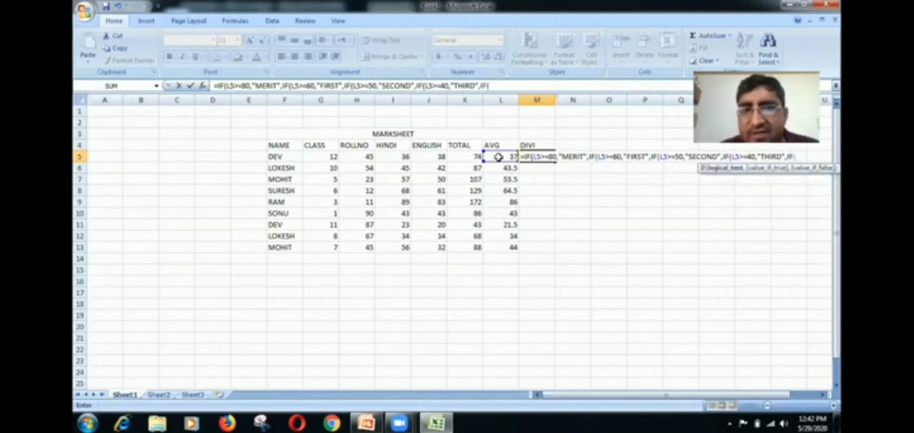
# - Add a fifth nested IF to the M5 formula that tests L5>=35 and returns "PASS"
pyautogui.click(498, 156)
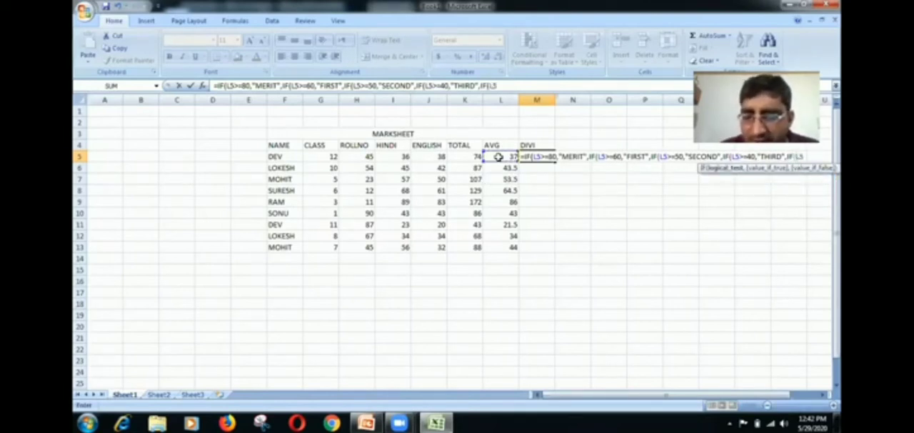
pyautogui.write('>')
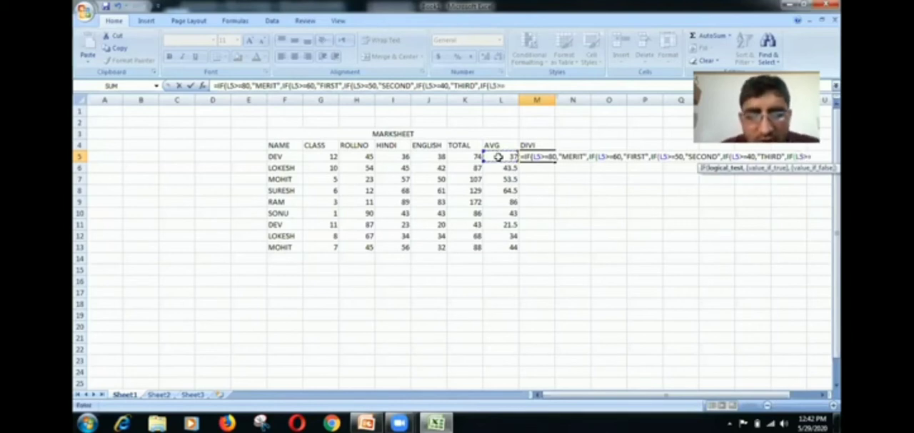
pyautogui.write('=35')
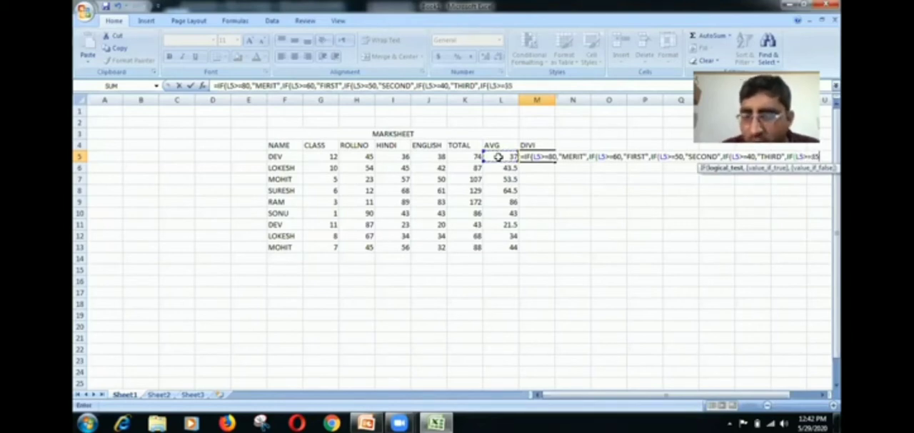
pyautogui.write(',"')
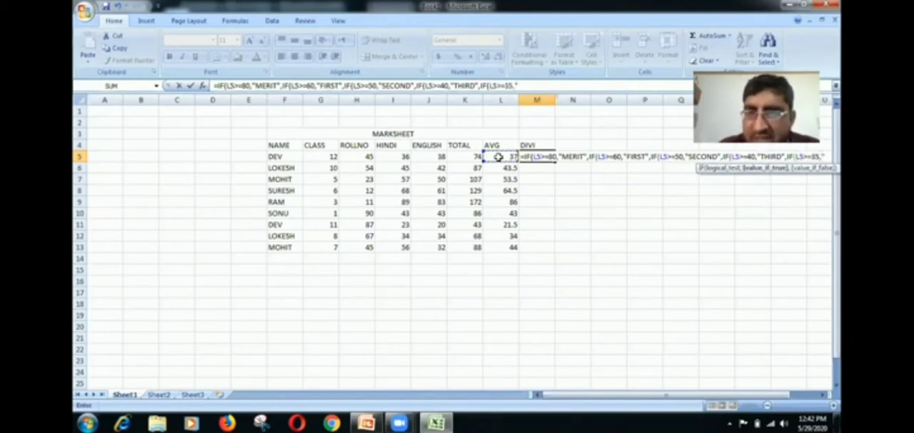
pyautogui.write('PASS')
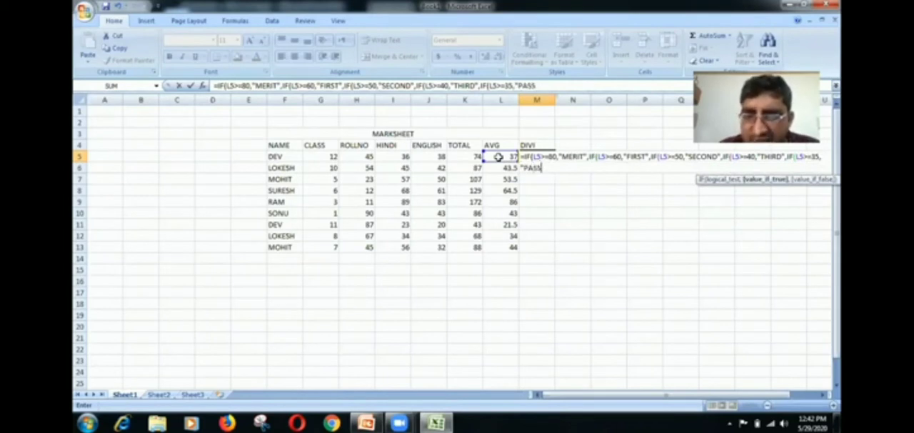
pyautogui.write('",IF')
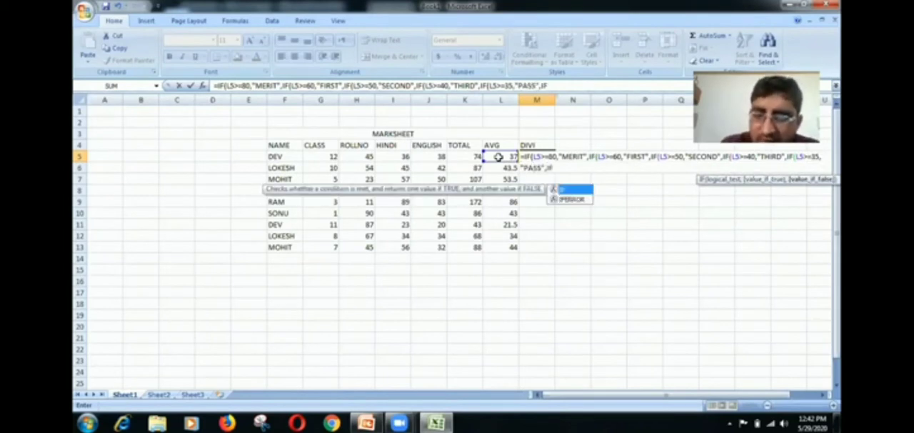
pyautogui.write('(')
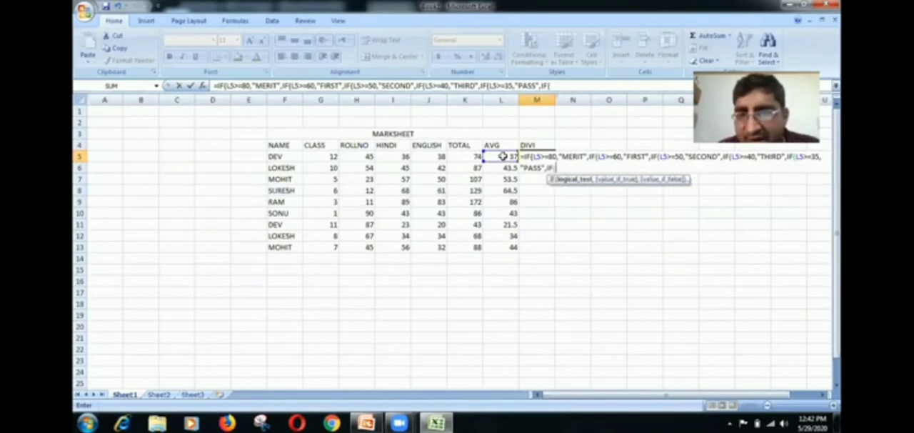
# - Add a sixth nested IF to the M5 formula that tests L5<=34 and returns "FAIL"
pyautogui.click(502, 155)
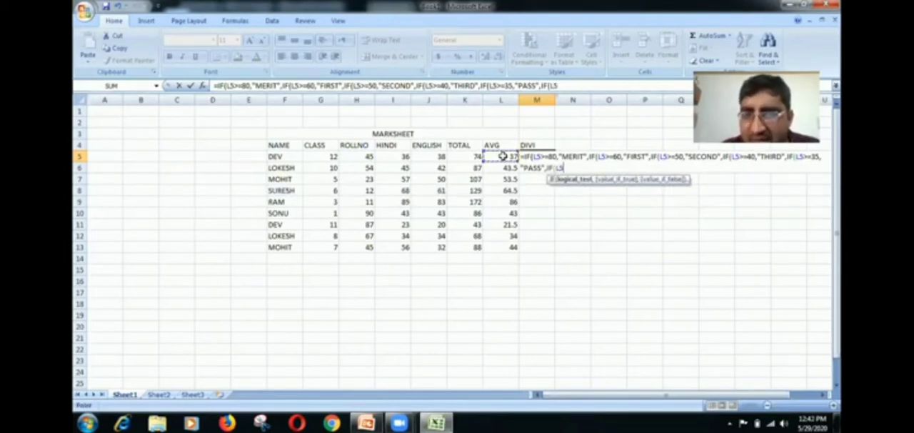
pyautogui.write('<=')
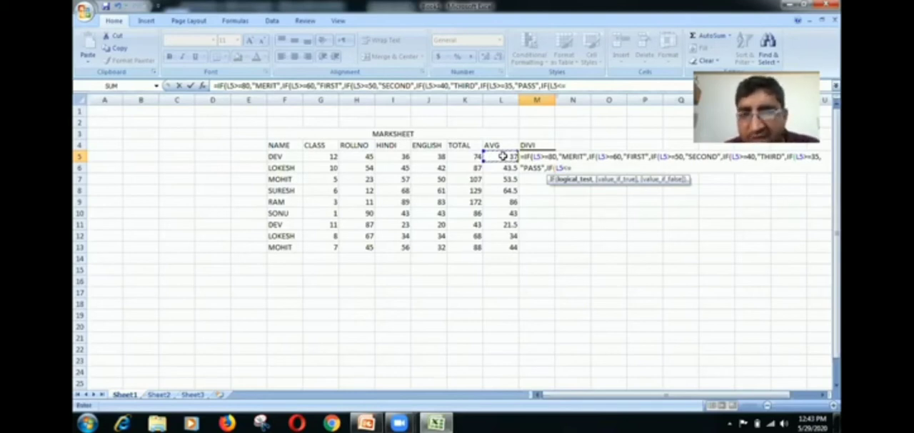
pyautogui.write('34,')
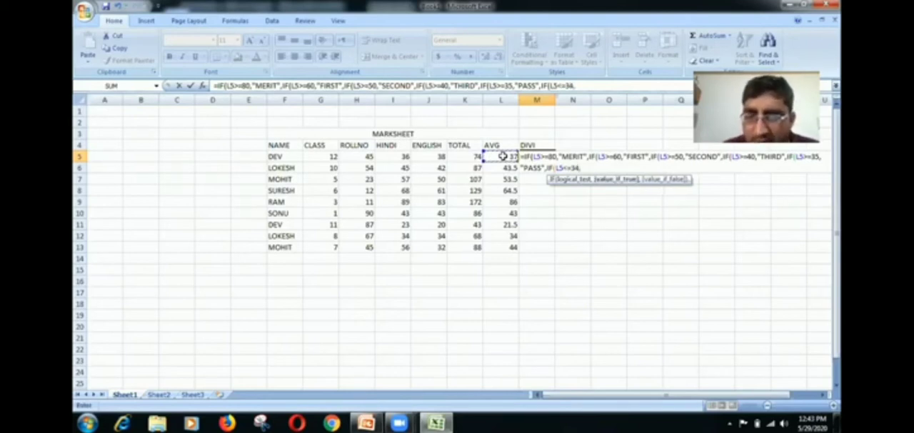
pyautogui.write('"FAIL')
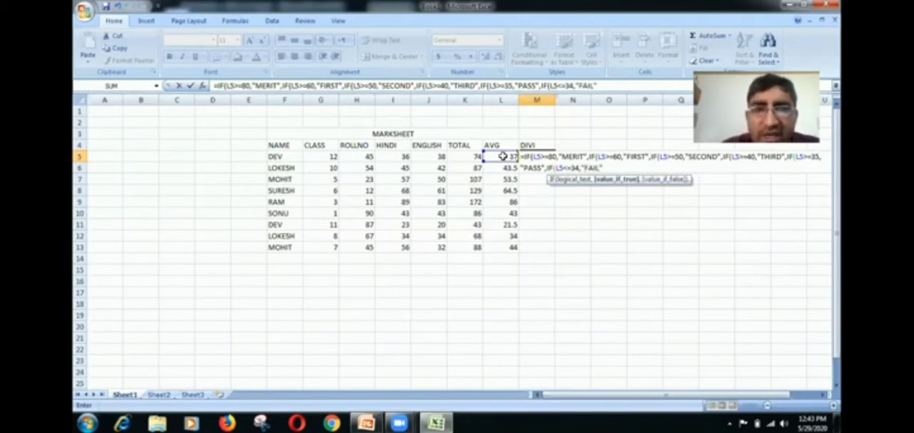
pyautogui.write('"')
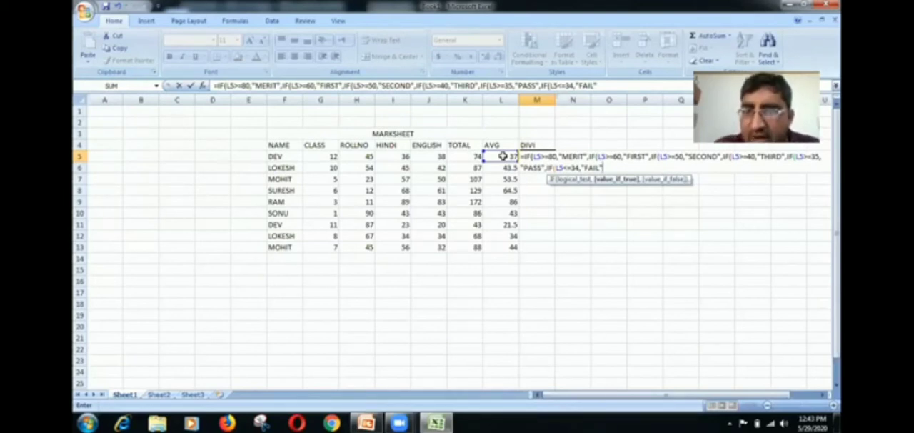
pyautogui.write(')))))')
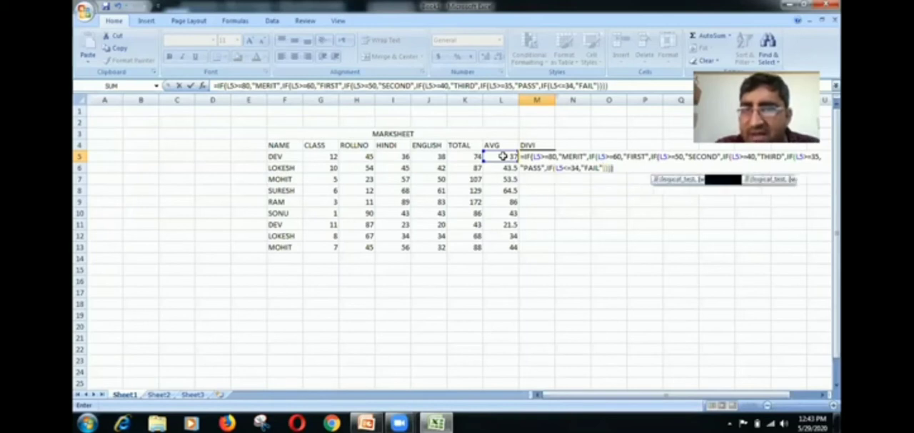
pyautogui.write(')')
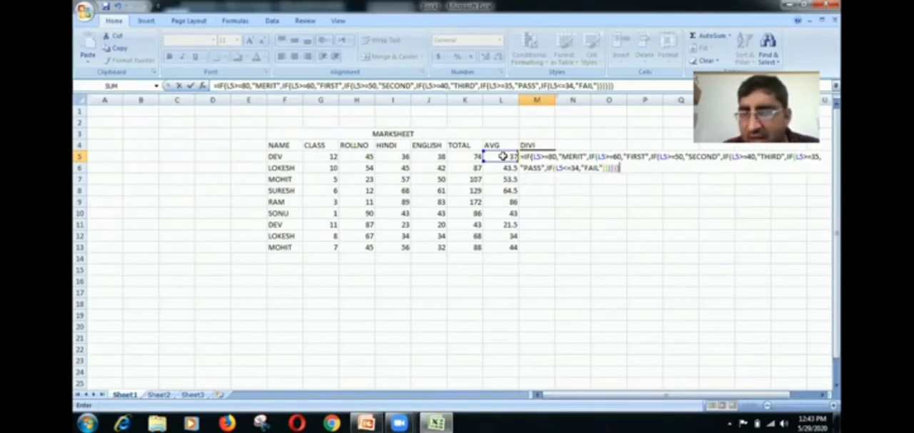
# - Close all six parentheses of the nested IF formula in M5, enter it, and fill it down through M13
pyautogui.press('Return')
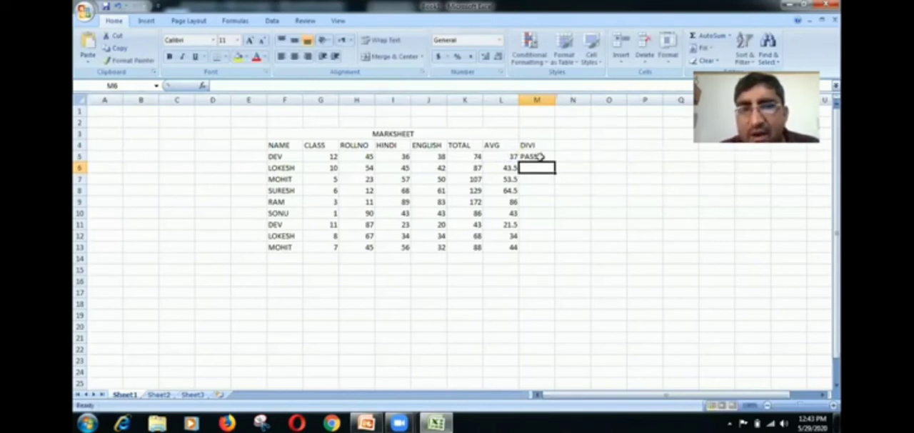
pyautogui.click(540, 157)
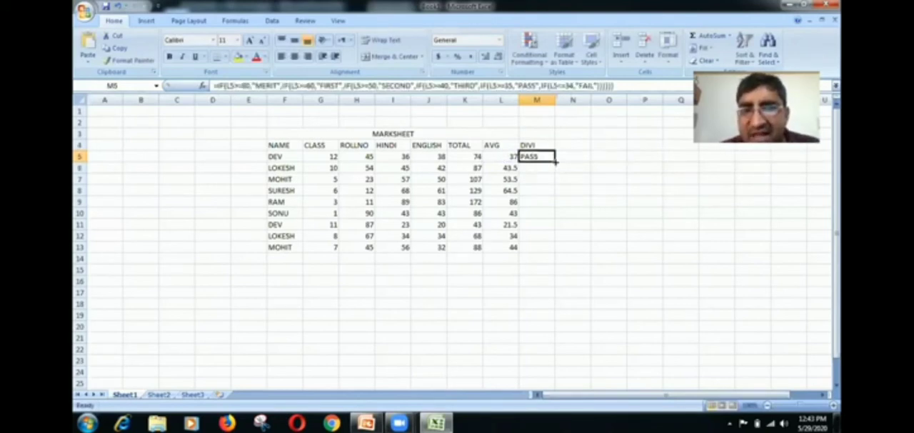
pyautogui.moveTo(555, 166); pyautogui.dragTo(551, 250)
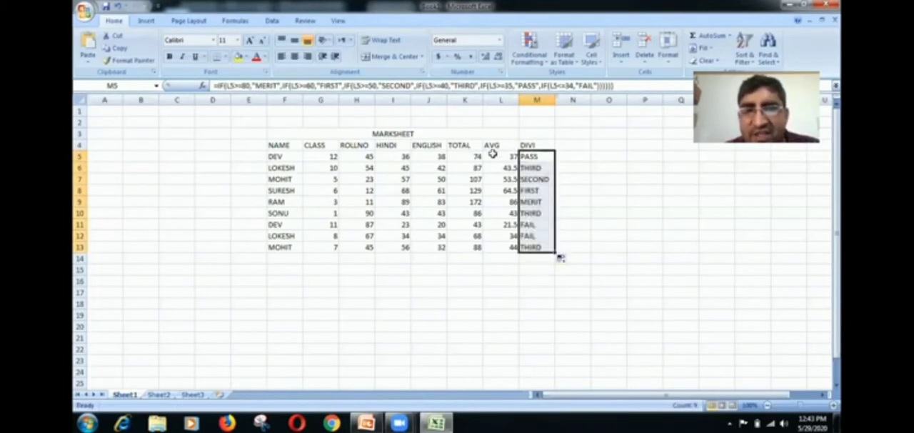
# - Compare each student's average with the division returned beside it in rows 5 to 13
pyautogui.click(496, 155)
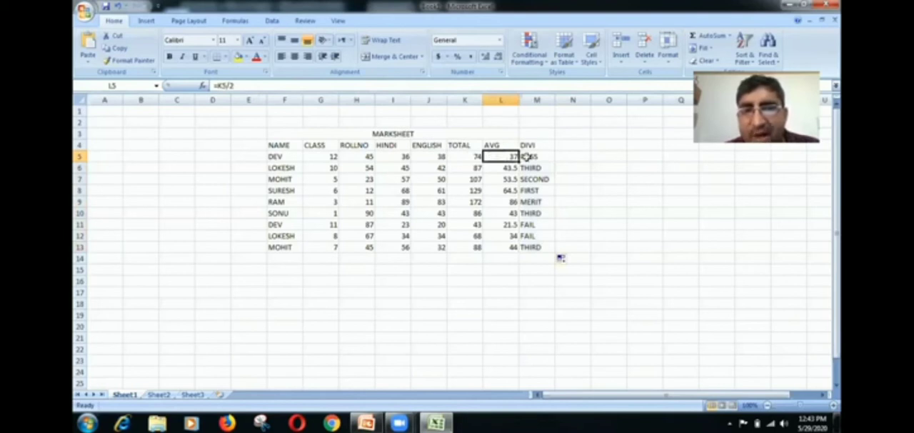
pyautogui.click(528, 156)
pyautogui.click(502, 166)
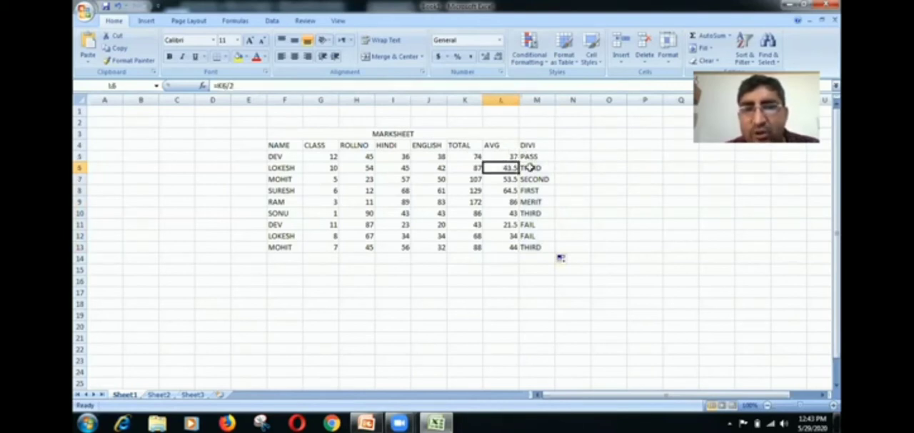
pyautogui.click(529, 167)
pyautogui.click(502, 178)
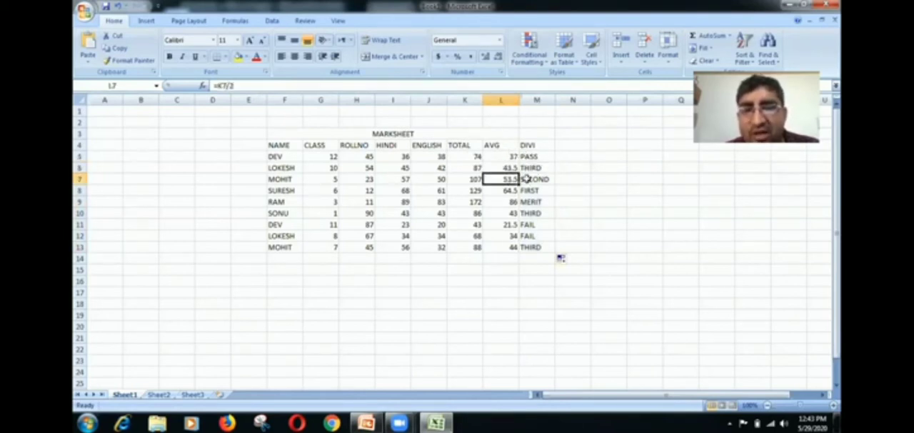
pyautogui.click(526, 178)
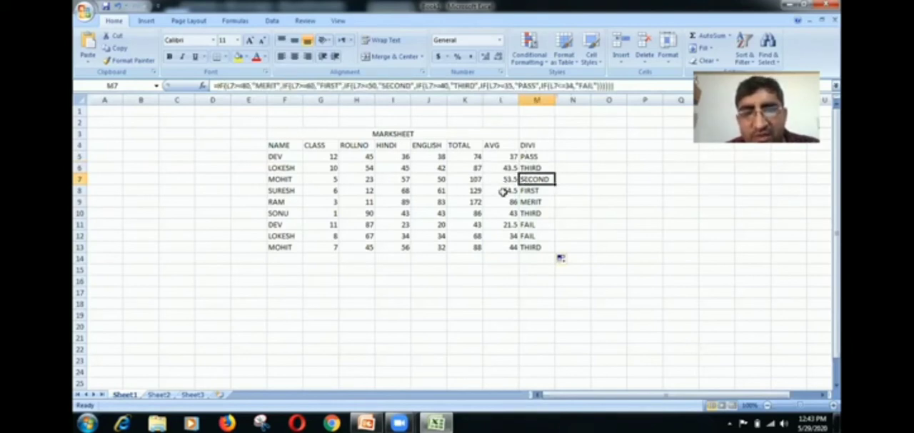
pyautogui.click(504, 191)
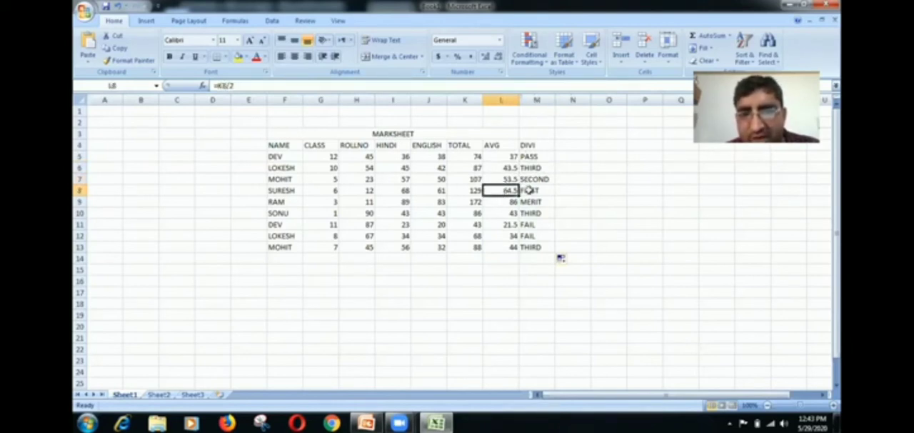
pyautogui.click(529, 190)
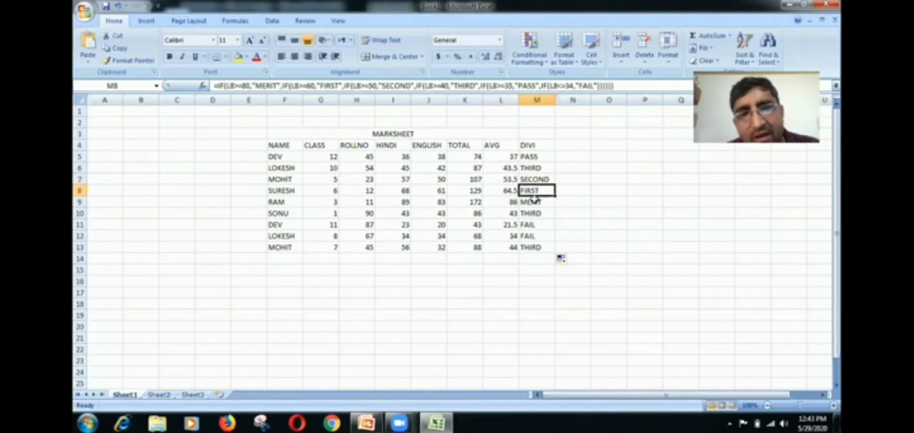
pyautogui.click(536, 201)
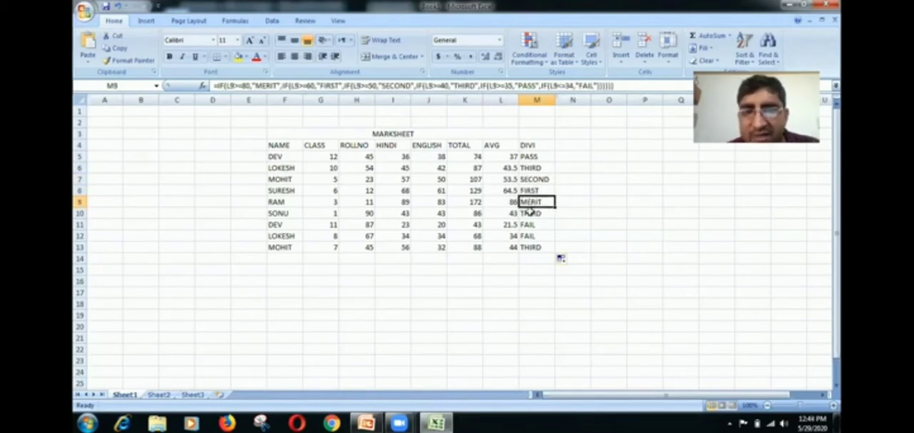
pyautogui.click(528, 211)
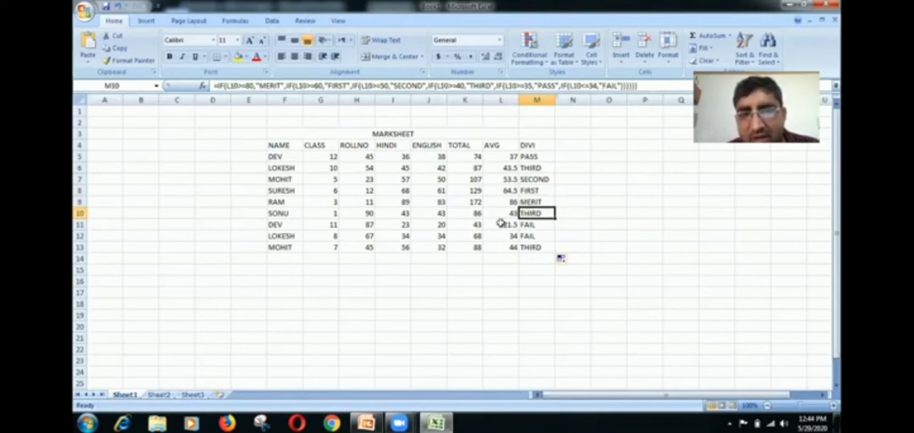
pyautogui.click(493, 225)
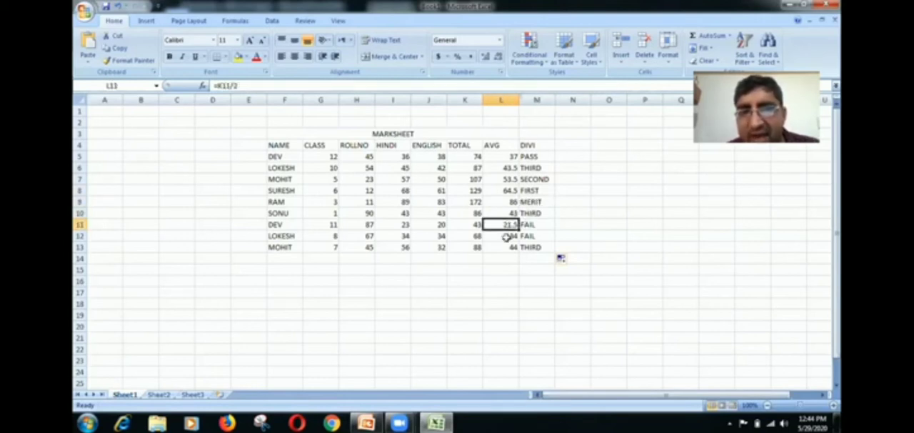
pyautogui.press('Right')
pyautogui.press('Down')
pyautogui.click(516, 247)
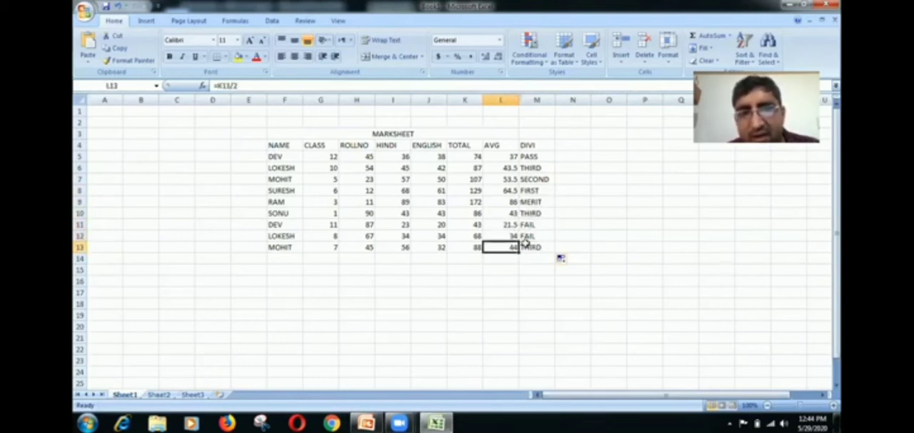
pyautogui.click(529, 244)
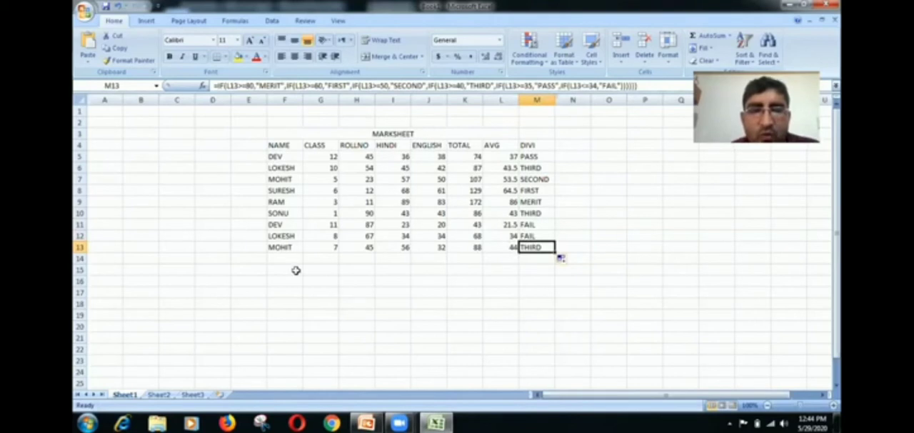
# - Extend the total, average and division formulas from row 13 down to row 15
pyautogui.moveTo(296, 270); pyautogui.dragTo(482, 268)
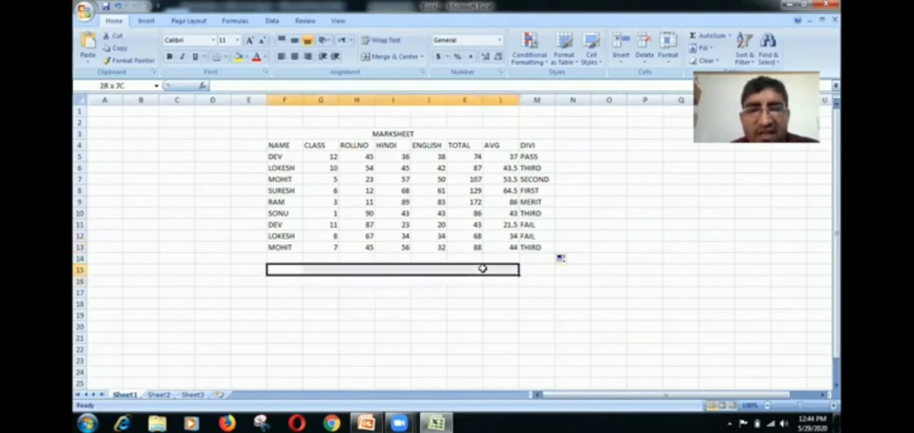
pyautogui.click(443, 303)
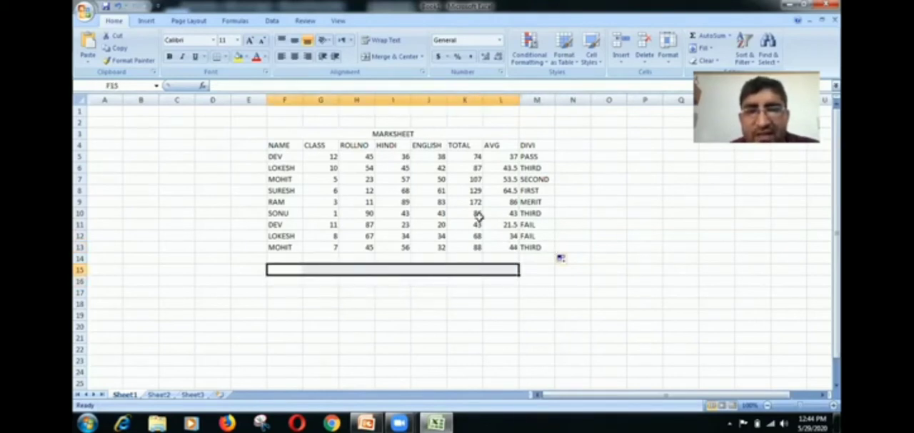
pyautogui.click(475, 248)
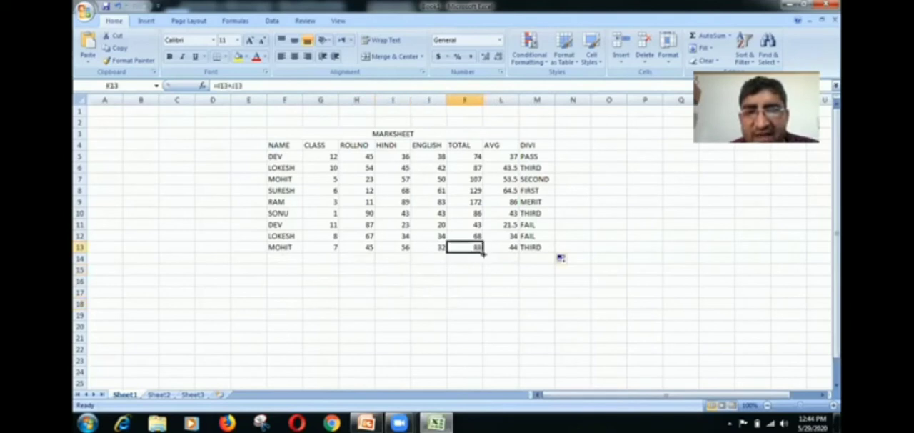
pyautogui.moveTo(483, 253); pyautogui.dragTo(481, 272)
pyautogui.click(502, 249)
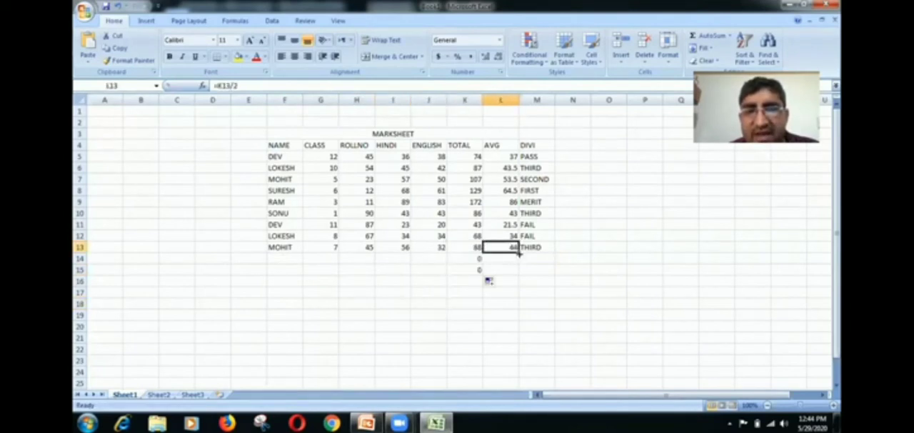
pyautogui.moveTo(519, 253); pyautogui.dragTo(554, 276)
pyautogui.click(553, 255)
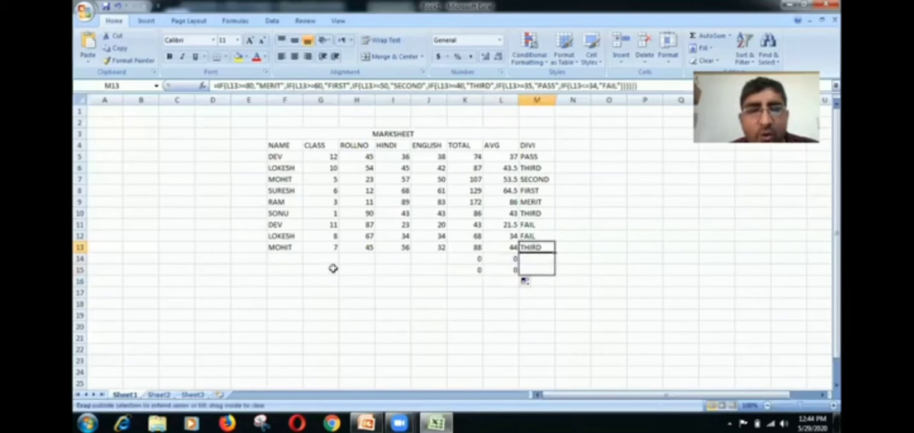
# - Add a new student in row 14 by entering the student's name and class 10
pyautogui.click(289, 257)
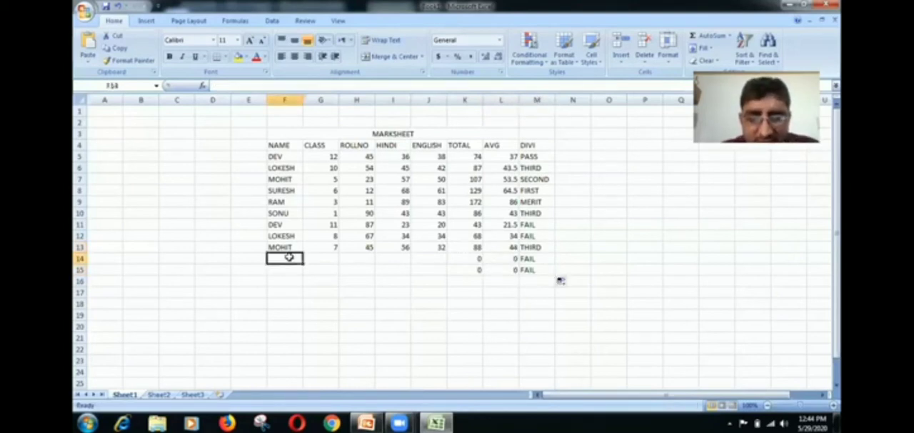
pyautogui.write('ROH')
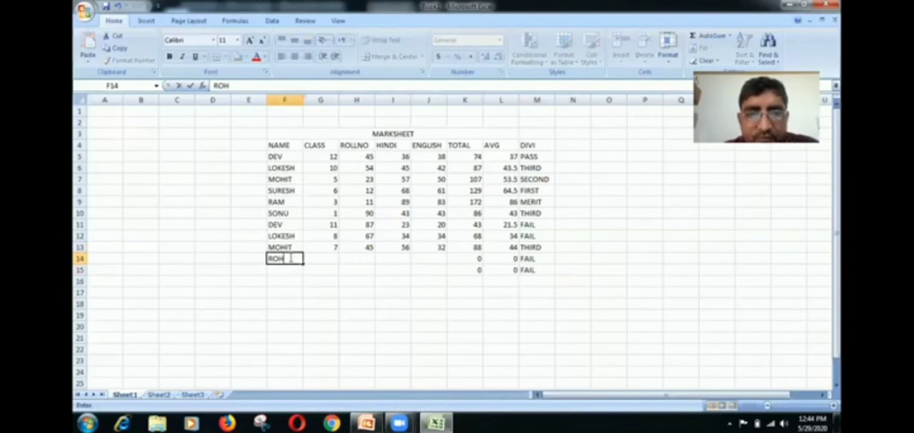
pyautogui.write('IT')
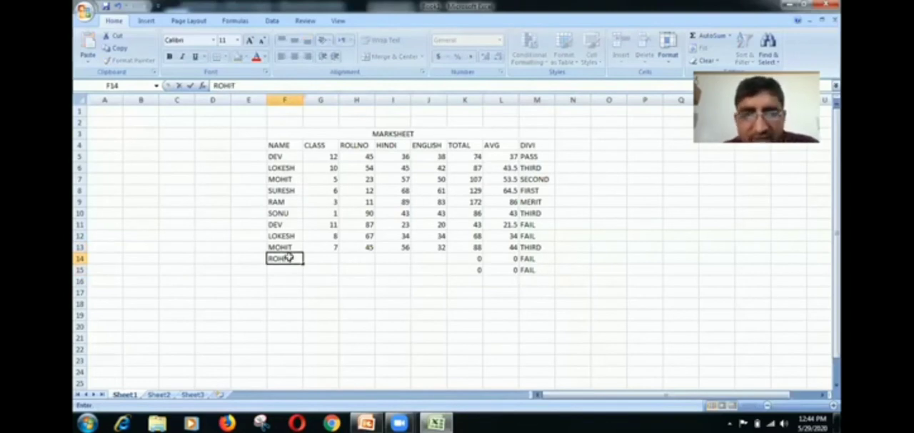
pyautogui.press('Tab')
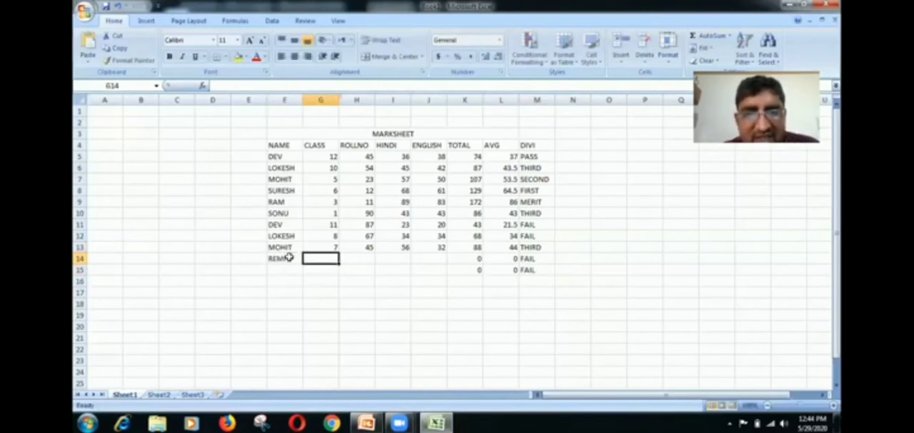
pyautogui.write('1')
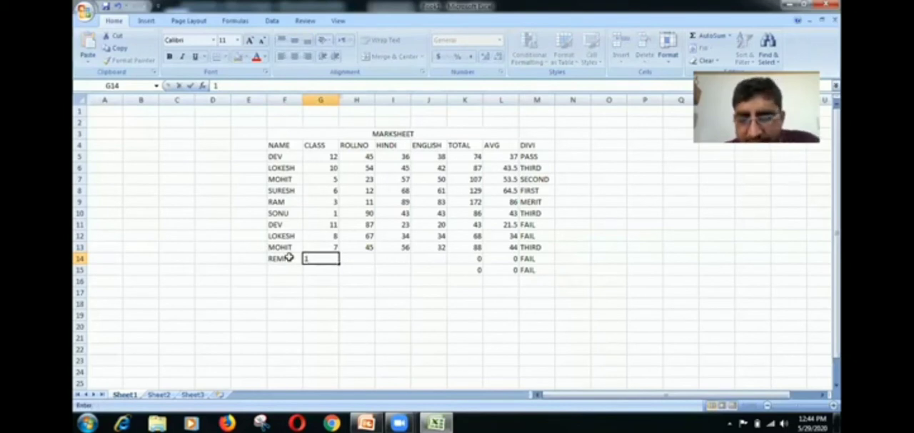
pyautogui.write('0')
pyautogui.press('Tab')
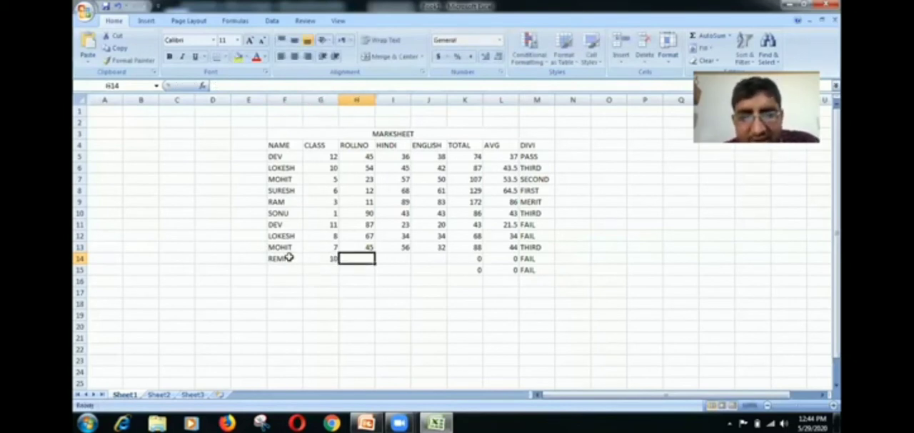
# - Complete the new student's row 14 with roll number 67, Hindi mark 56 and English mark 67
pyautogui.write('67')
pyautogui.press('Tab')
pyautogui.write('56')
pyautogui.press('Tab')
pyautogui.write('6')
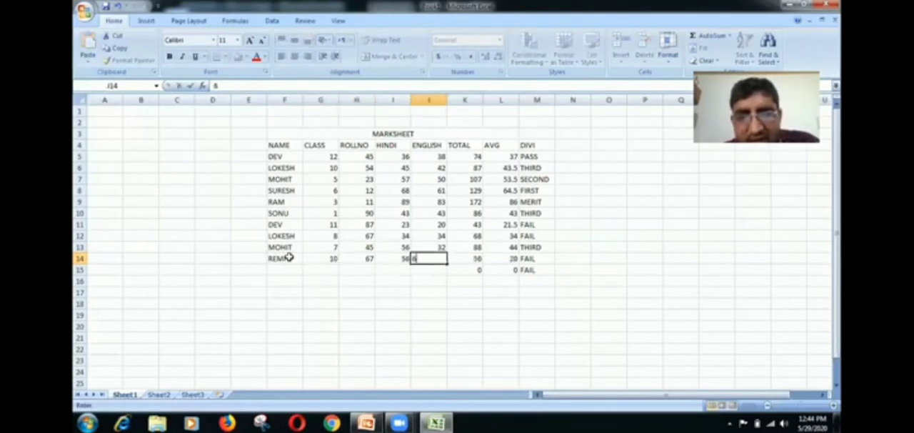
pyautogui.write('7')
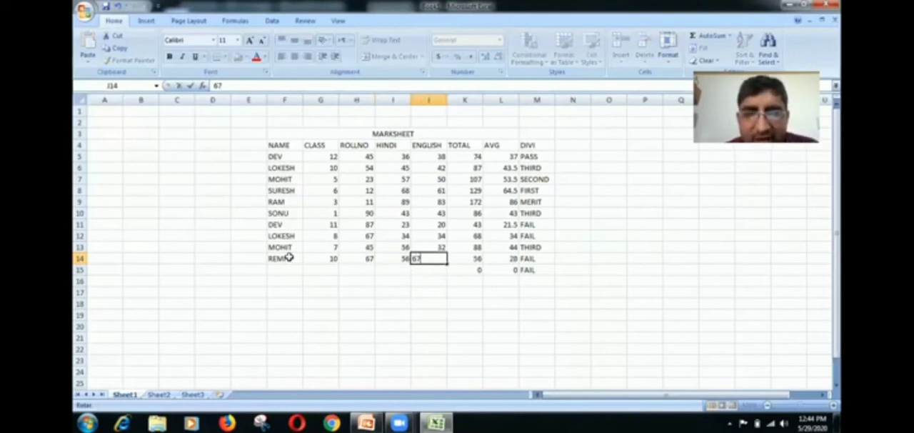
pyautogui.press('Tab')
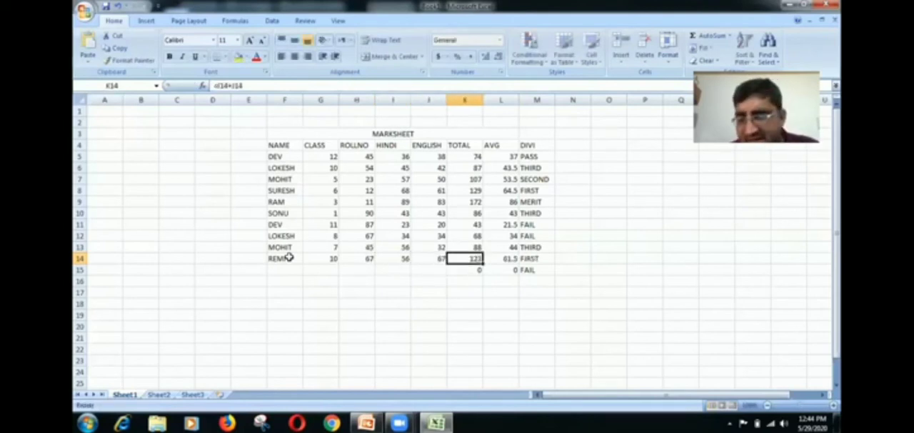
pyautogui.press('Tab')
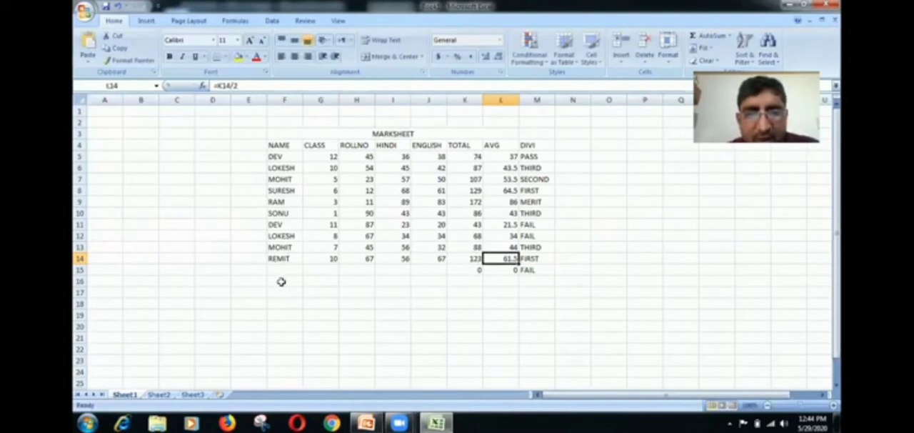
# - Merge and center F17:M17 and enter the table title SALES AND PURCHASE in it
pyautogui.moveTo(281, 280); pyautogui.dragTo(504, 281)
pyautogui.moveTo(298, 292); pyautogui.dragTo(547, 292)
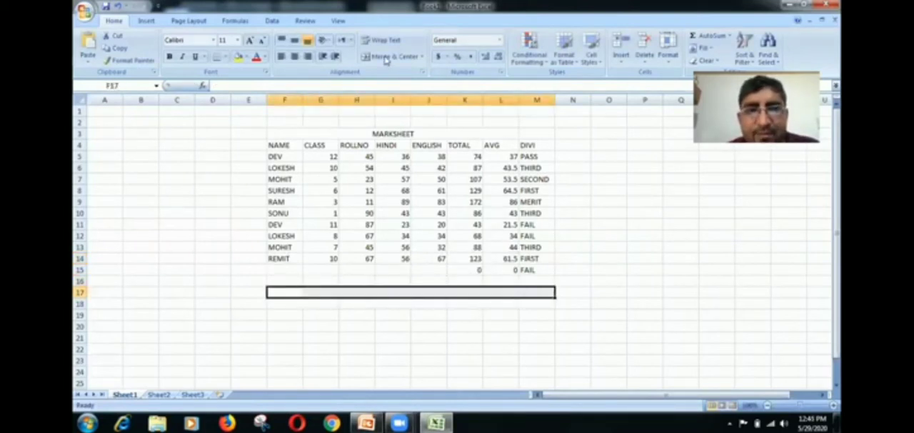
pyautogui.click(388, 57)
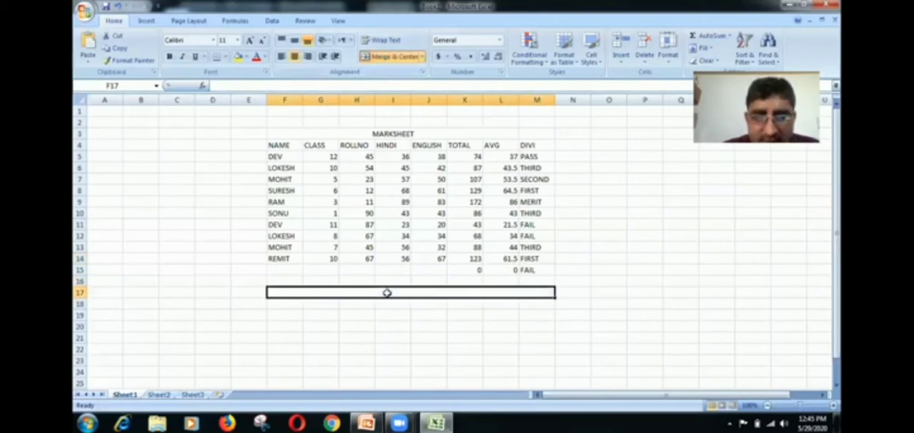
pyautogui.write('SALES')
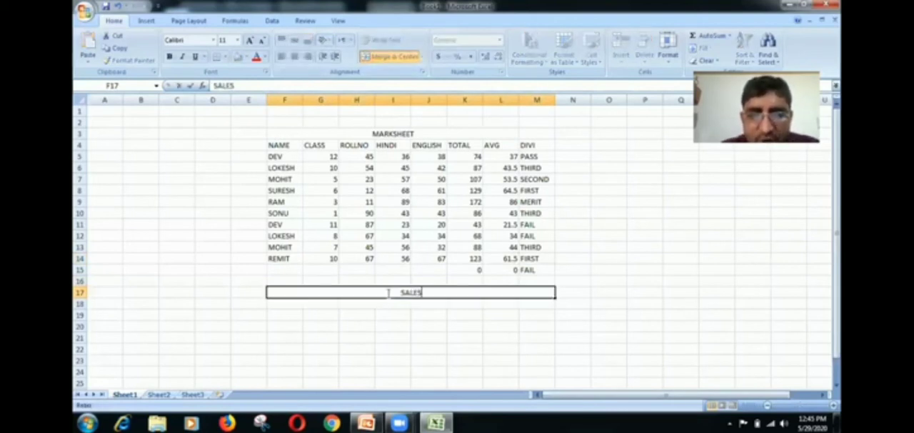
pyautogui.write(' AND PU')
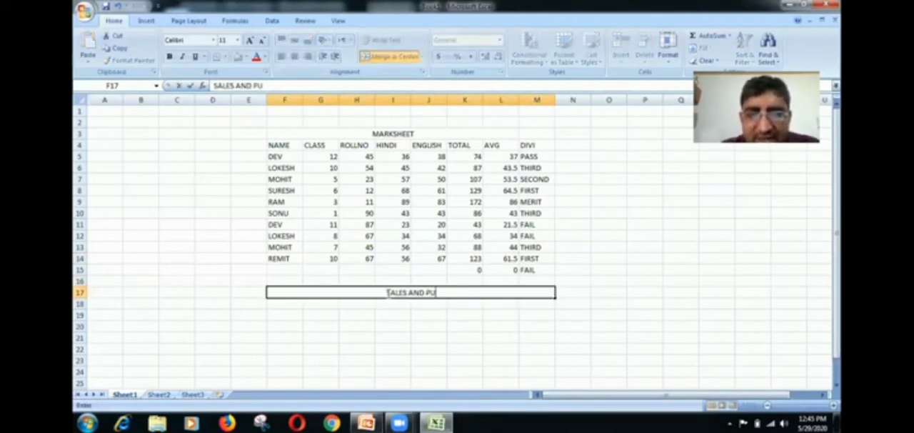
pyautogui.write('RCHAS')
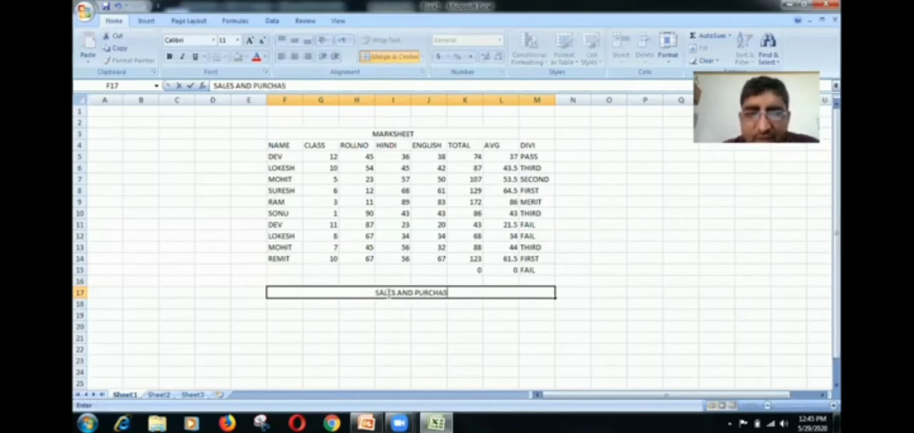
pyautogui.write('E')
# - Enter the column headings INA in F18 and INO in G18 below the new title
pyautogui.click(294, 305)
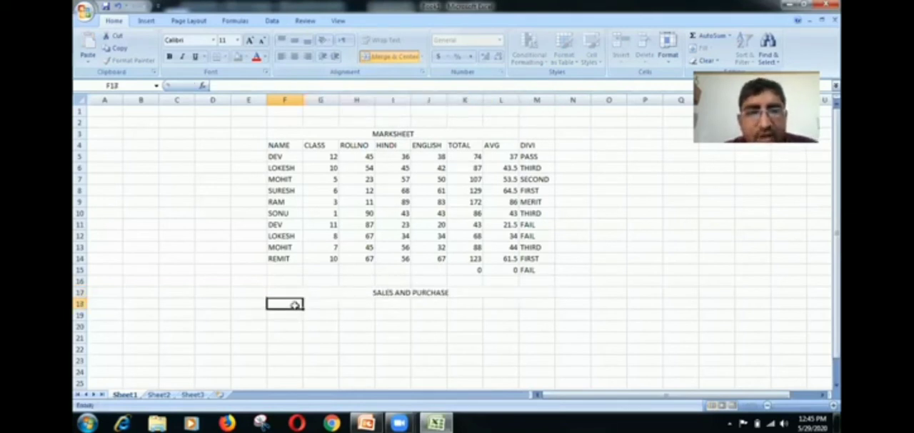
pyautogui.write('I')
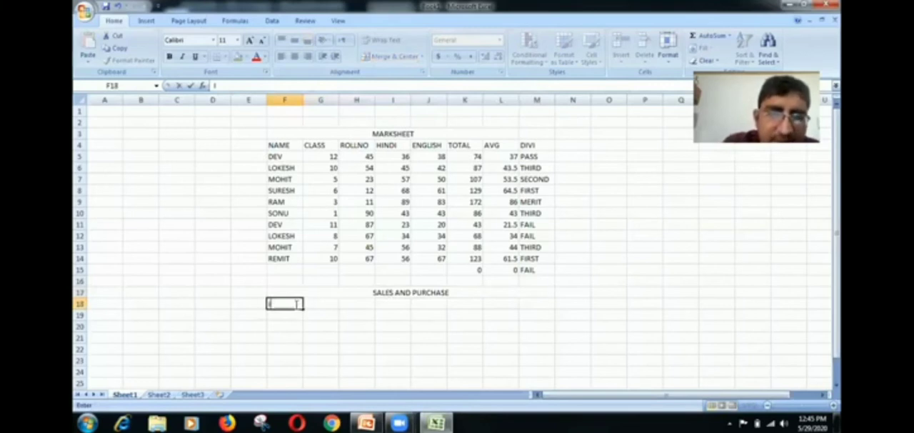
pyautogui.write('NA')
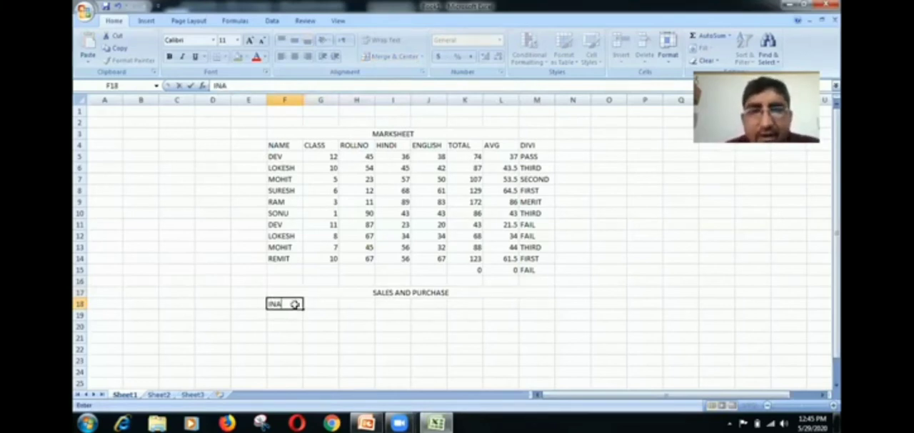
pyautogui.press('Tab')
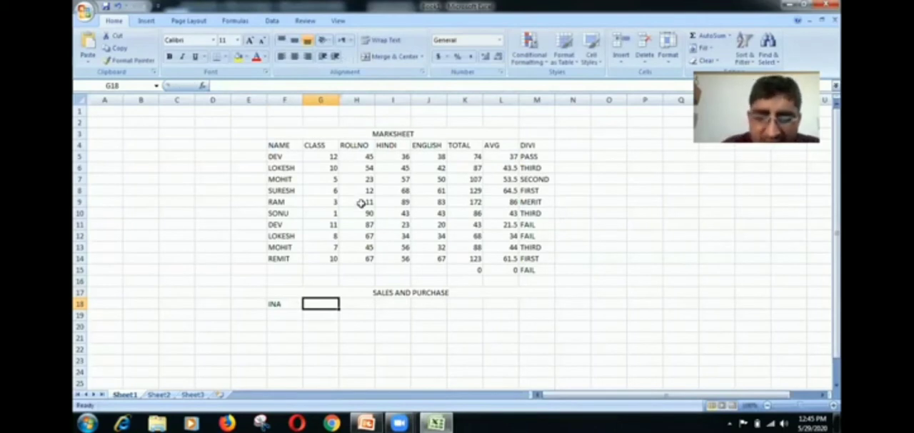
pyautogui.write('INO')
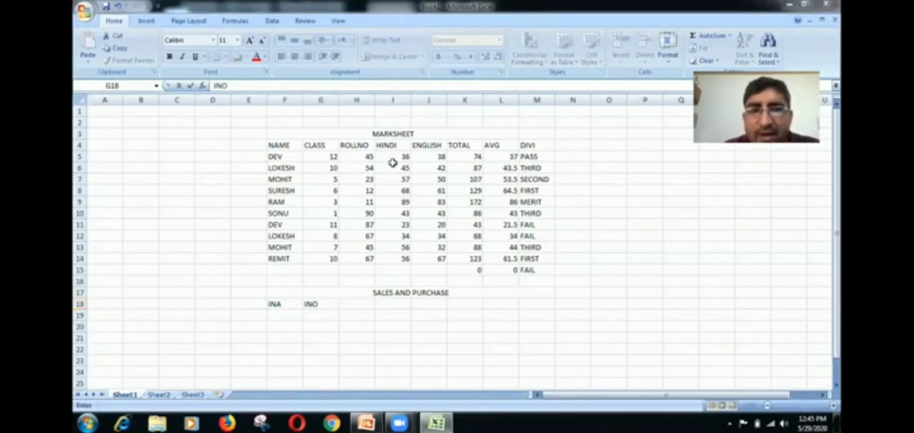
# - Add the headings QUANTITY, RATE and BA in H18 to J18 and autofit the width of column H
pyautogui.click(352, 301)
pyautogui.write('QU')
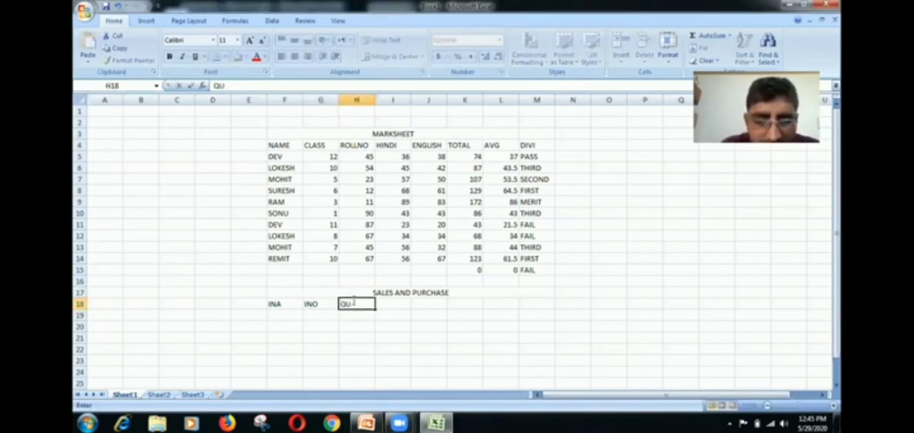
pyautogui.write('ANT')
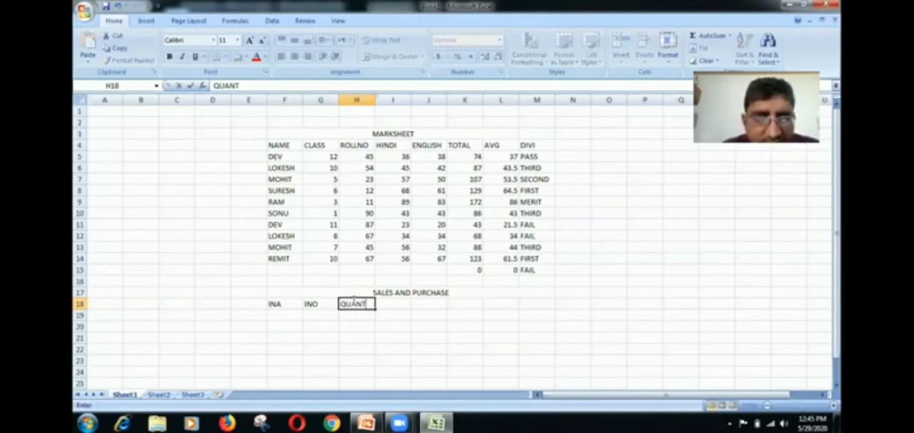
pyautogui.write('ITY')
pyautogui.press('Tab')
pyautogui.write('R')
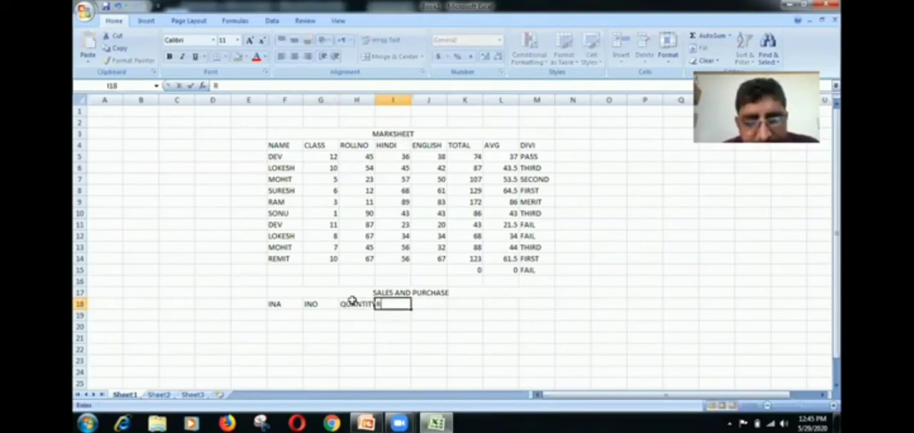
pyautogui.write('ATE')
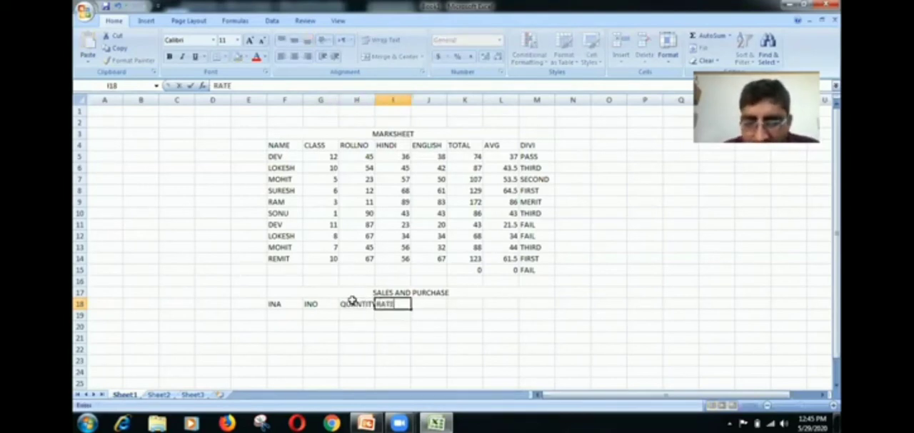
pyautogui.press('Tab')
pyautogui.write('BA')
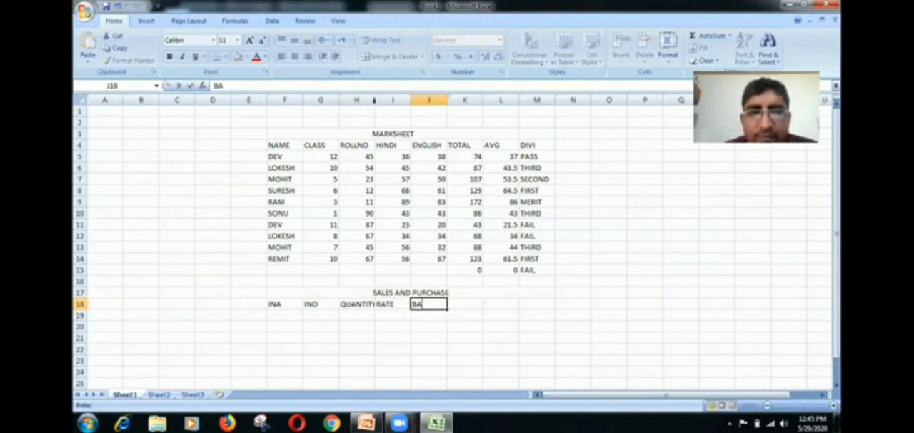
pyautogui.doubleClick(374, 98)
# - Insert a blank cell at H18, shifting the cells right, and enter the heading UNIT in it
pyautogui.click(357, 302)
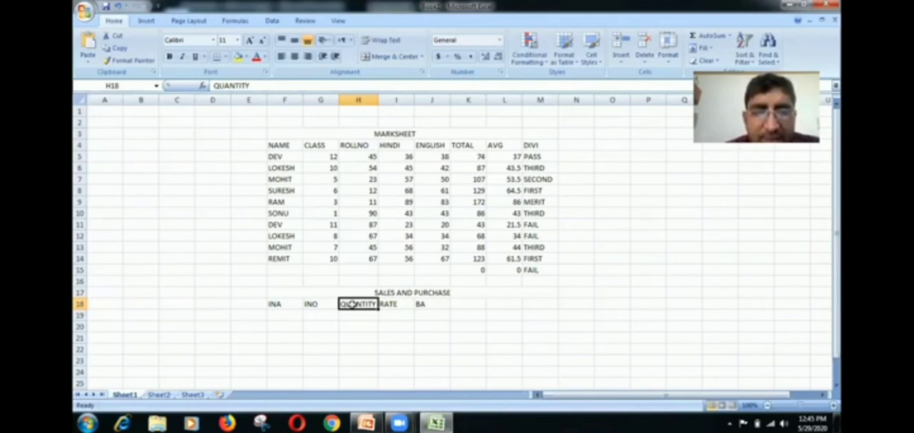
pyautogui.rightClick(355, 306)
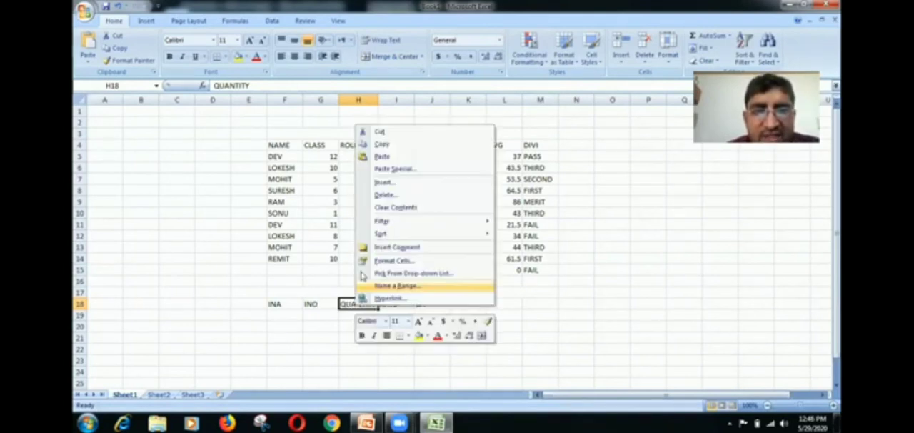
pyautogui.click(382, 183)
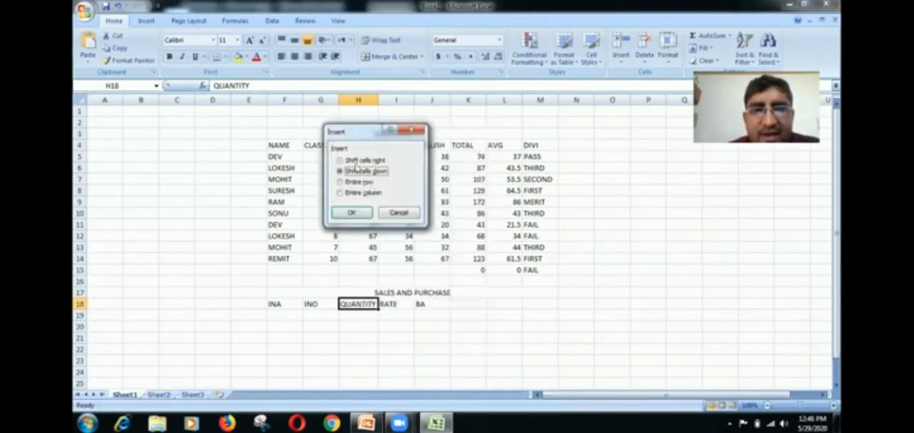
pyautogui.click(359, 161)
pyautogui.click(353, 212)
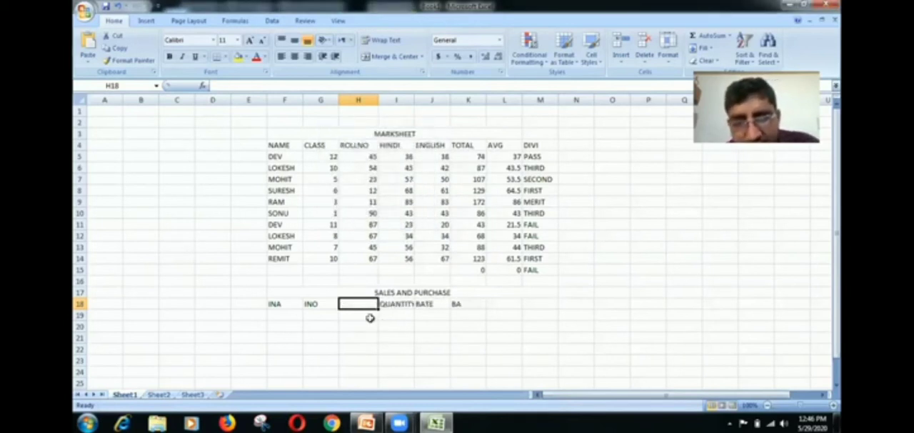
pyautogui.write('UNIT')
# - Enter the first item in row 19 with name CPU, item number 12 and unit PCS
pyautogui.click(296, 313)
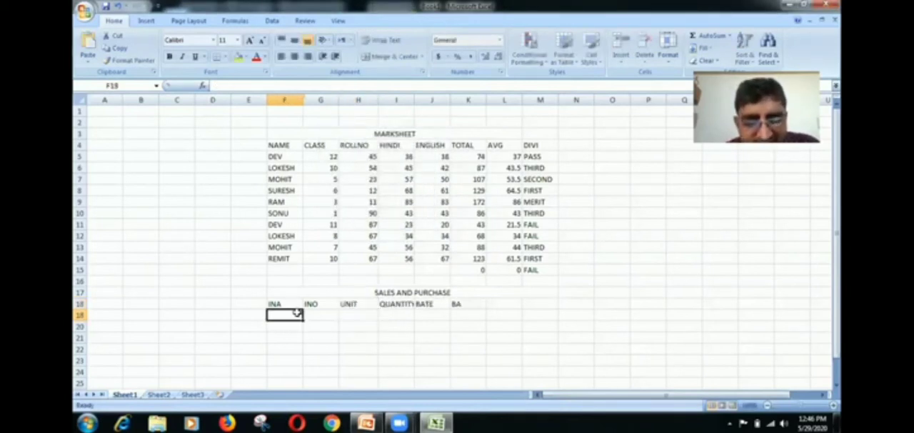
pyautogui.write('CPU')
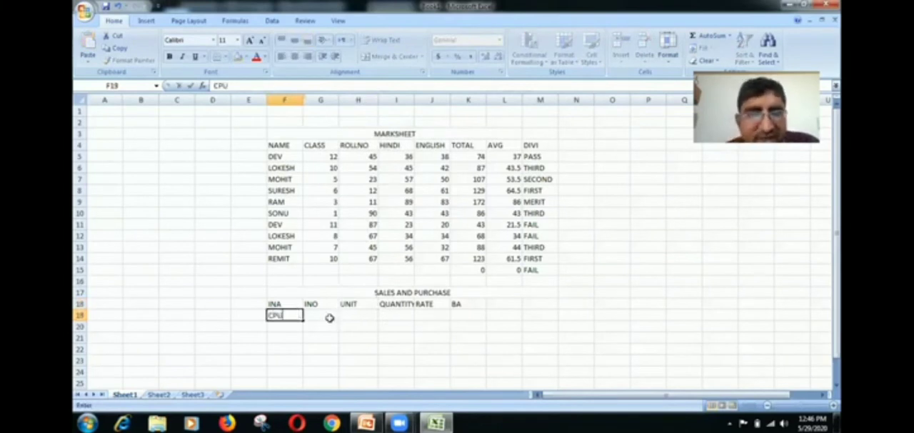
pyautogui.click(328, 317)
pyautogui.write('12')
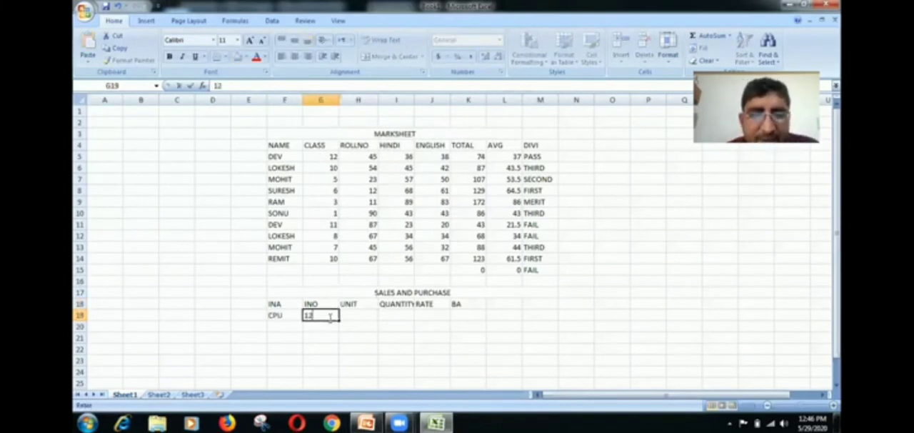
pyautogui.click(348, 314)
pyautogui.write('PC')
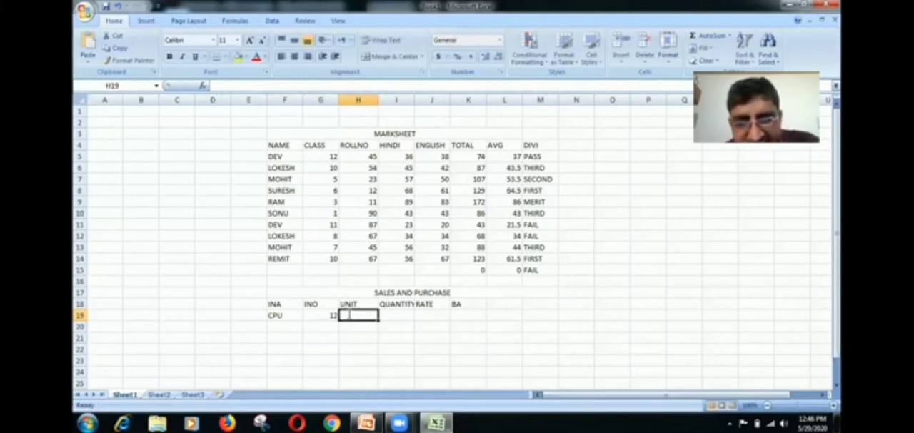
pyautogui.write('S')
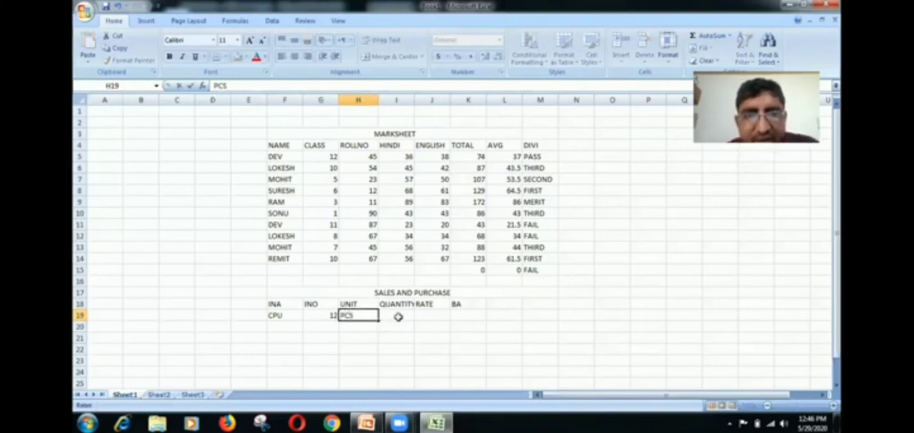
# - Autofit column I to the QUANTITY heading, and enter quantity 12 and rate 12000 for the CPU item
pyautogui.click(399, 317)
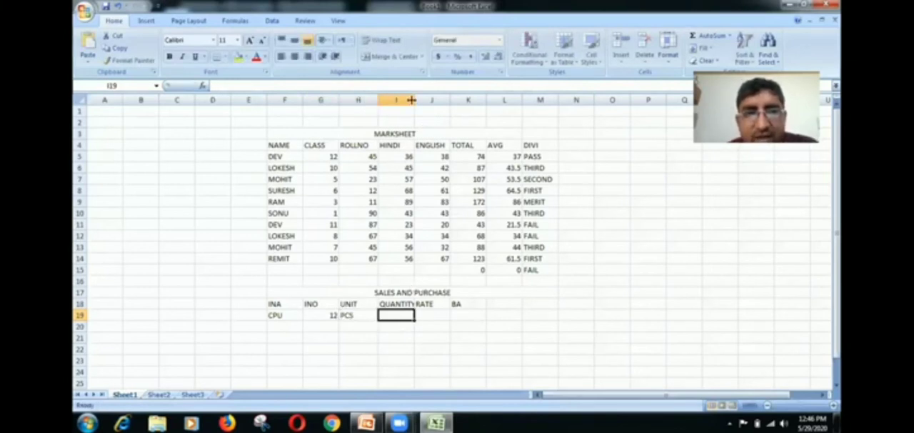
pyautogui.doubleClick(415, 99)
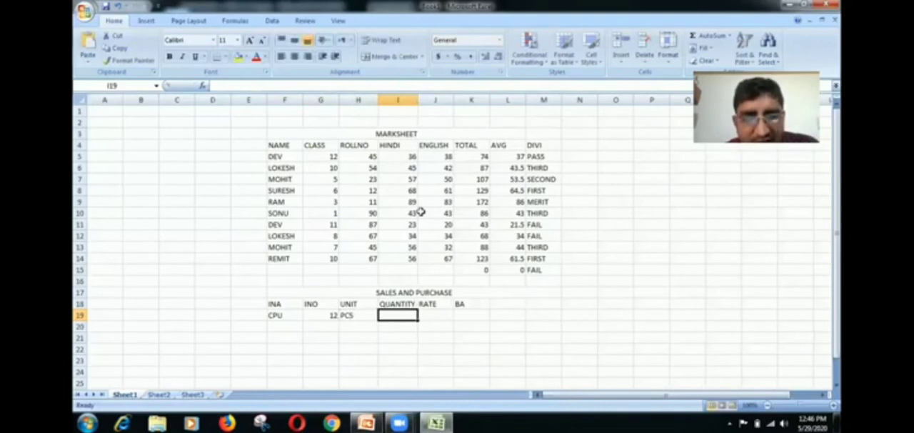
pyautogui.write('12')
pyautogui.click(441, 314)
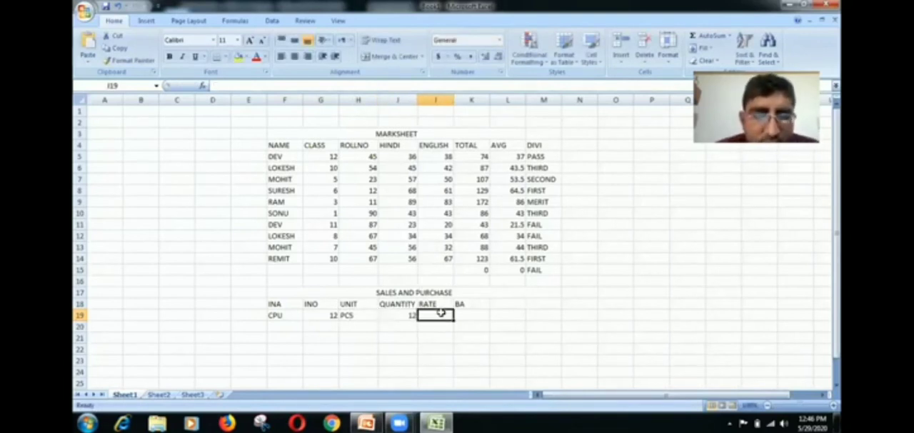
pyautogui.write('12')
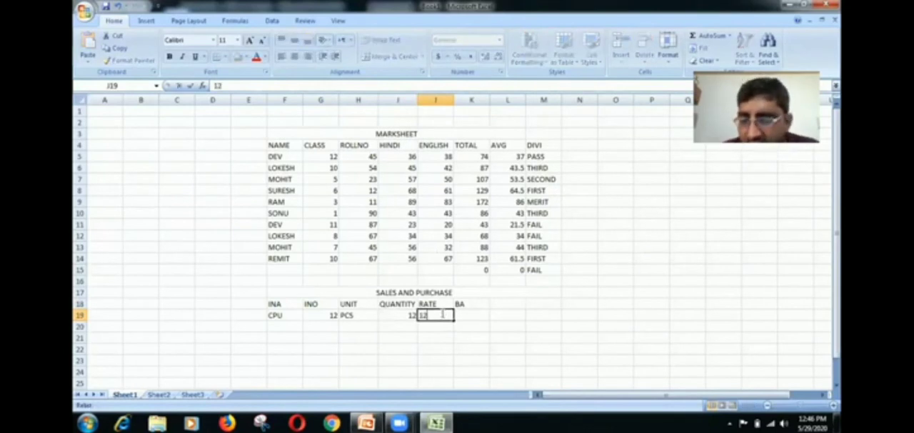
pyautogui.write('000')
pyautogui.press('Tab')
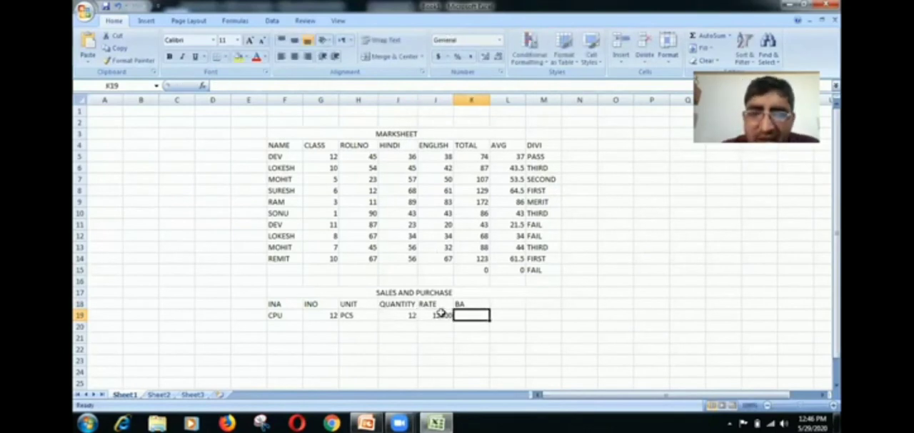
# - Calculate the CPU item's BA amount in K19 with the formula =I19*J19
pyautogui.write('=')
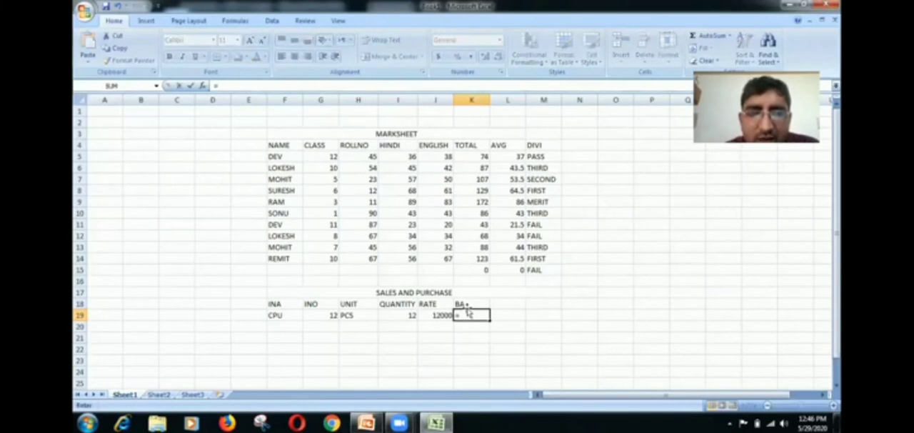
pyautogui.click(405, 314)
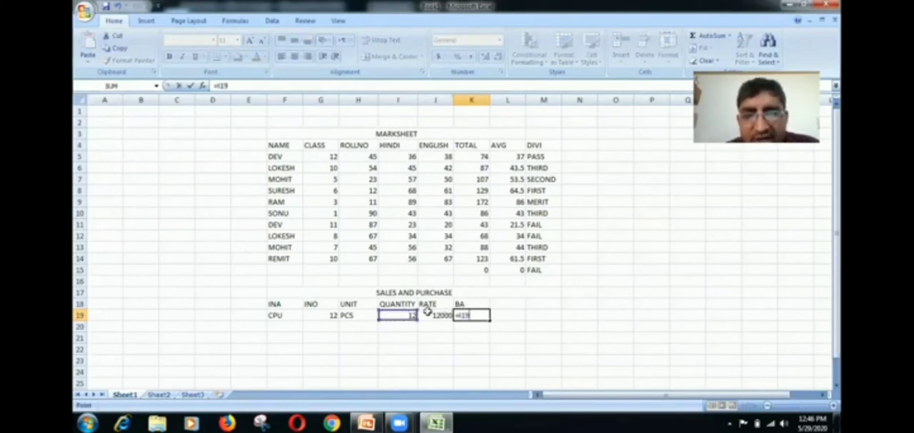
pyautogui.write('*')
pyautogui.click(433, 315)
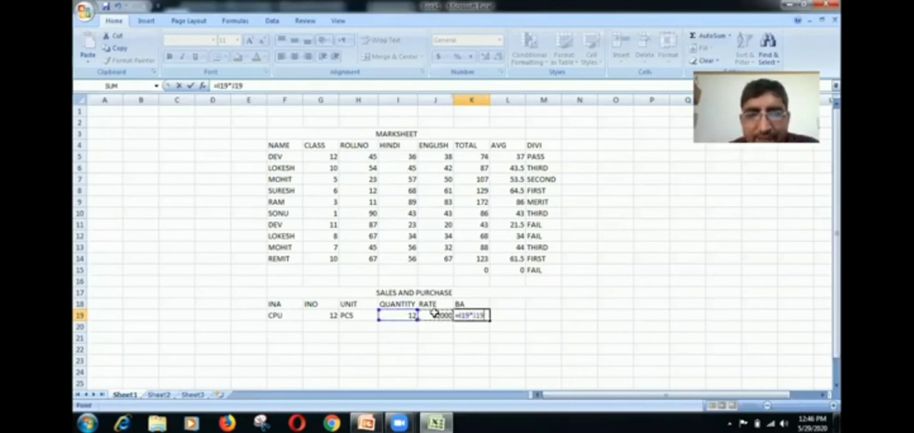
pyautogui.press('Return')
# - Enter the second item in row 20 with name SUGAR, item number 23 and unit KG
pyautogui.click(293, 328)
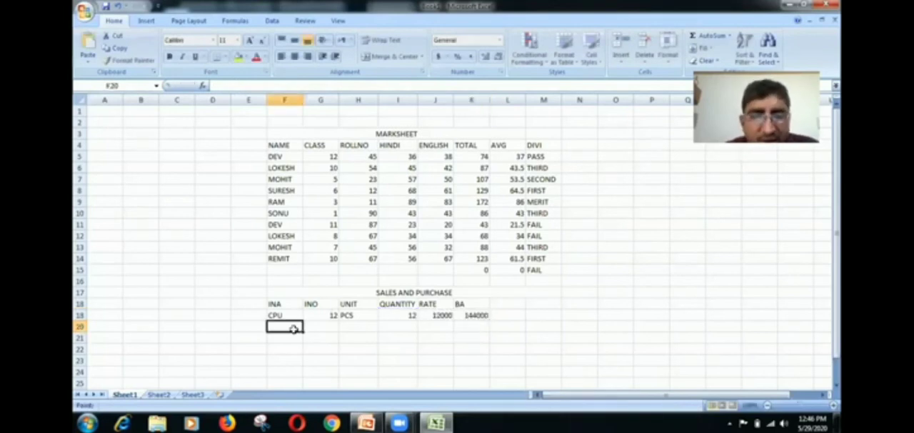
pyautogui.write('SUG')
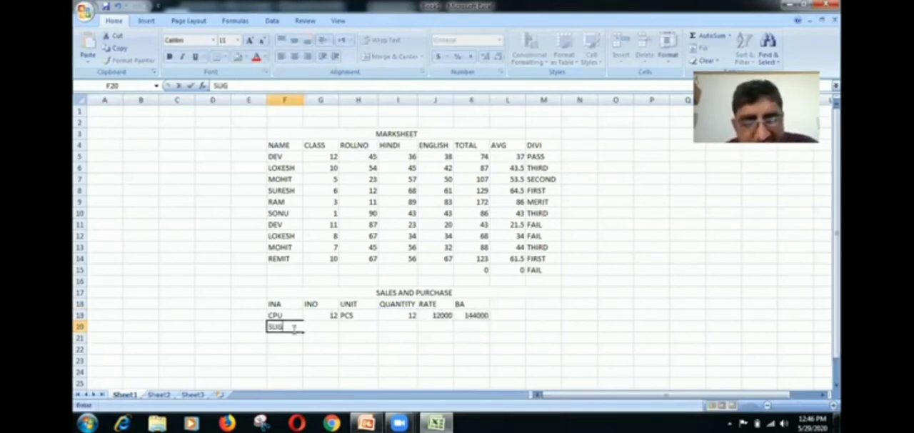
pyautogui.write('AR')
pyautogui.click(328, 334)
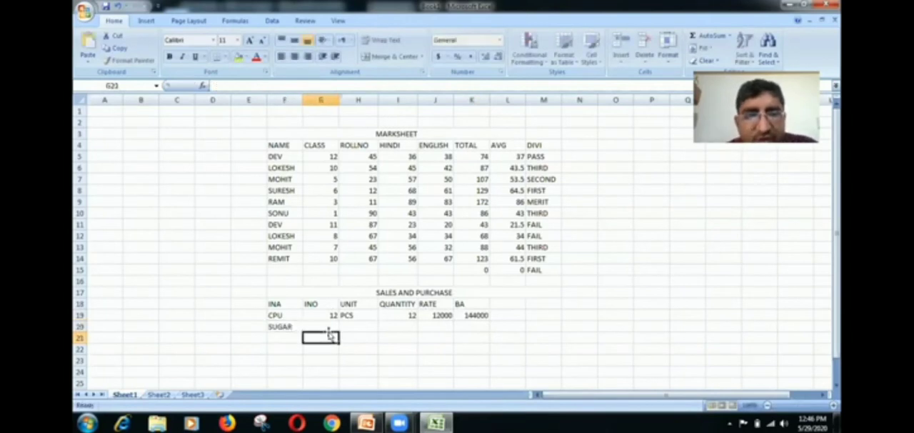
pyautogui.click(329, 327)
pyautogui.write('2')
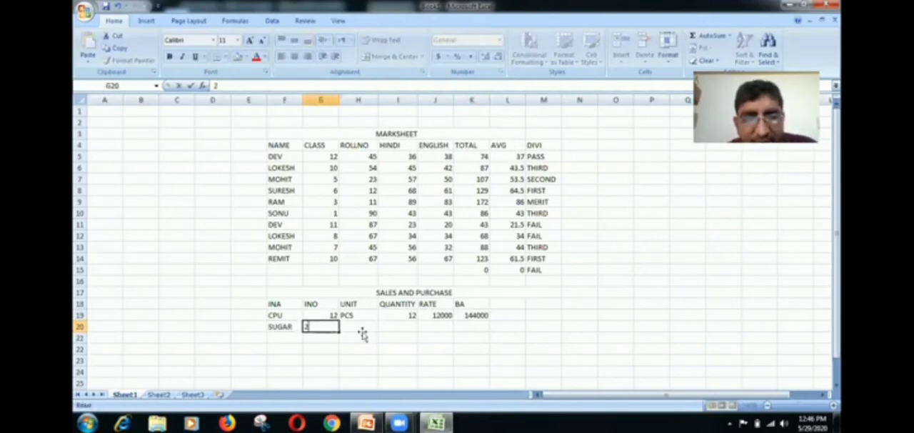
pyautogui.write('3')
pyautogui.click(363, 334)
pyautogui.click(362, 325)
pyautogui.write('K')
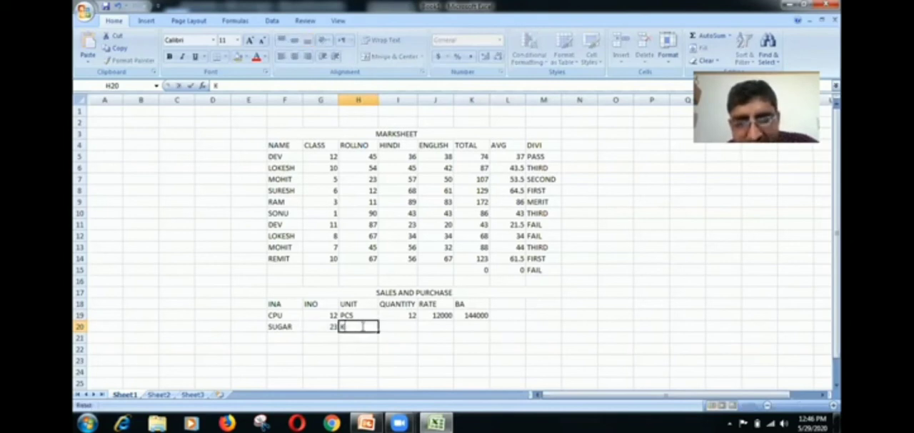
pyautogui.write('G')
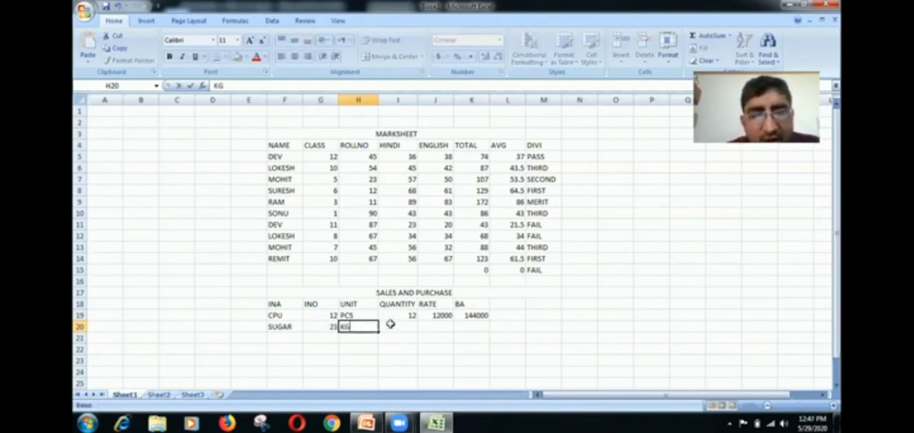
# - Enter quantity 38 and rate 42 for the SUGAR item, and fill the BA formula from K19 down to K23
pyautogui.click(391, 325)
pyautogui.write('3')
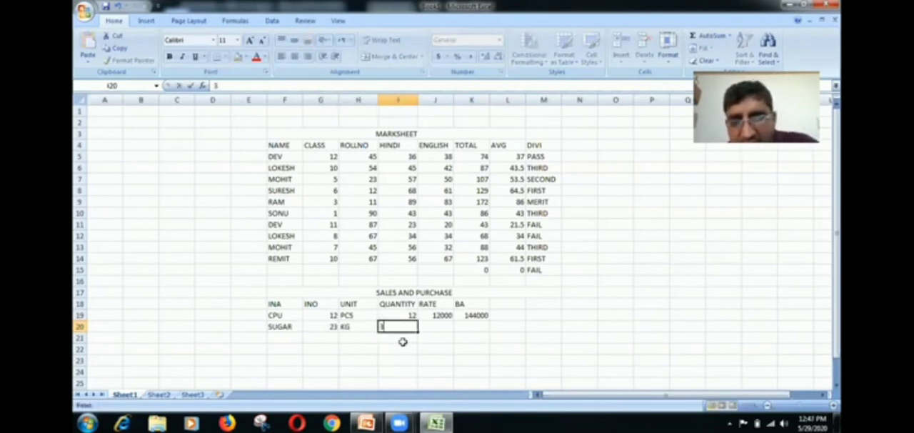
pyautogui.write('8')
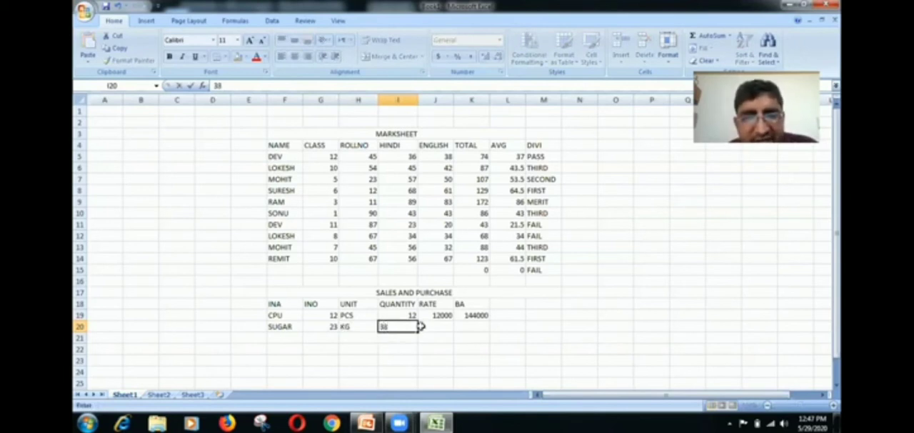
pyautogui.click(426, 327)
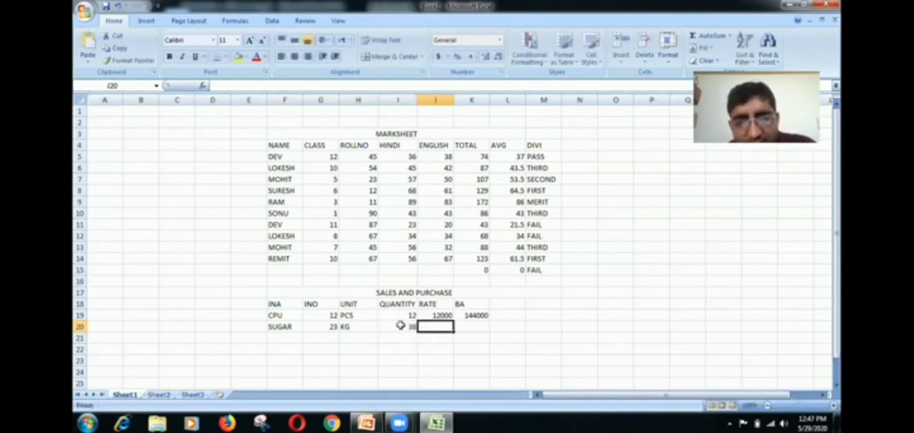
pyautogui.write('42')
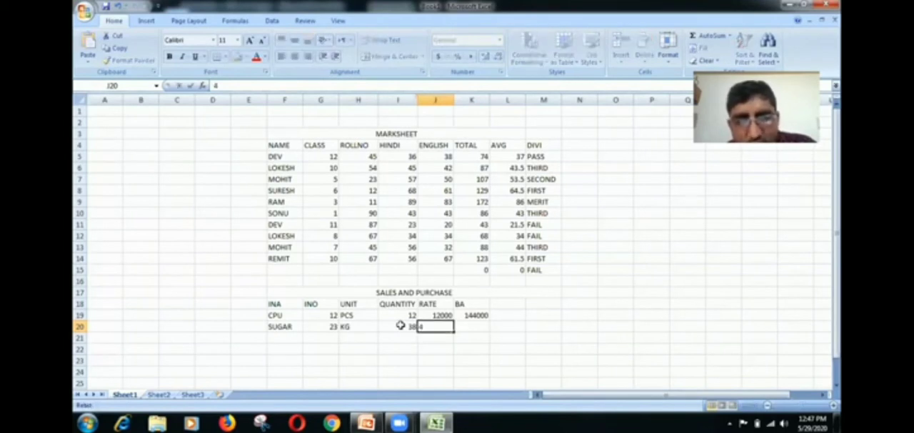
pyautogui.click(469, 314)
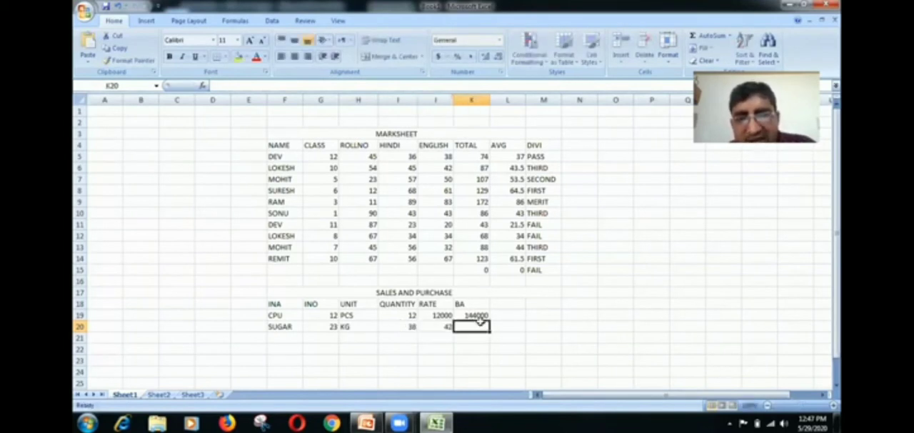
pyautogui.moveTo(488, 321); pyautogui.dragTo(485, 363)
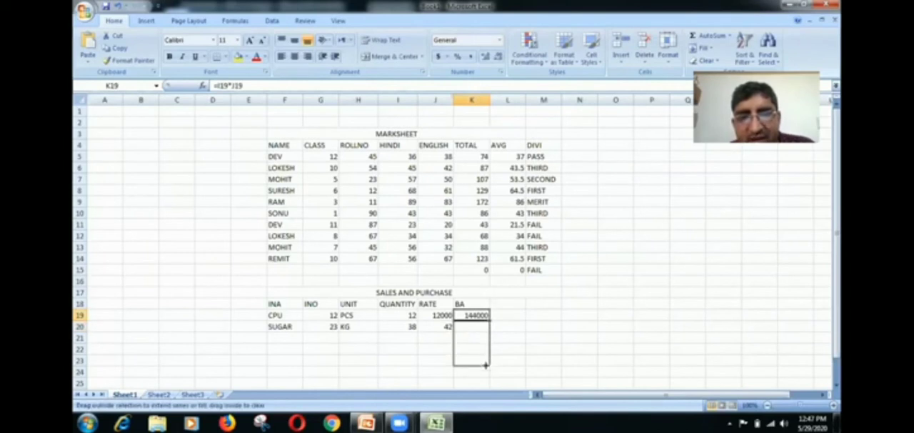
# - Enter the third item in row 21 with name PETROL, item number 34 and unit LTR
pyautogui.click(284, 337)
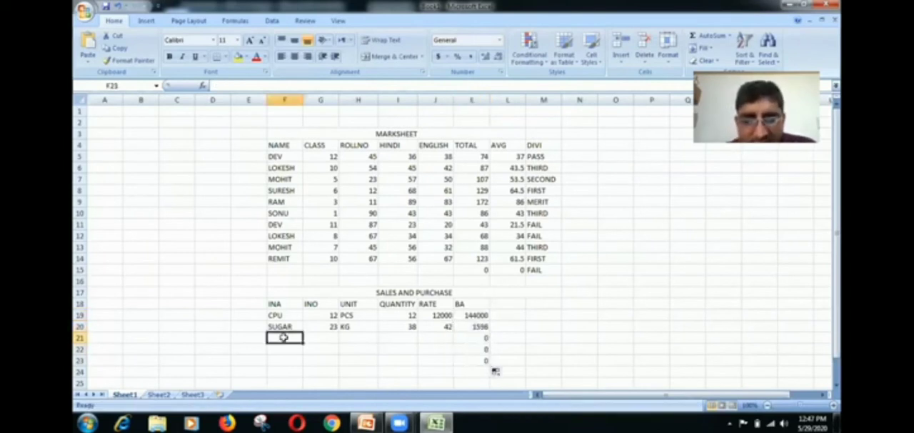
pyautogui.write('PETR')
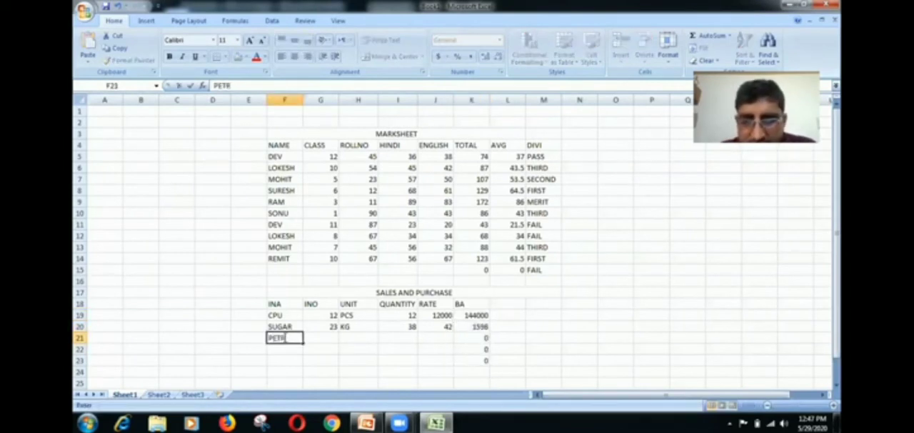
pyautogui.write('O;')
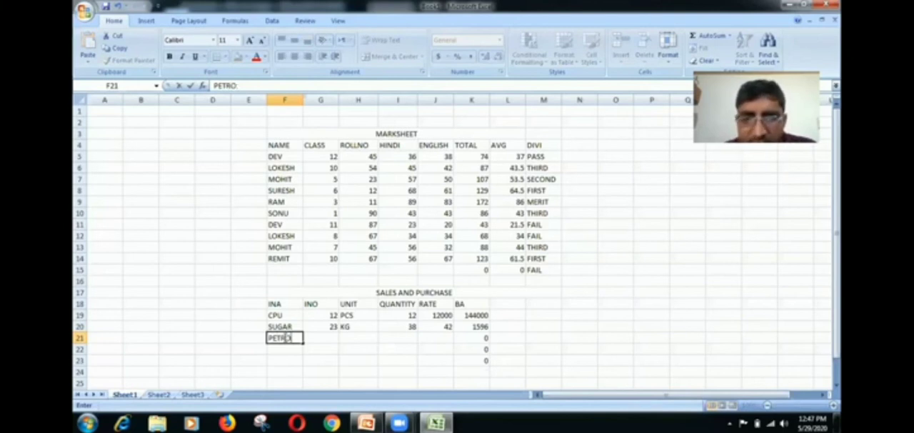
pyautogui.press('Tab')
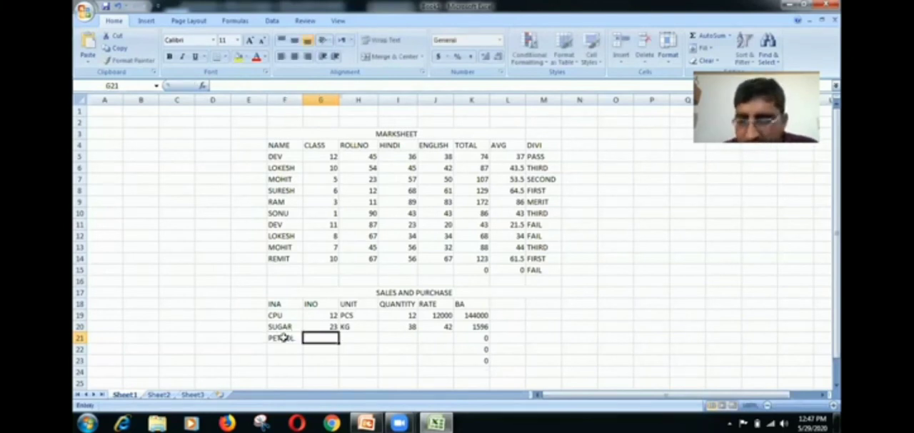
pyautogui.write('34')
pyautogui.press('Tab')
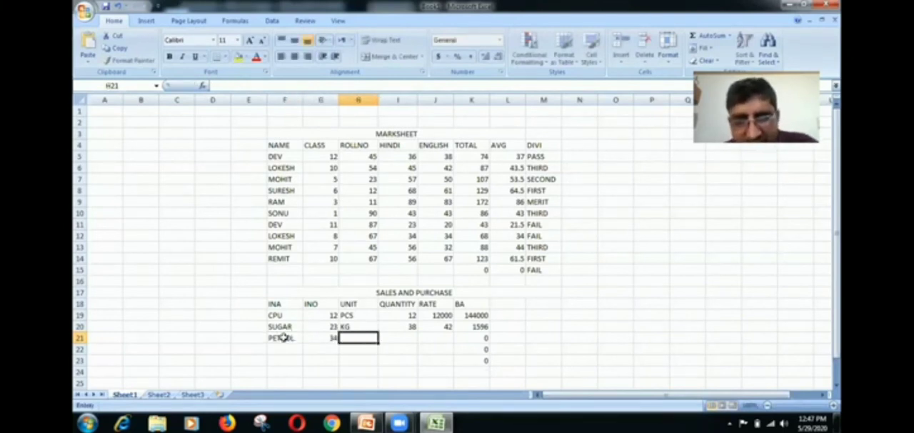
pyautogui.write('LTR')
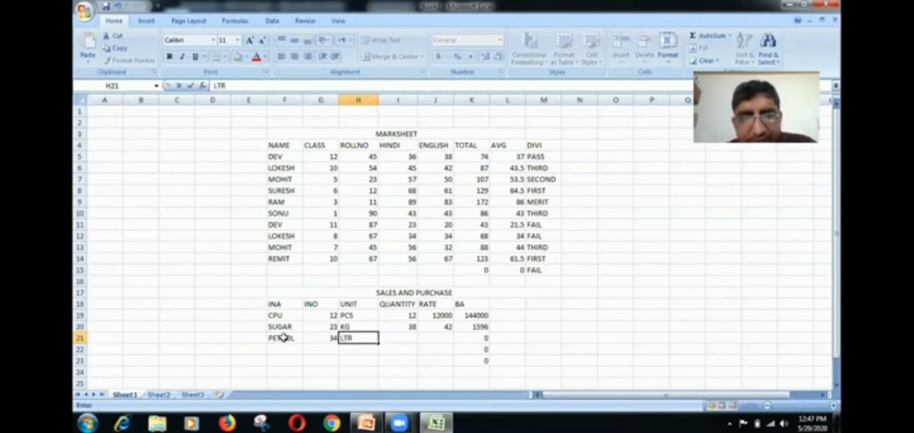
pyautogui.press('Tab')
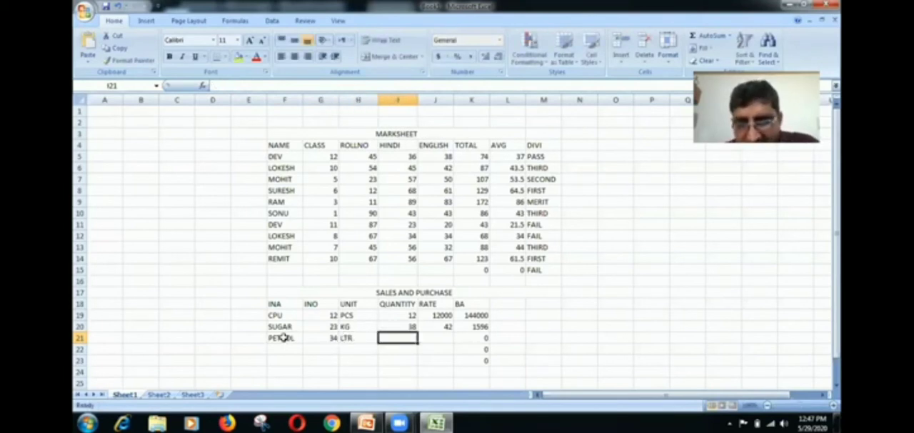
# - Enter quantity 50 and rate 71 for the PETROL item
pyautogui.write('50')
pyautogui.press('Tab')
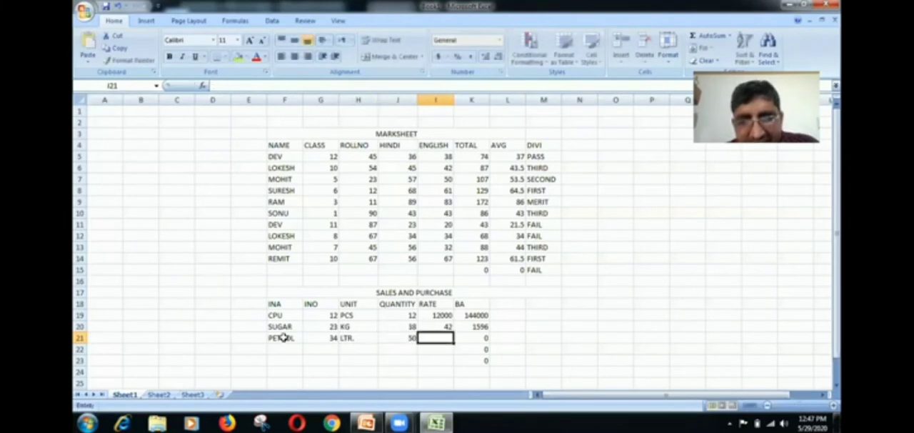
pyautogui.write('71')
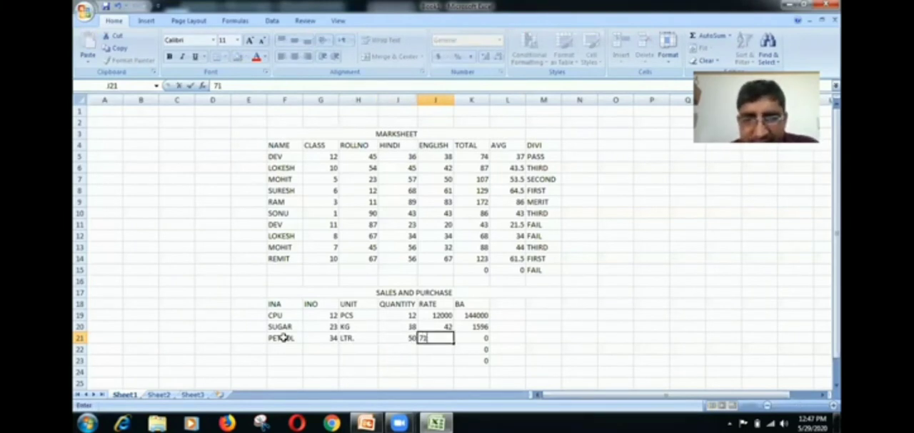
pyautogui.press('Return')
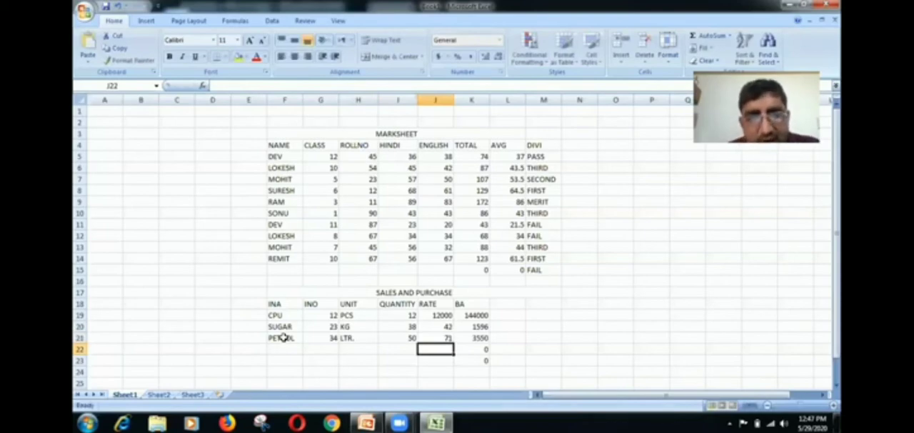